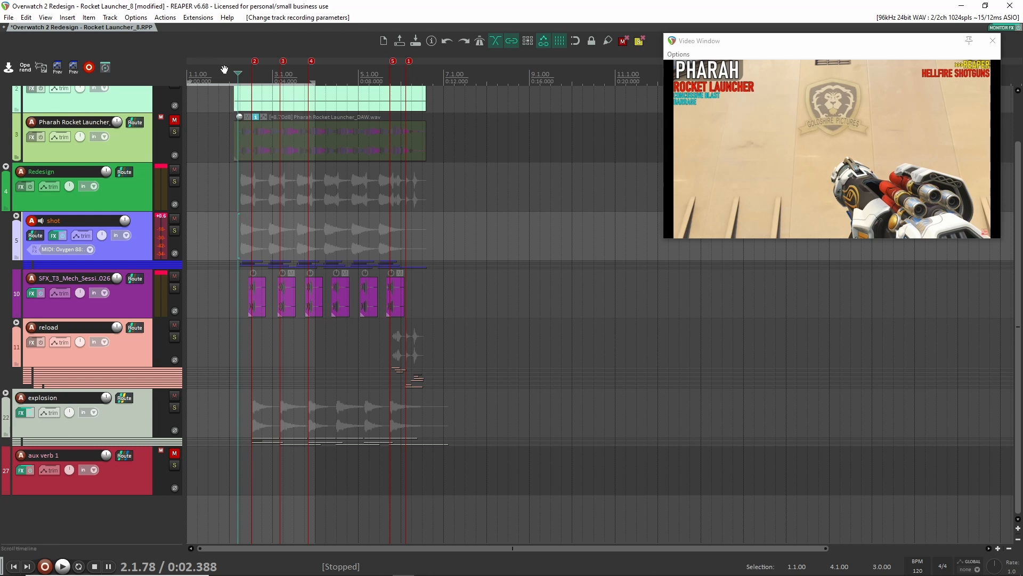
# Toggle the solo of the Pharah Rocket Launcher audio track and switch the video window to full screen.
pyautogui.click(174, 132)
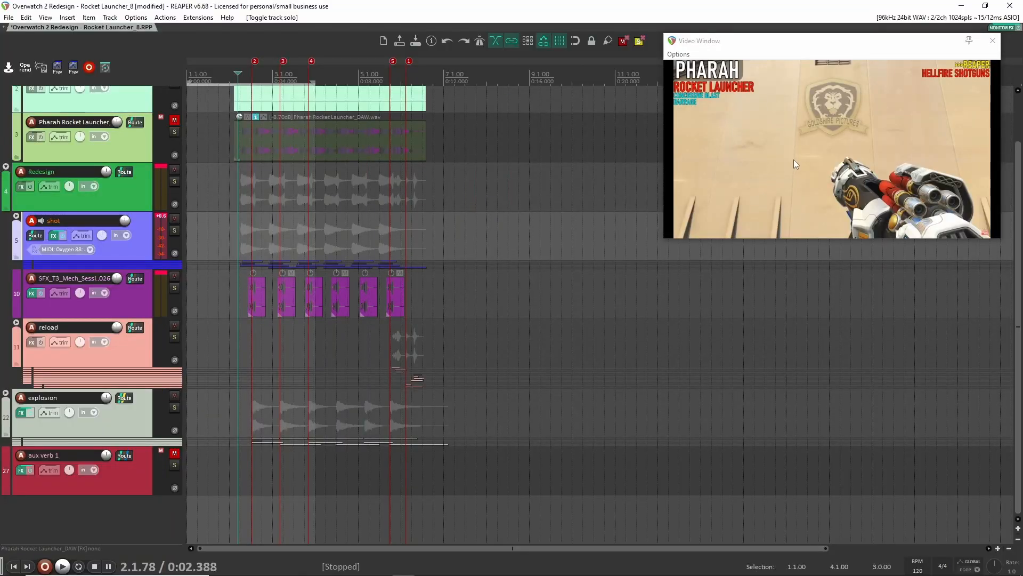
pyautogui.doubleClick(794, 158)
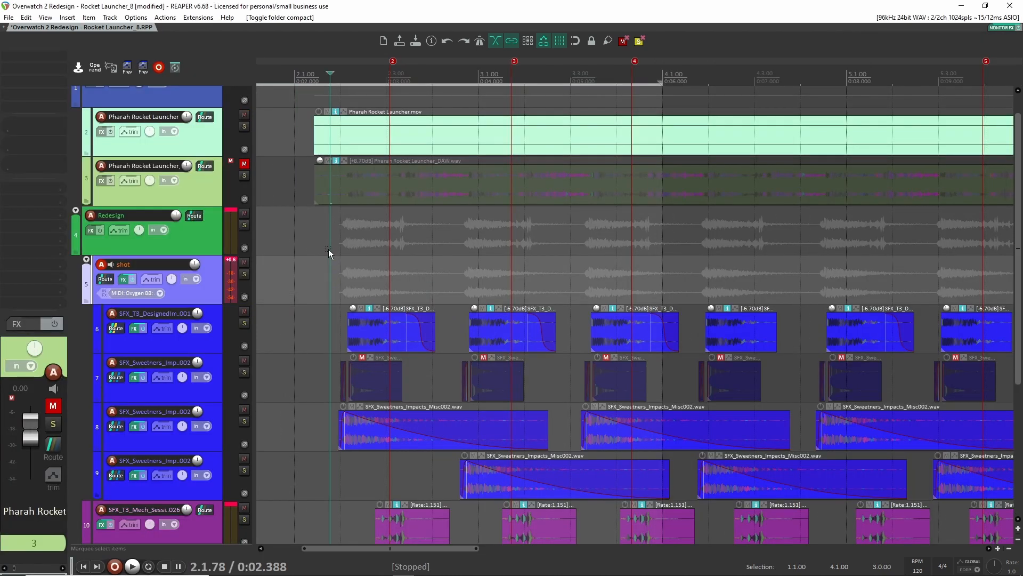
# Solo the shot folder track, show the video window over the arrangement and play the shot sounds against the footage.
pyautogui.click(216, 296)
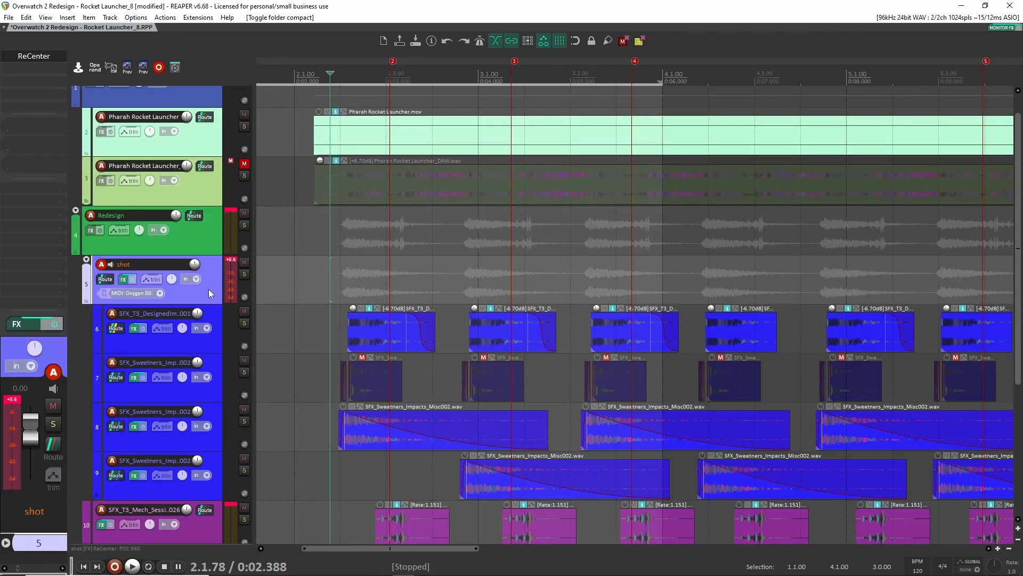
pyautogui.scroll(-3, 282, 303)
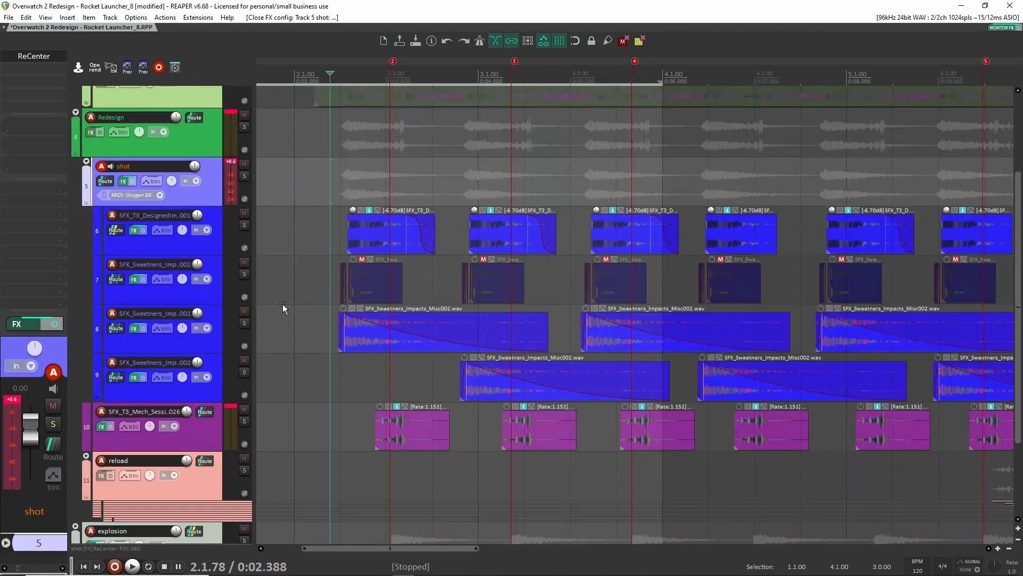
pyautogui.click(244, 176)
pyautogui.hotkey('ctrl', 'shift', 'v')
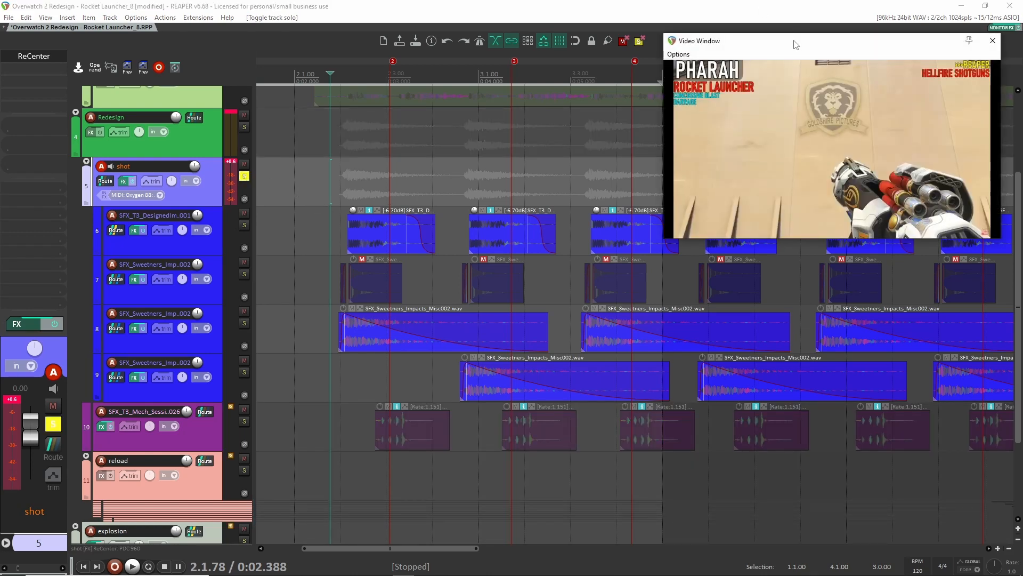
pyautogui.moveTo(795, 44); pyautogui.dragTo(790, 41)
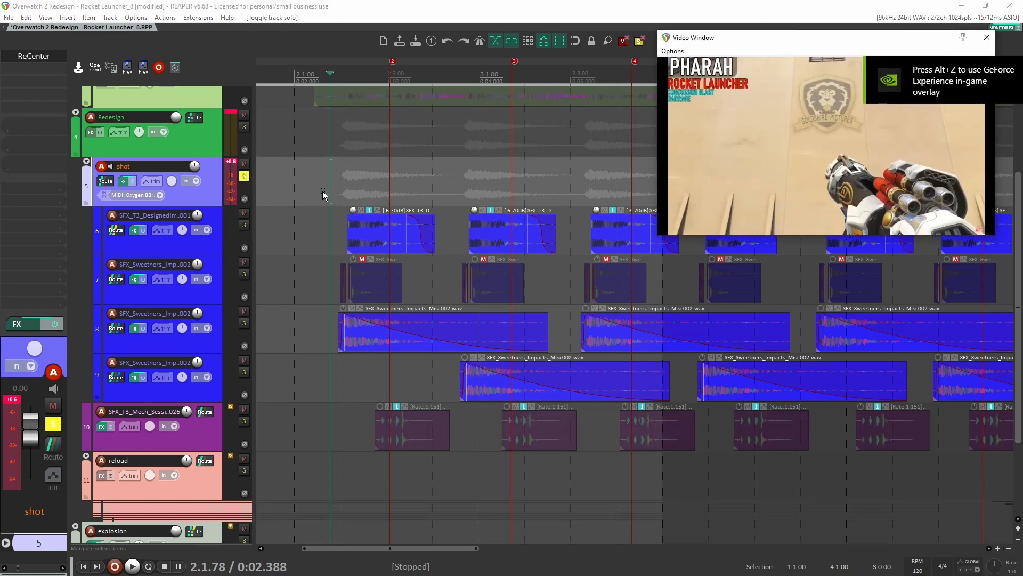
pyautogui.press('space')
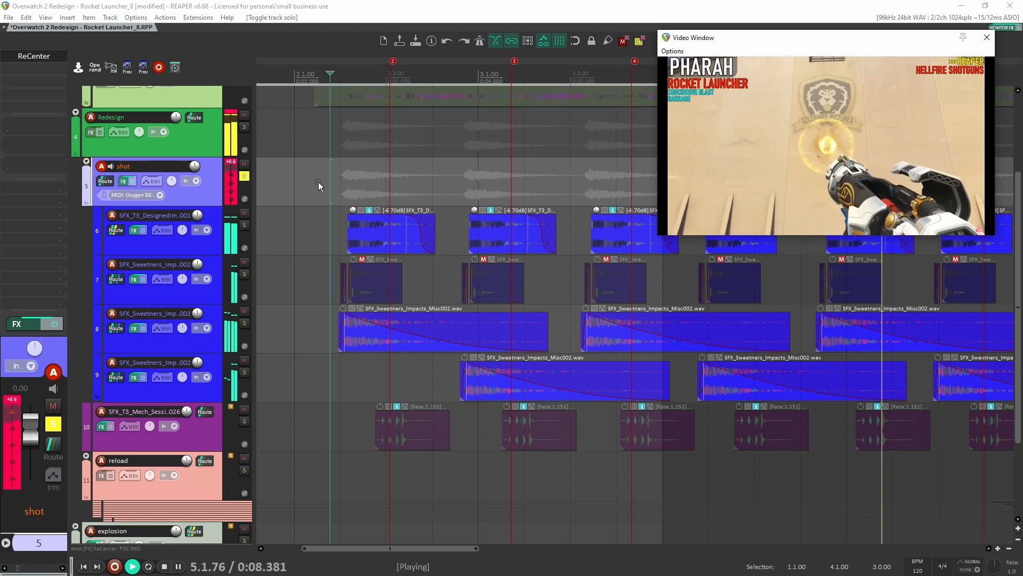
pyautogui.press('space')
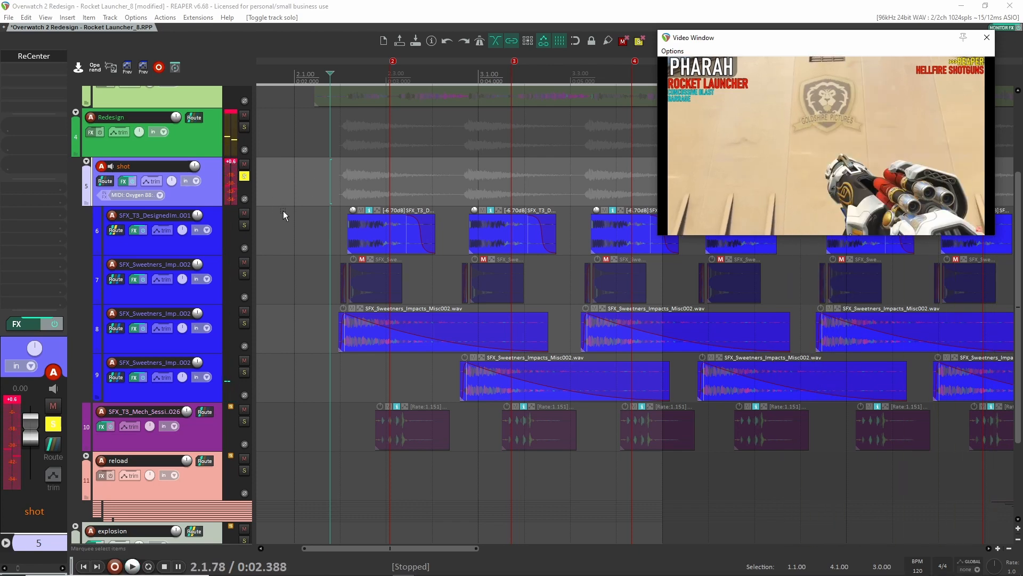
# Inspect the ReCenter plugin settings on the shot track, close the plugin and unsolo the track.
pyautogui.click(34, 56)
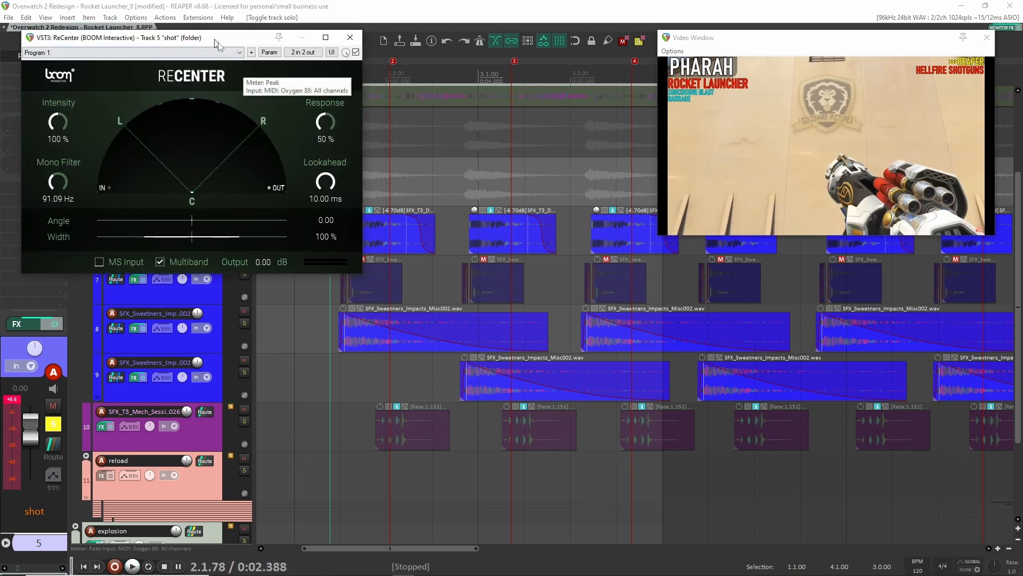
pyautogui.moveTo(235, 35); pyautogui.dragTo(332, 62)
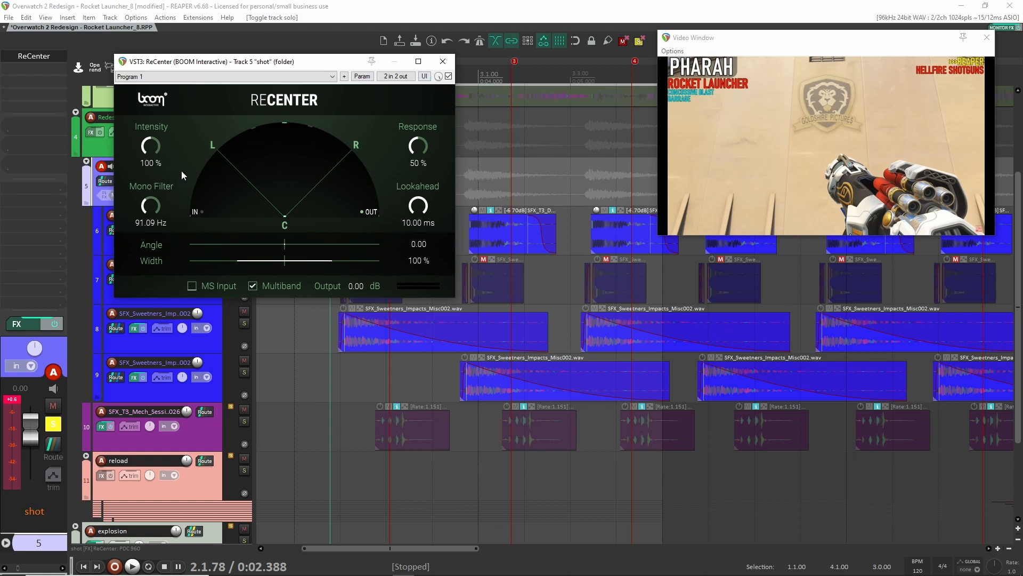
pyautogui.click(443, 61)
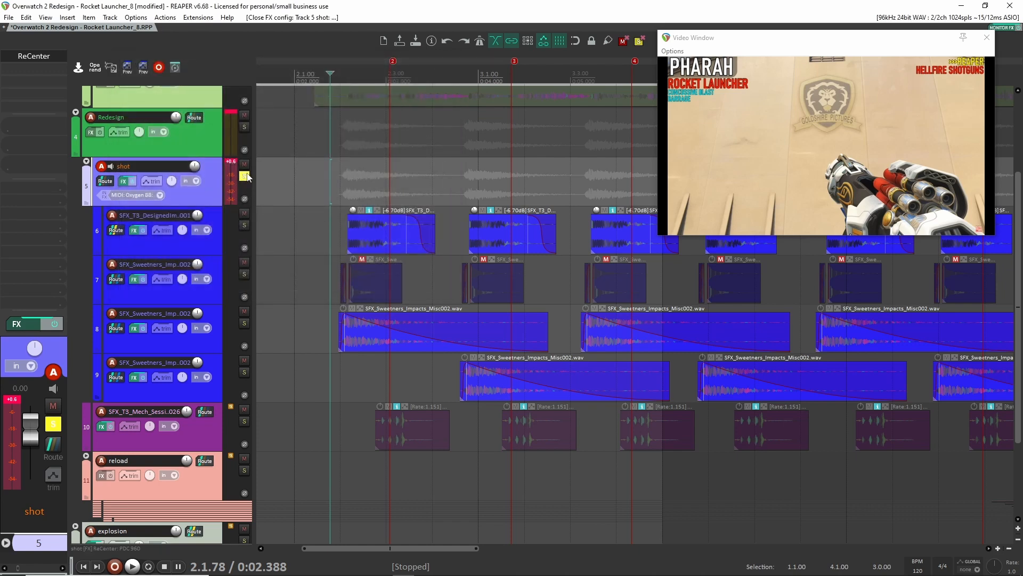
pyautogui.click(245, 177)
# Solo the SFX_T3_DesignedImpact001 track with its Multipass effect bypassed and play the dry sound.
pyautogui.click(216, 225)
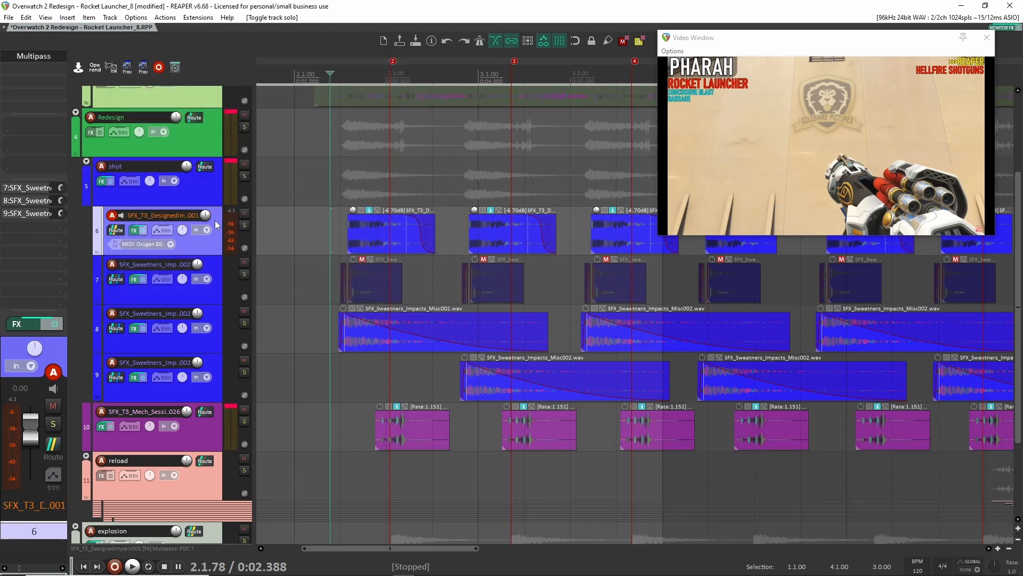
pyautogui.click(244, 225)
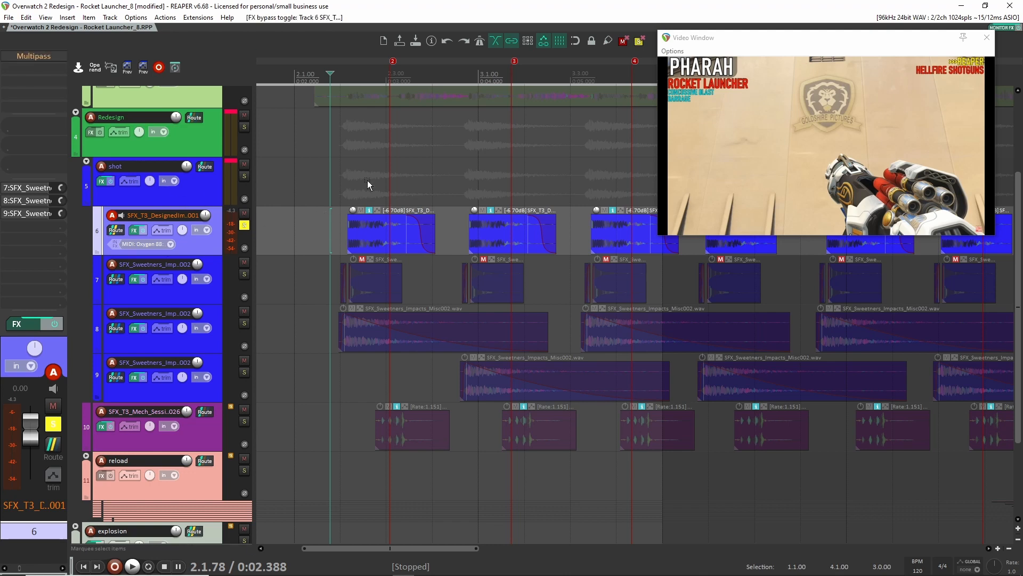
pyautogui.scroll(1, 367, 180)
pyautogui.click(305, 235)
pyautogui.press('space')
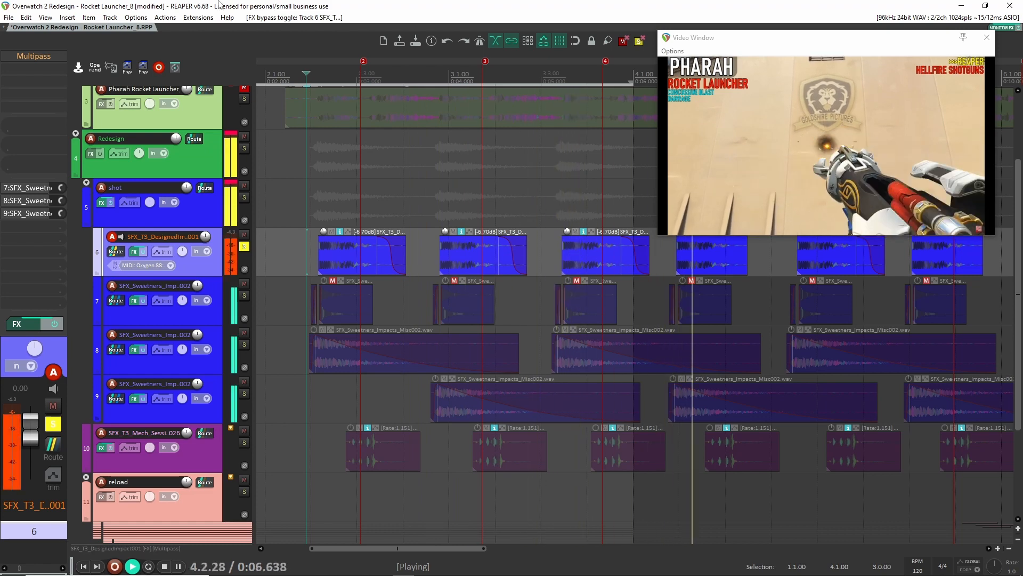
pyautogui.press('space')
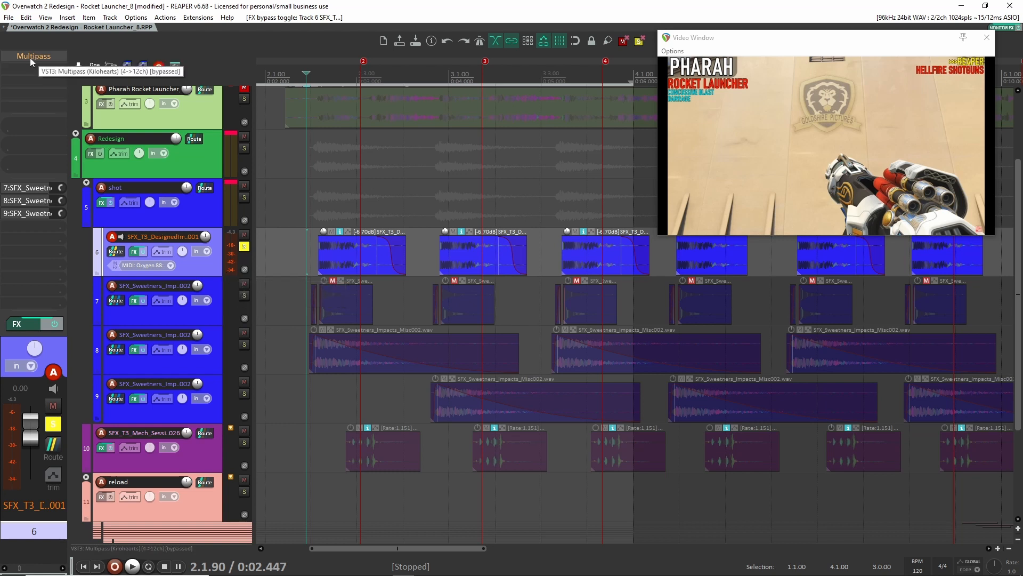
# Open the bypassed Multipass plugin of track 6, move its window clear of the video and play the unprocessed sound.
pyautogui.moveTo(1022, 261); pyautogui.dragTo(350, 58)
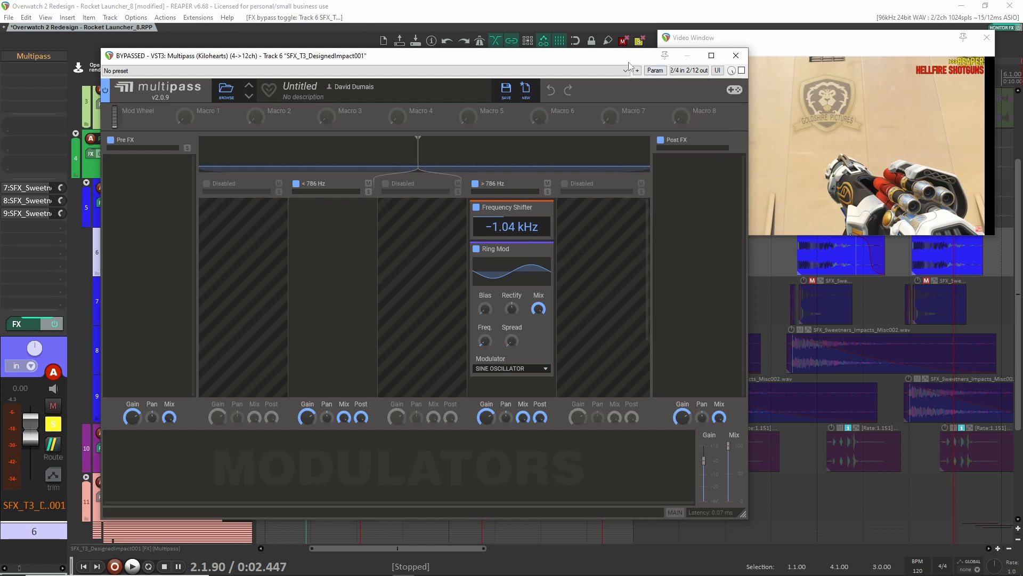
pyautogui.moveTo(620, 58); pyautogui.dragTo(528, 64)
pyautogui.press('space')
pyautogui.press('space')
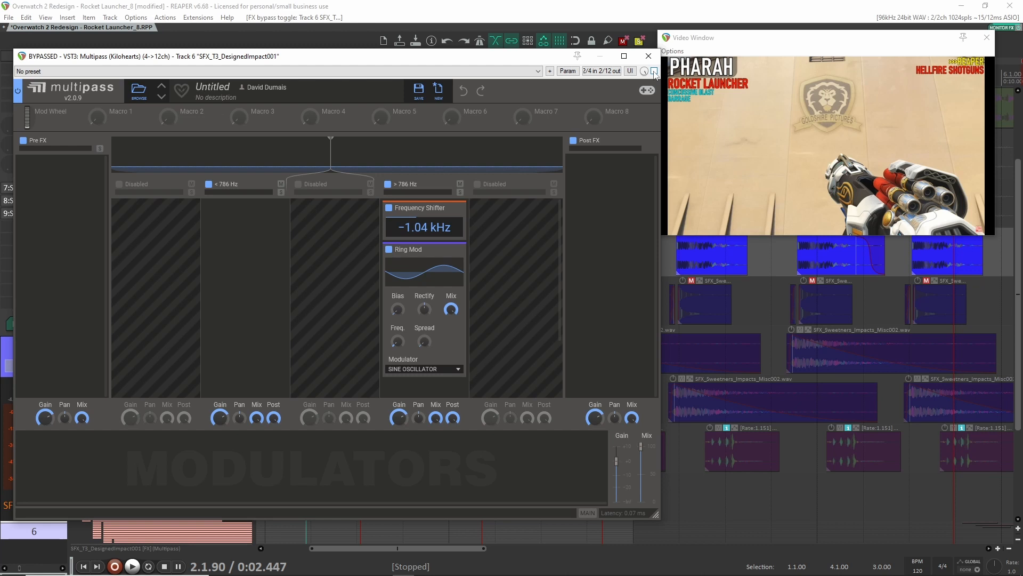
# Compare track 6 with Multipass enabled and bypassed, leave it enabled, and review its Frequency Shifter and Ring Mod settings.
pyautogui.click(654, 71)
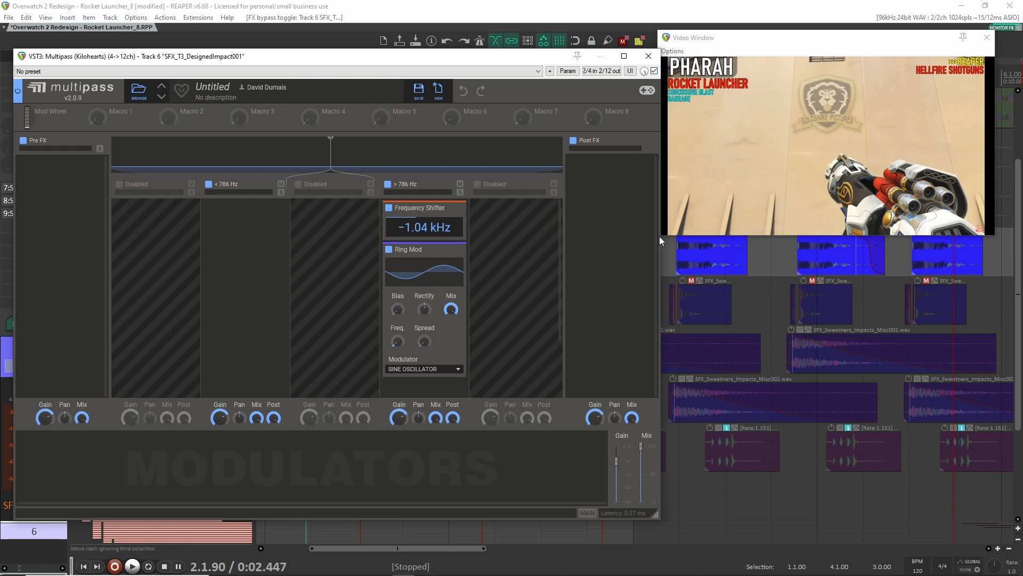
pyautogui.press('space')
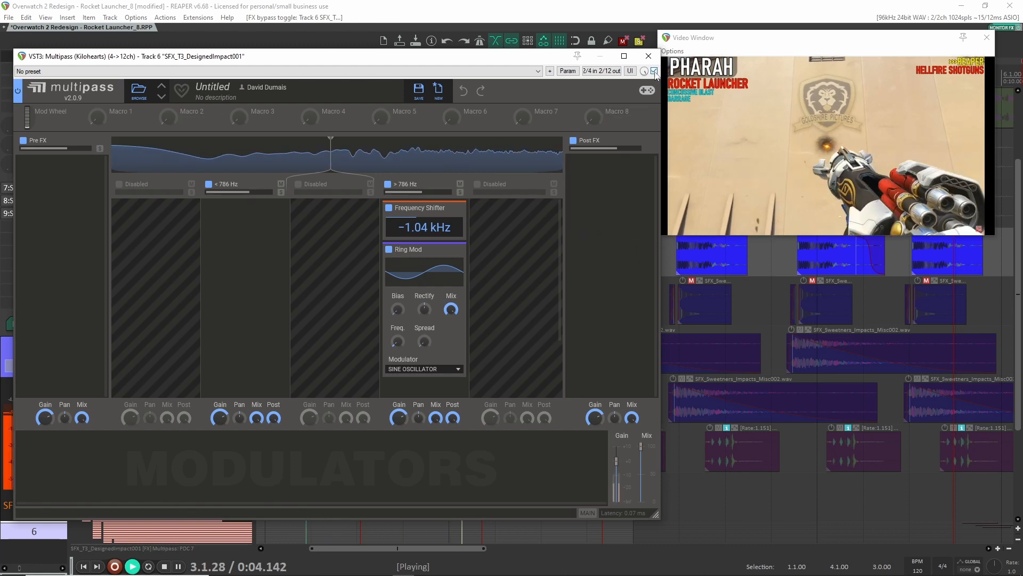
pyautogui.press('space')
pyautogui.press('space')
pyautogui.press('space')
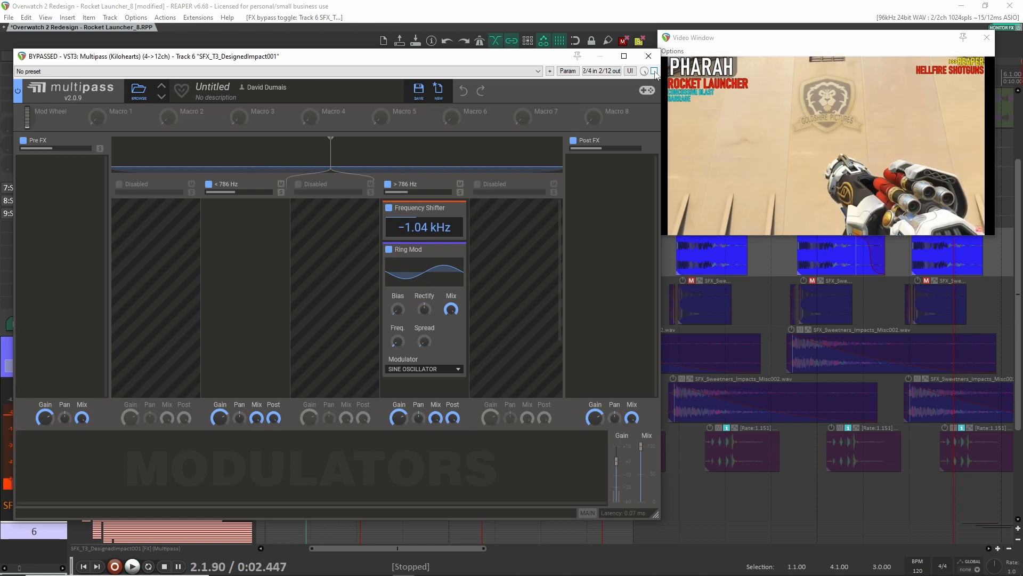
pyautogui.press('space')
pyautogui.press('space')
pyautogui.click(648, 56)
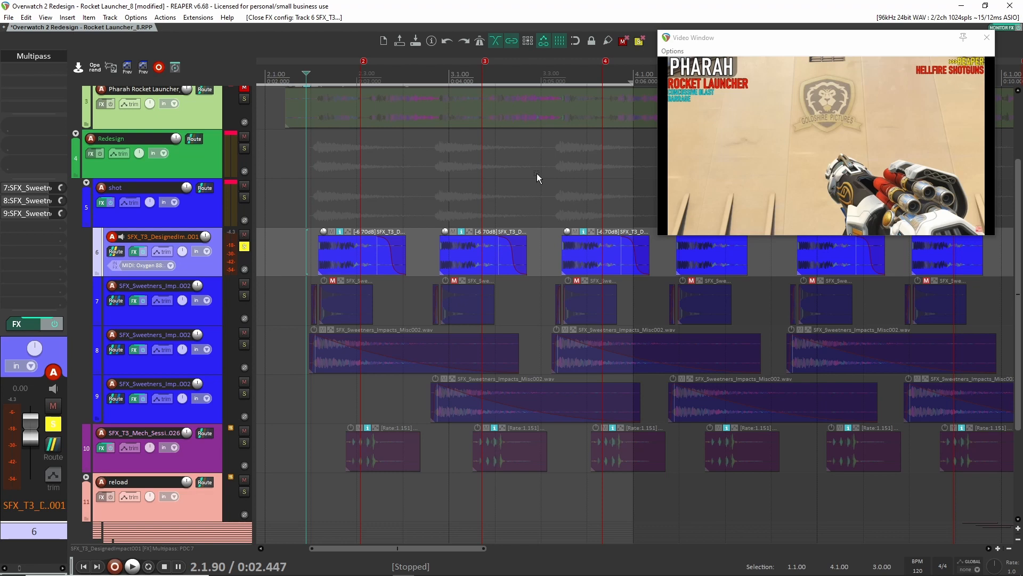
pyautogui.click(38, 56)
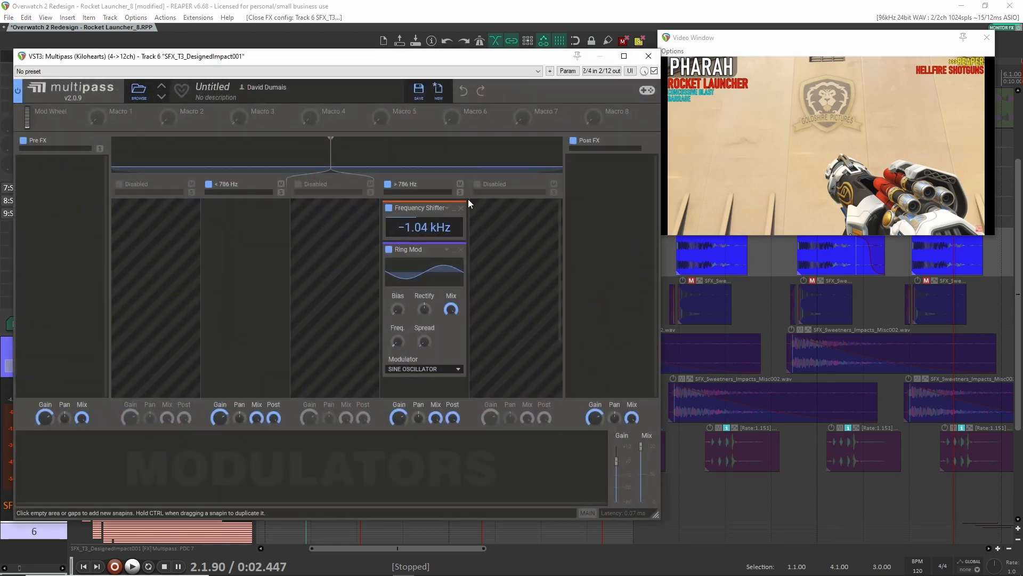
pyautogui.click(647, 56)
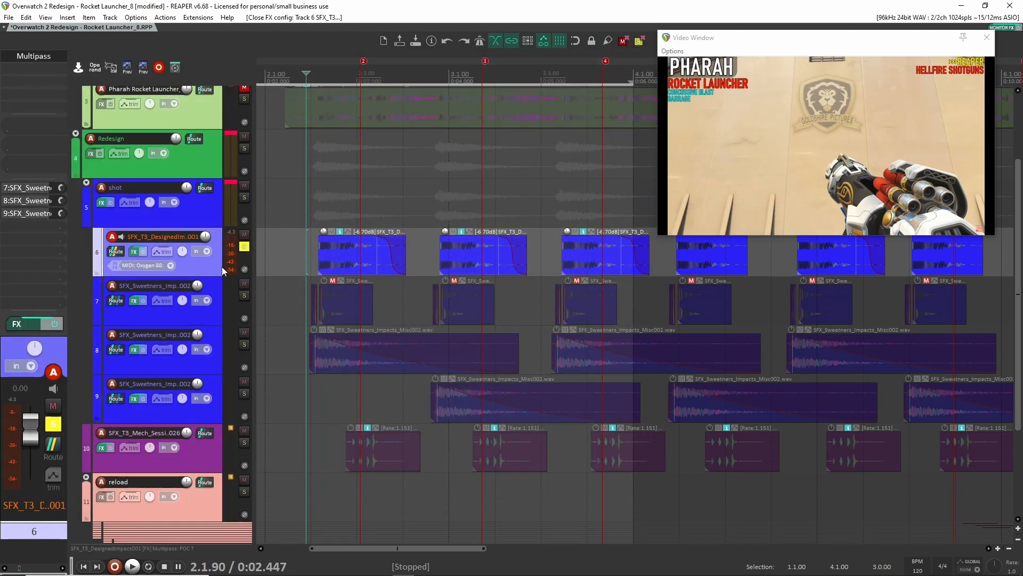
# Unsolo track 6, solo the SFX_Sweetners_Impacts_Misc002 track 8 and play it against the video.
pyautogui.click(243, 247)
pyautogui.click(244, 344)
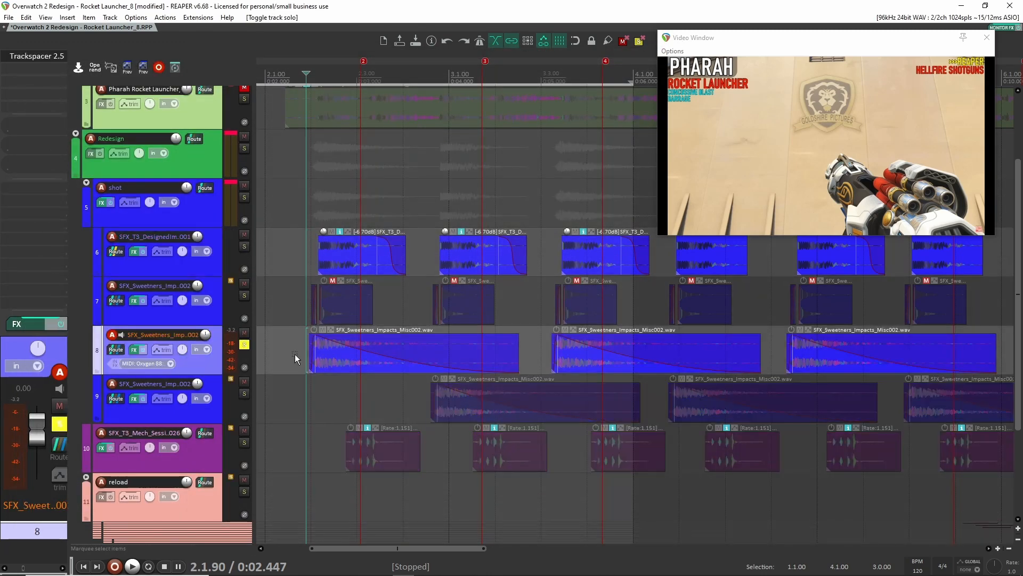
pyautogui.press('space')
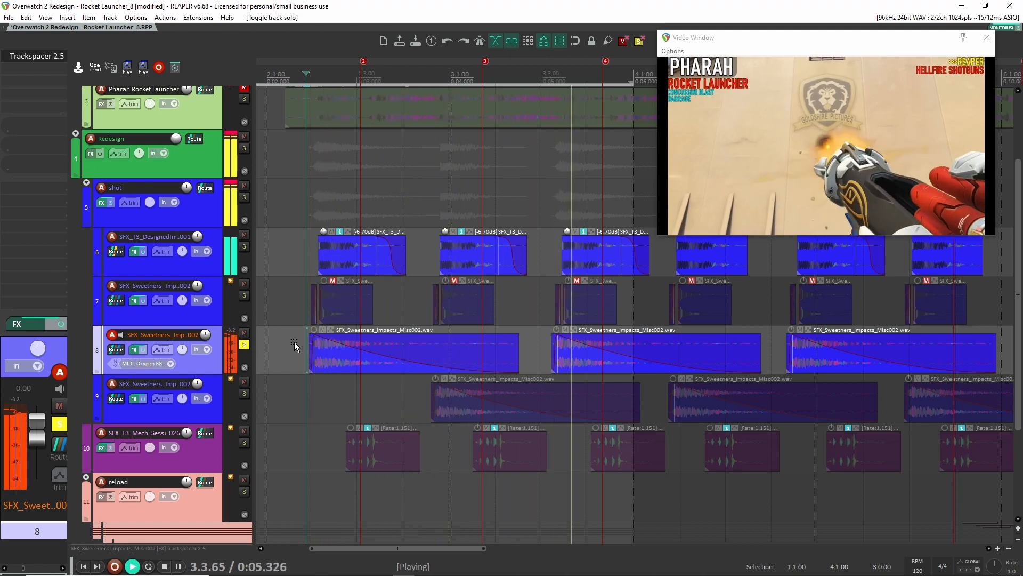
pyautogui.press('space')
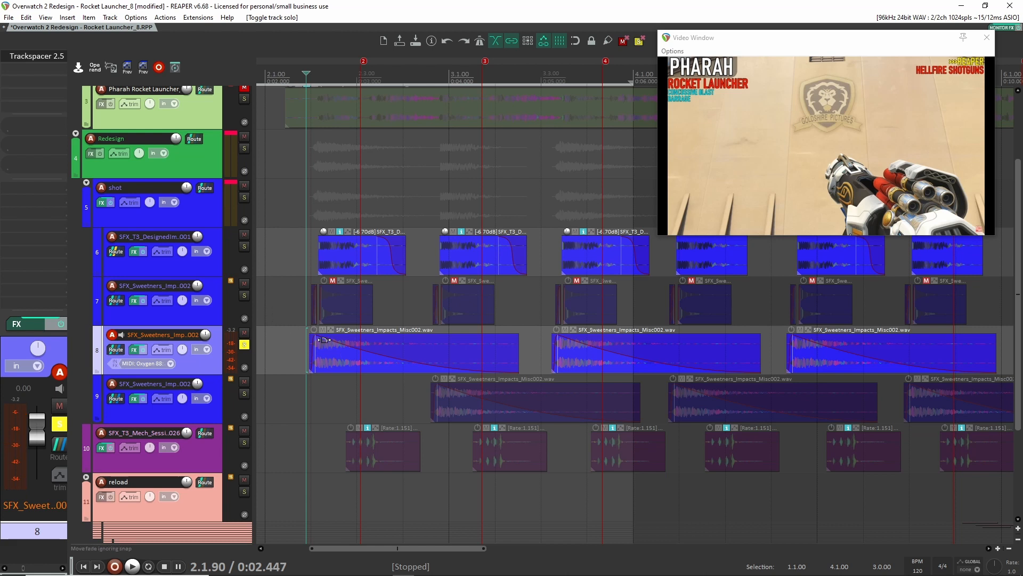
# Try the first impact clip on track 8 with almost no fade-out, play it and undo the fade change.
pyautogui.moveTo(324, 339); pyautogui.dragTo(493, 346)
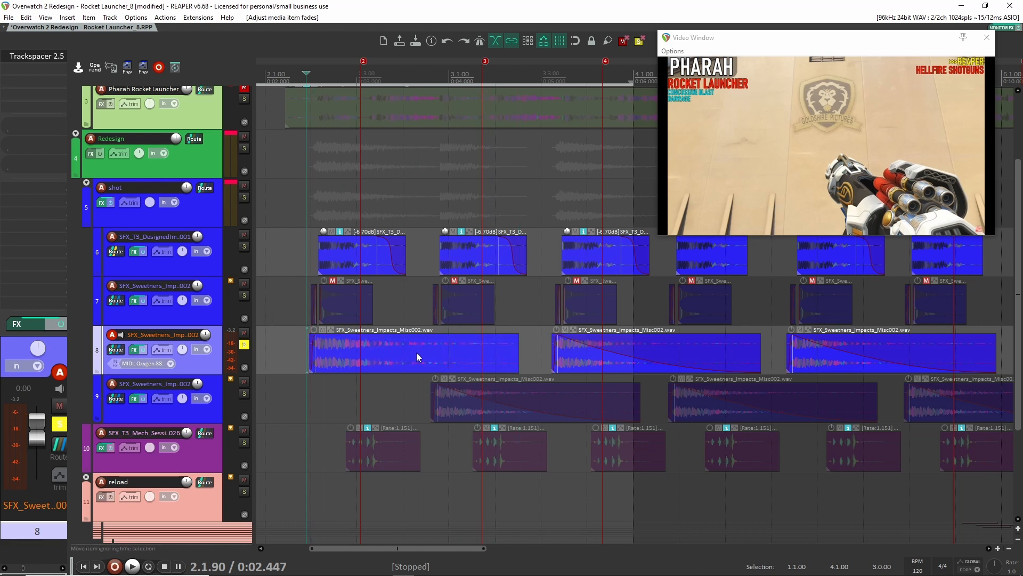
pyautogui.press('space')
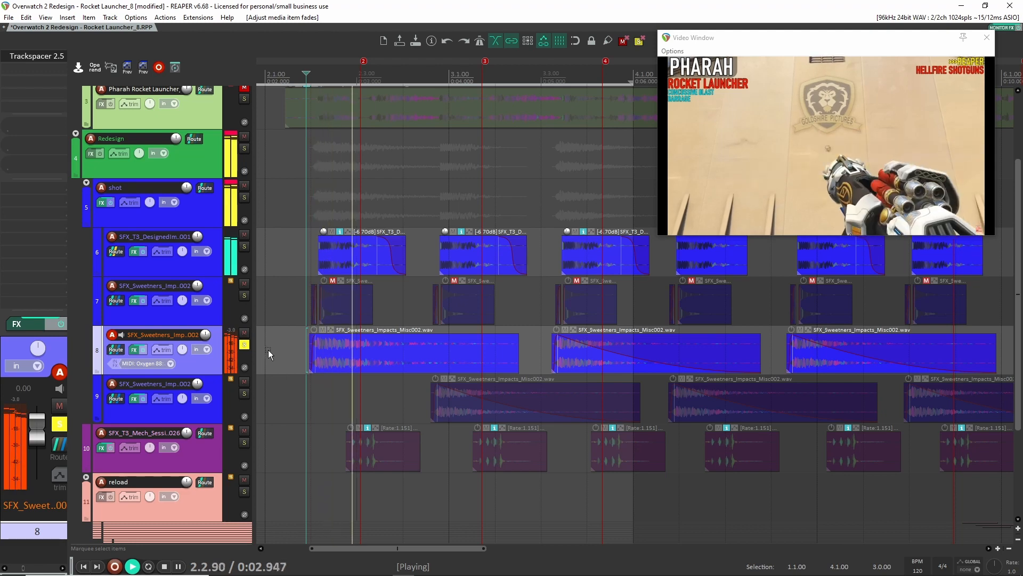
pyautogui.press('space')
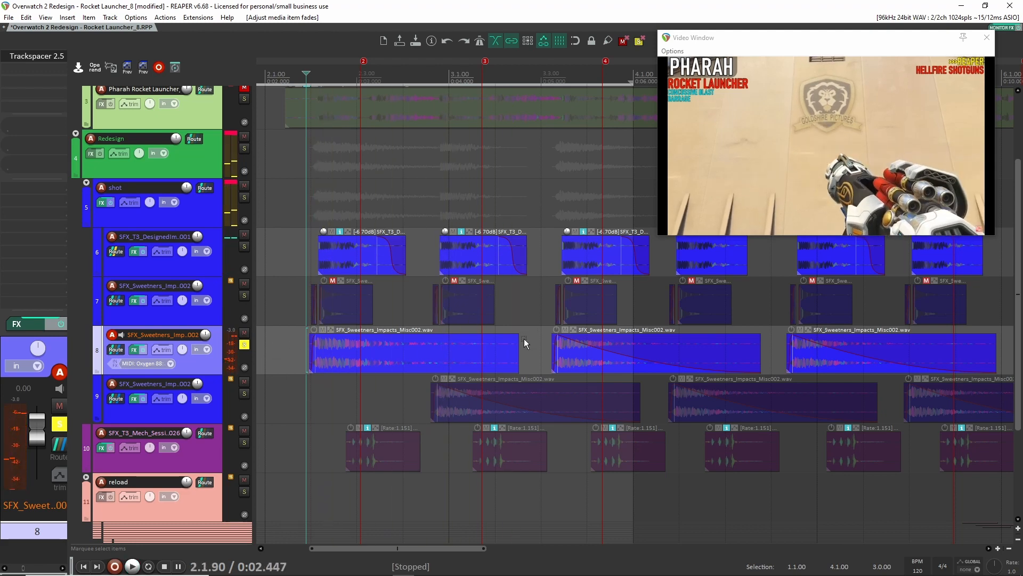
pyautogui.hotkey('ctrl', 'z')
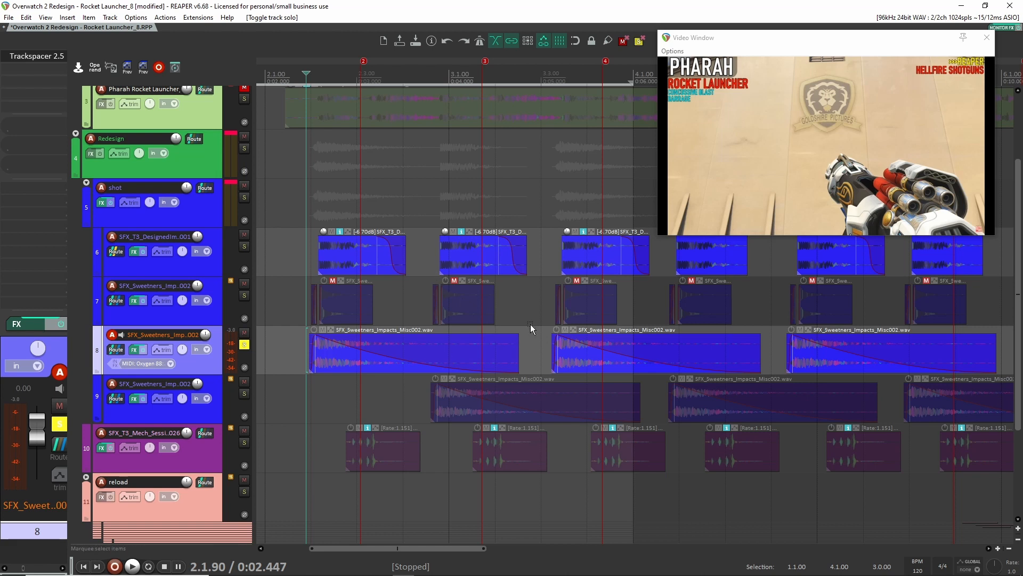
# Inspect the Trackspacer 2.5 settings on track 8 and the track's routing, including its receive from track 6.
pyautogui.click(37, 56)
pyautogui.moveTo(204, 41); pyautogui.dragTo(504, 105)
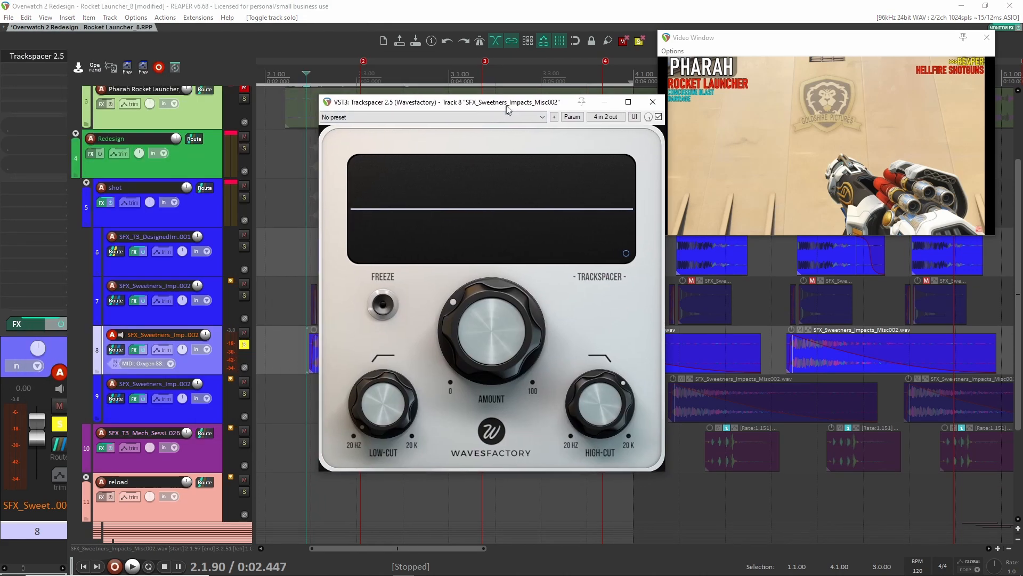
pyautogui.click(651, 101)
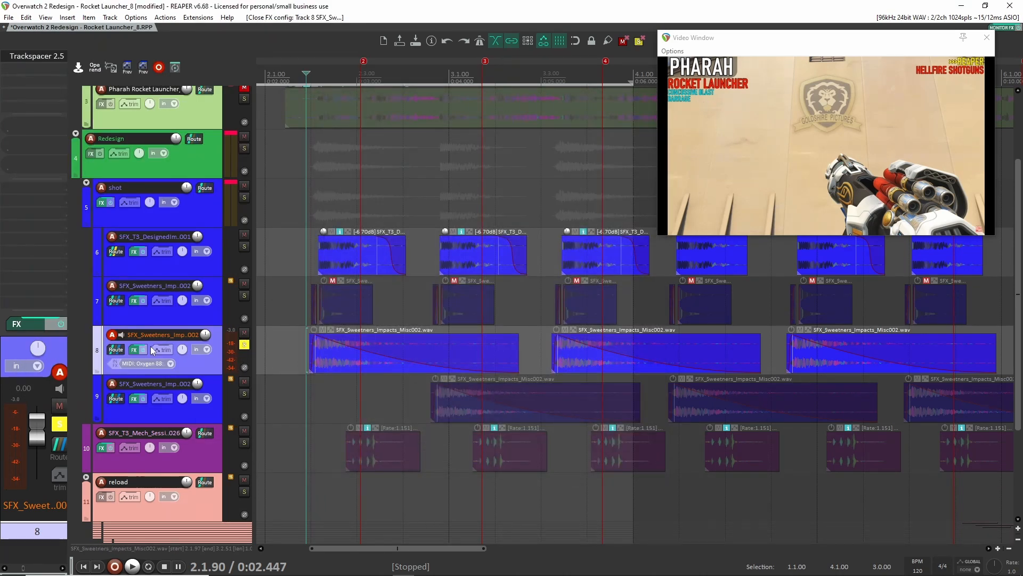
pyautogui.click(116, 350)
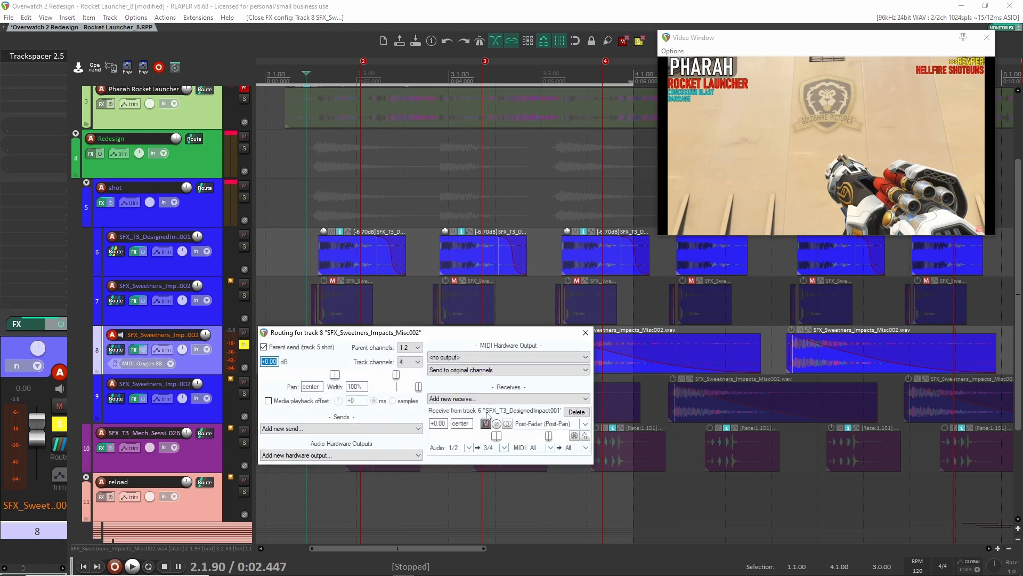
# Switch the solo from track 8 to the SFX_T3_DesignedImpact001 track and play a short part of it.
pyautogui.click(173, 257)
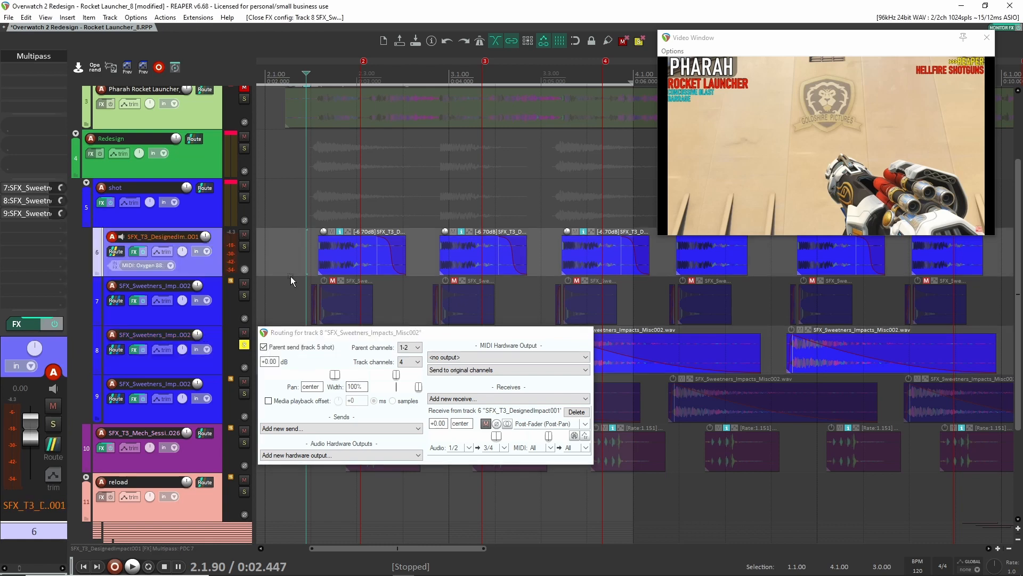
pyautogui.click(244, 247)
pyautogui.press('space')
pyautogui.press('space')
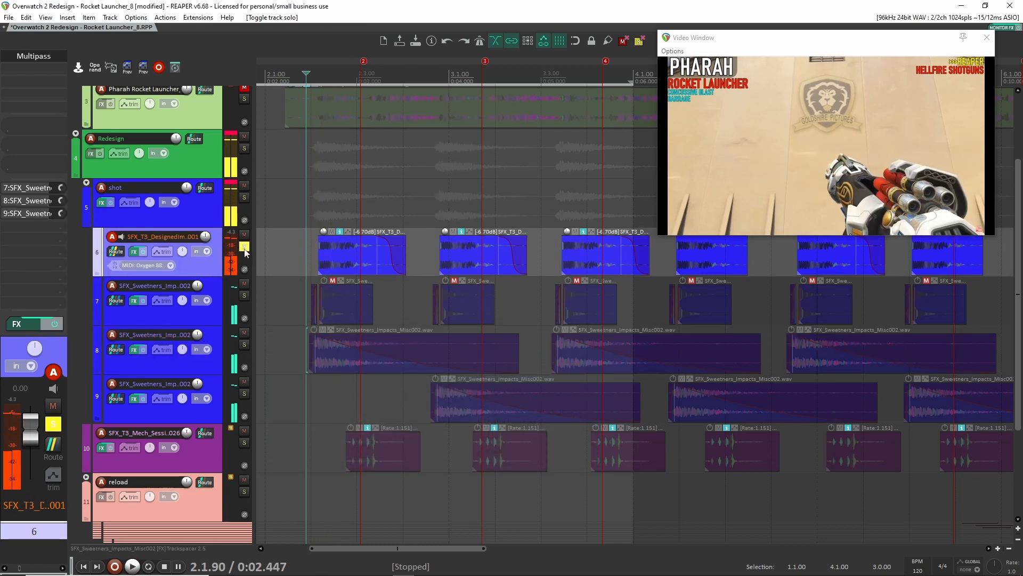
# Switch the solo back to track 8 and clear it, and bring up and close its Trackspacer 2.5 plugin.
pyautogui.hotkey('ctrl', 'z')
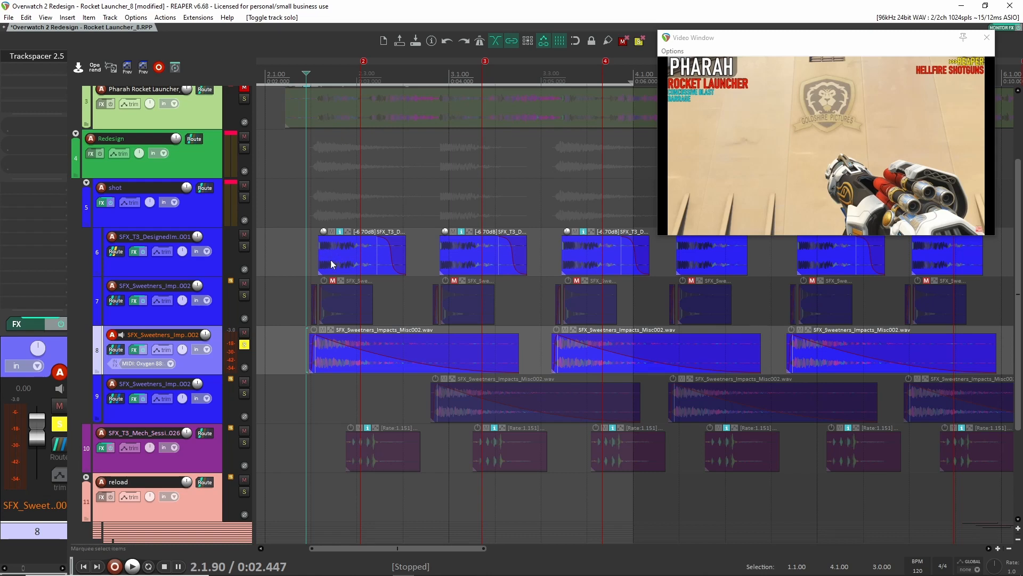
pyautogui.click(347, 362)
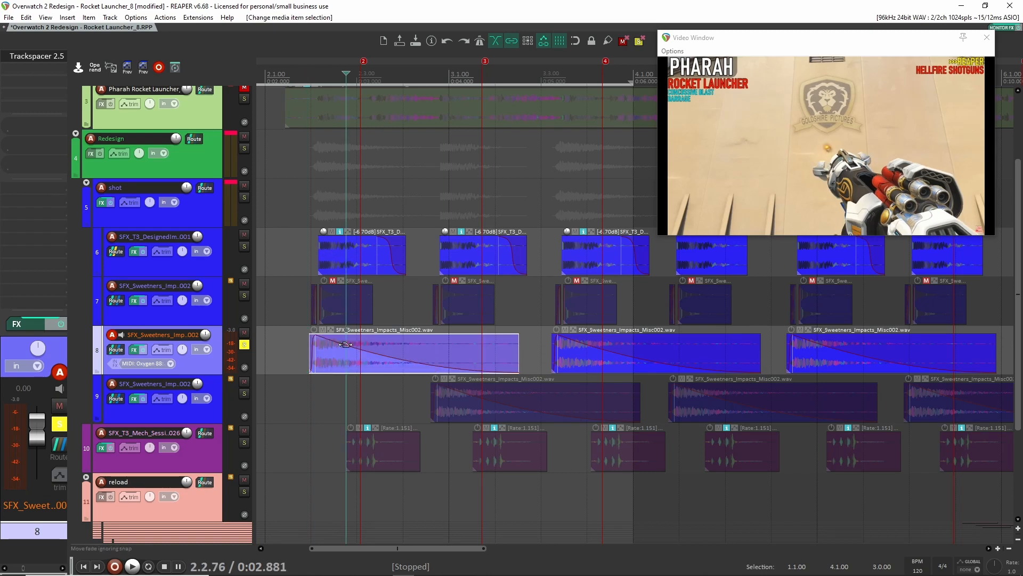
pyautogui.click(244, 345)
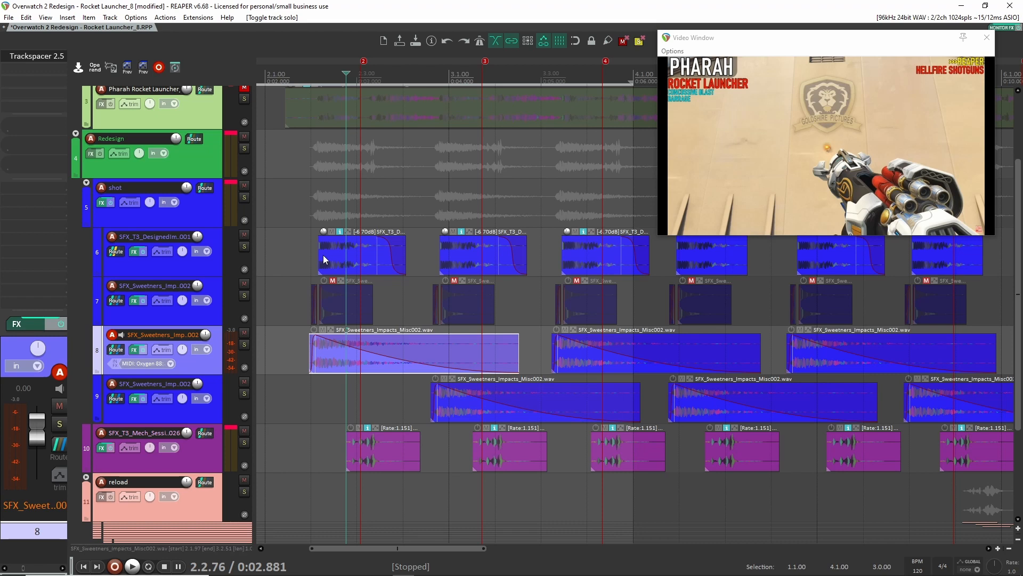
pyautogui.click(207, 267)
pyautogui.click(203, 356)
pyautogui.click(37, 56)
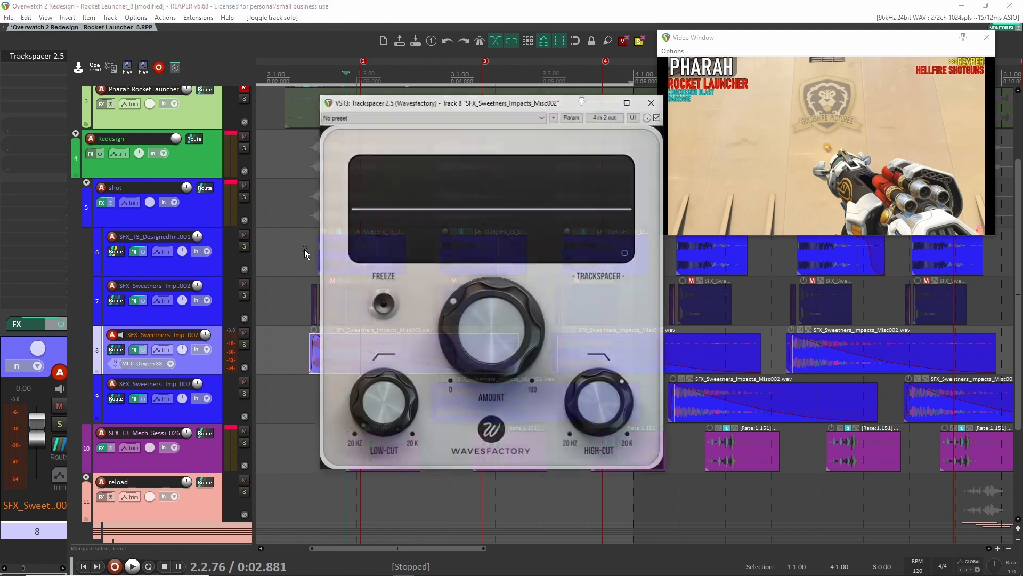
pyautogui.click(652, 101)
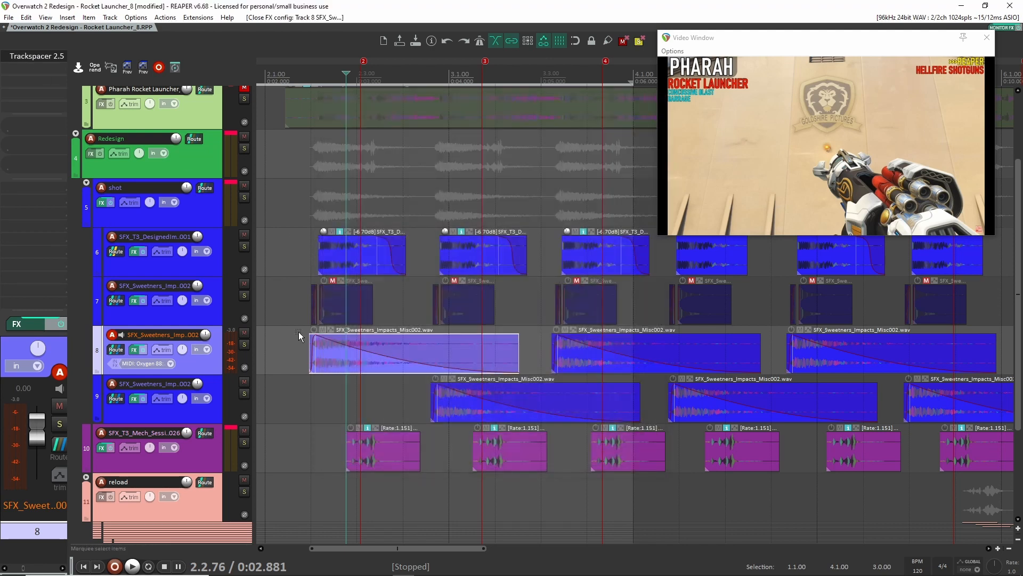
# Solo tracks 8 and 6 together and play their first shot from just before the clips.
pyautogui.click(244, 344)
pyautogui.click(244, 247)
pyautogui.click(290, 226)
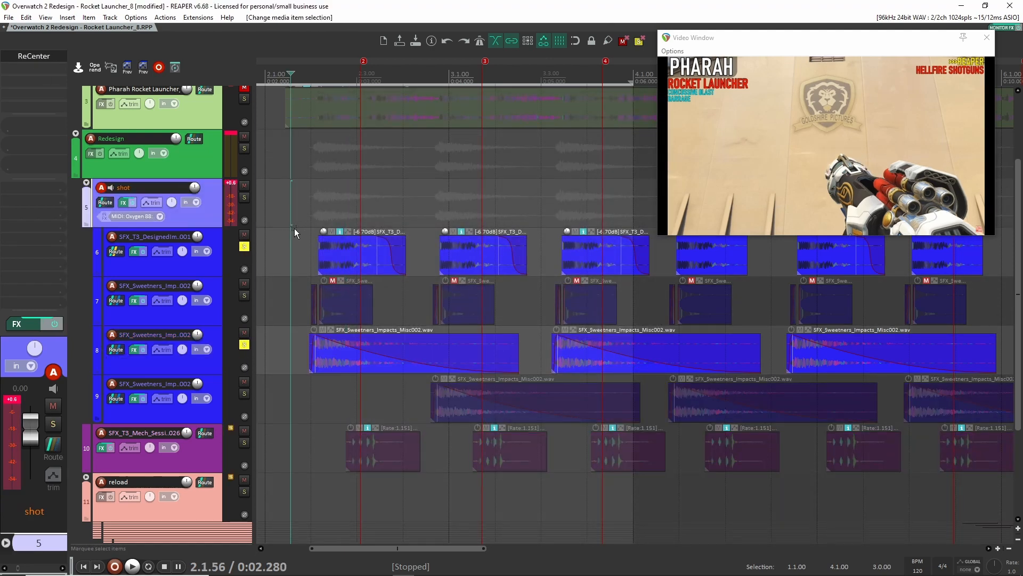
pyautogui.press('space')
pyautogui.press('space')
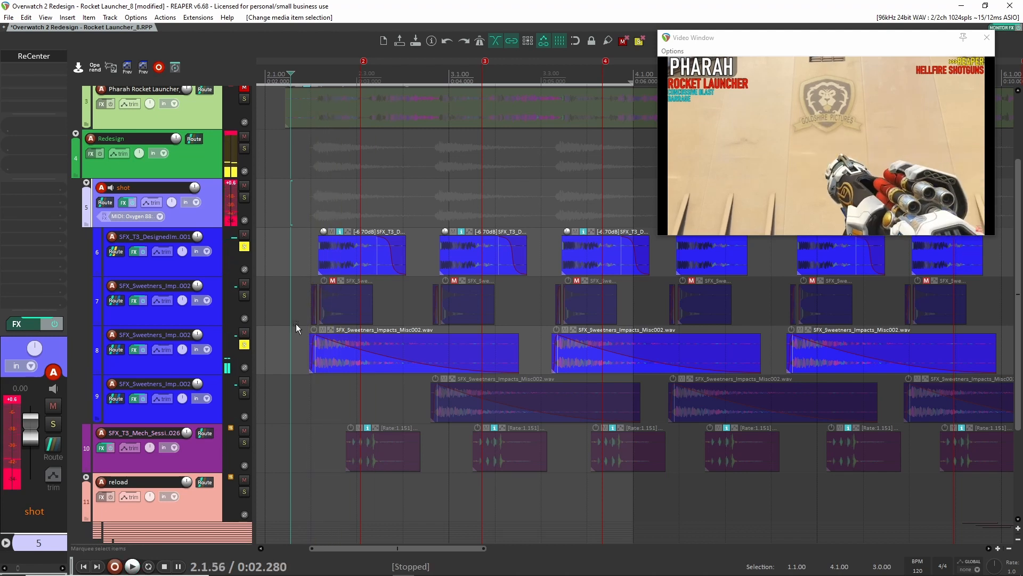
# Compare soloed tracks 6 and 8 by playing them with track 8's Trackspacer 2.5 bypassed and then re-enabled.
pyautogui.click(189, 369)
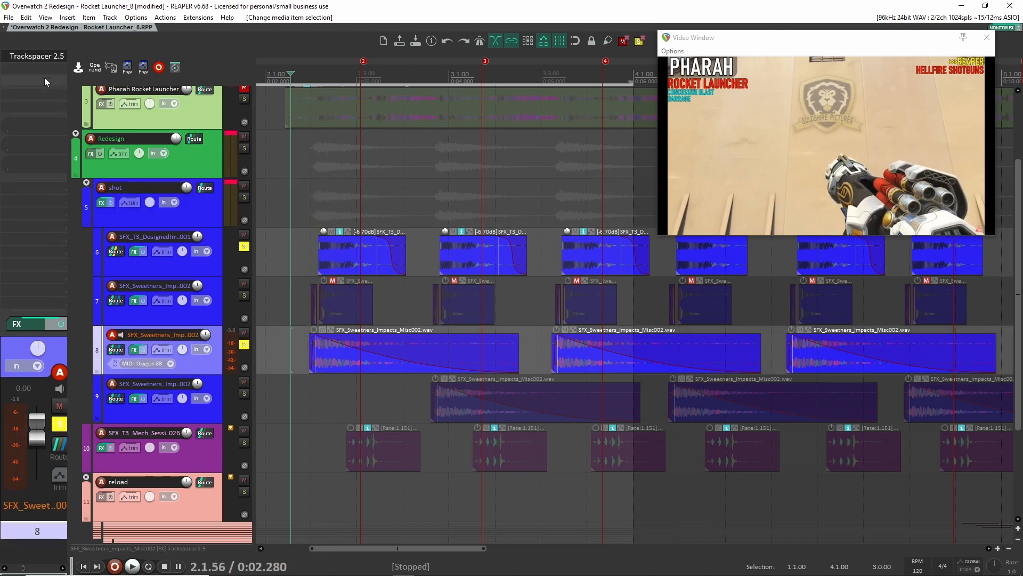
pyautogui.keyDown('ctrl'); pyautogui.click(197, 272); pyautogui.keyUp('ctrl')
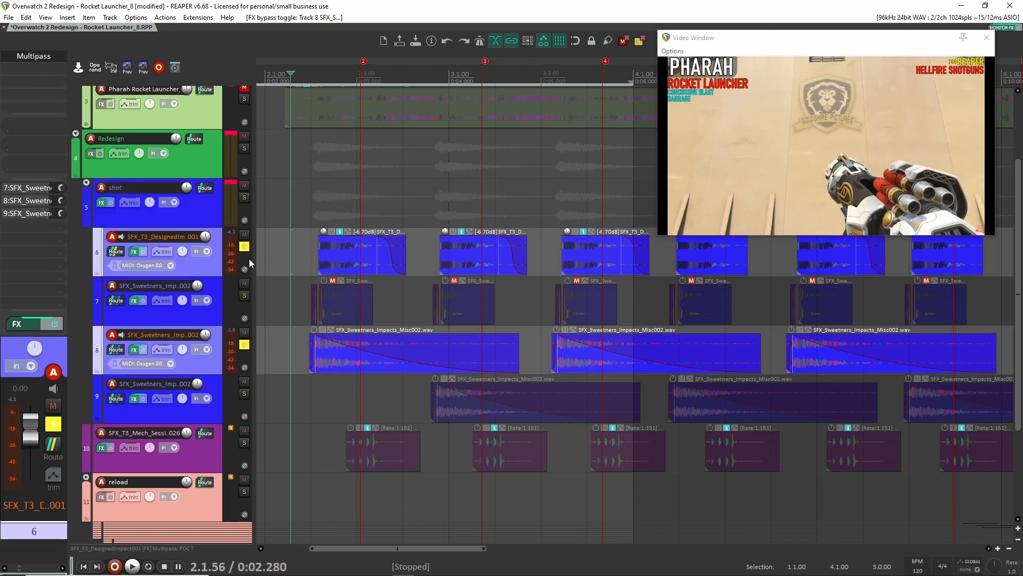
pyautogui.press('space')
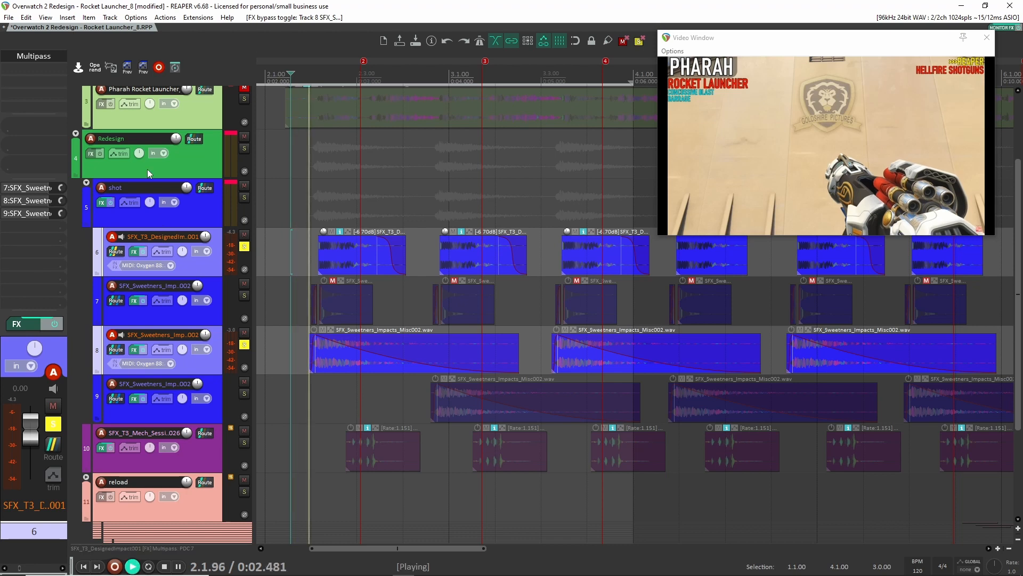
pyautogui.click(208, 365)
pyautogui.press('space')
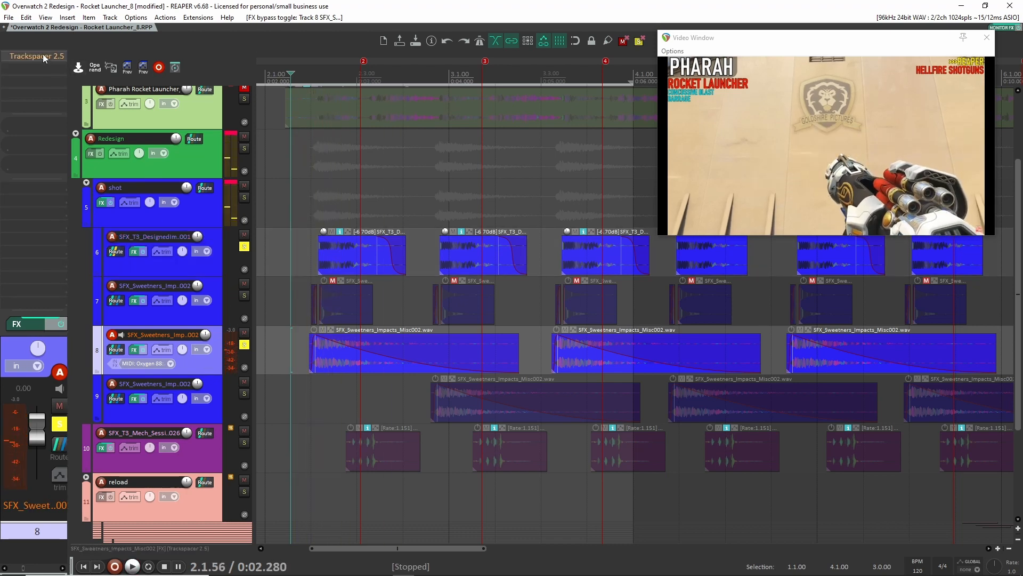
pyautogui.press('space')
pyautogui.press('space')
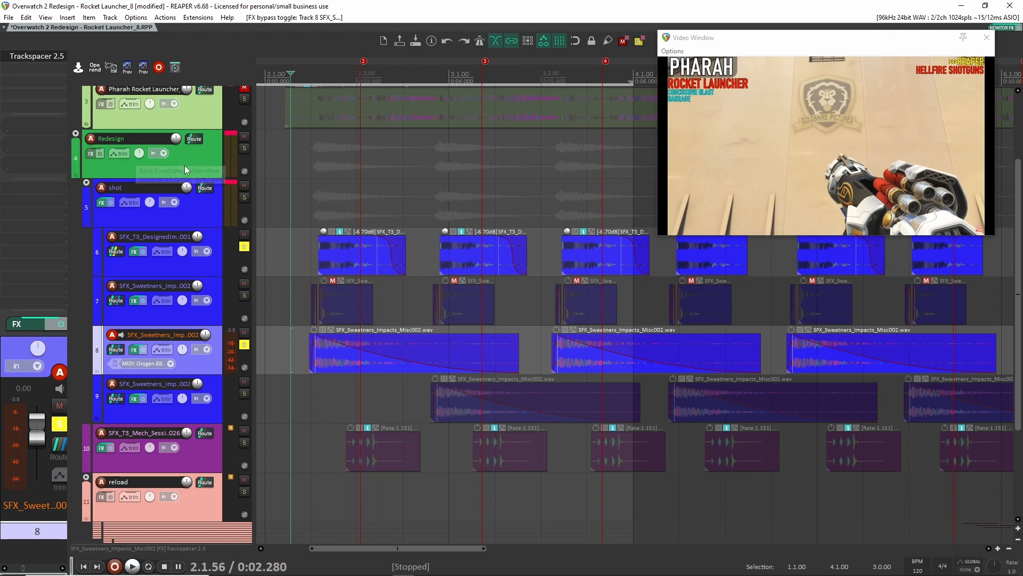
# Switch the solo from tracks 6 and 8 to the impacts track 9, play it, and clear the solo.
pyautogui.click(244, 246)
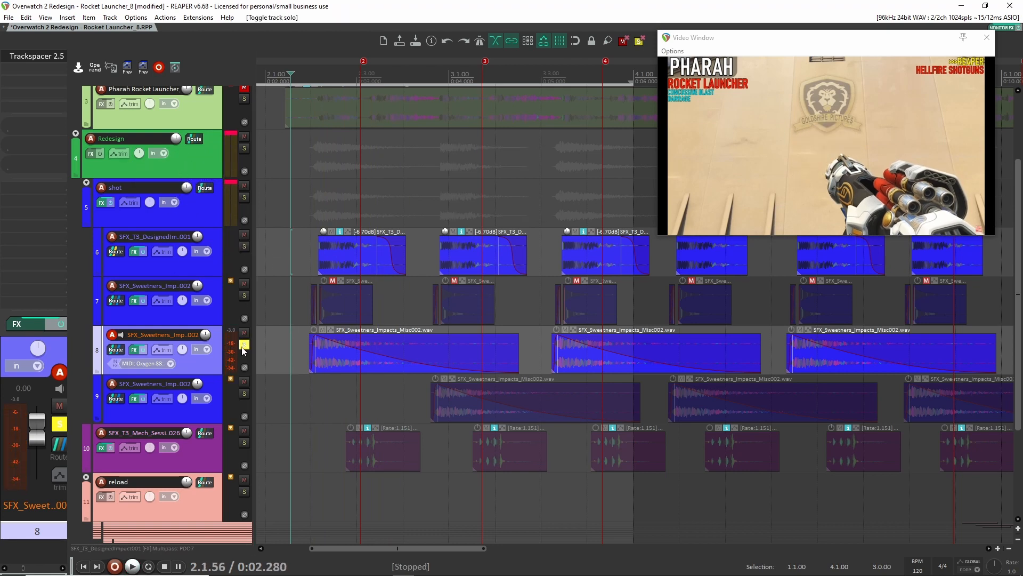
pyautogui.click(244, 344)
pyautogui.click(244, 393)
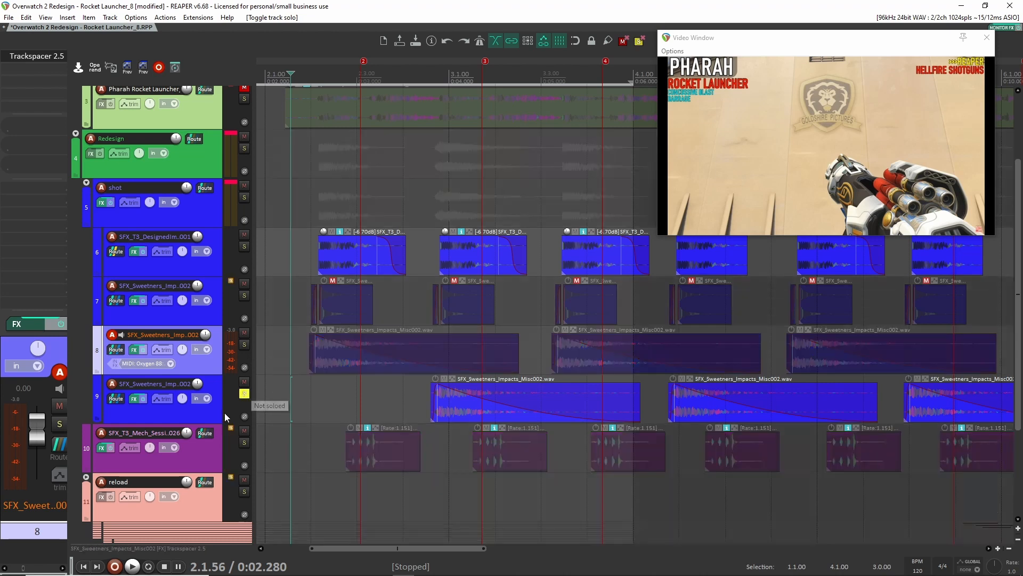
pyautogui.click(224, 412)
pyautogui.press('space')
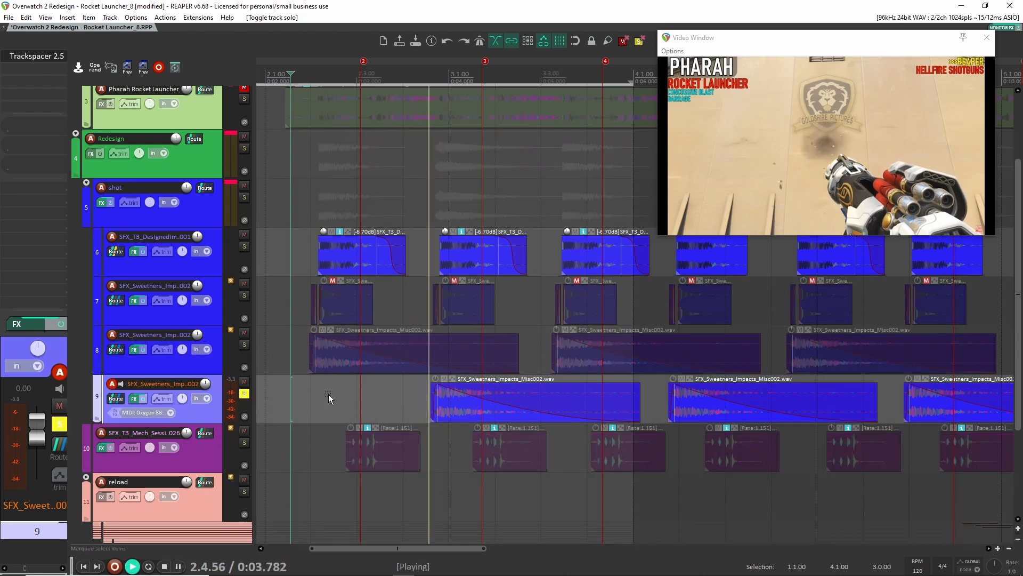
pyautogui.press('space')
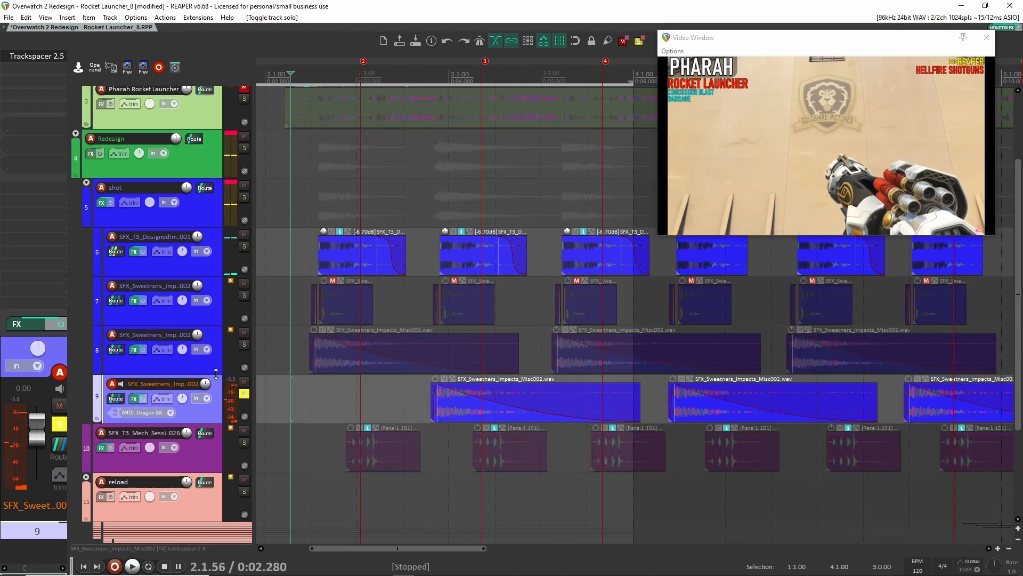
pyautogui.click(244, 393)
pyautogui.click(244, 394)
pyautogui.click(222, 370)
pyautogui.click(244, 394)
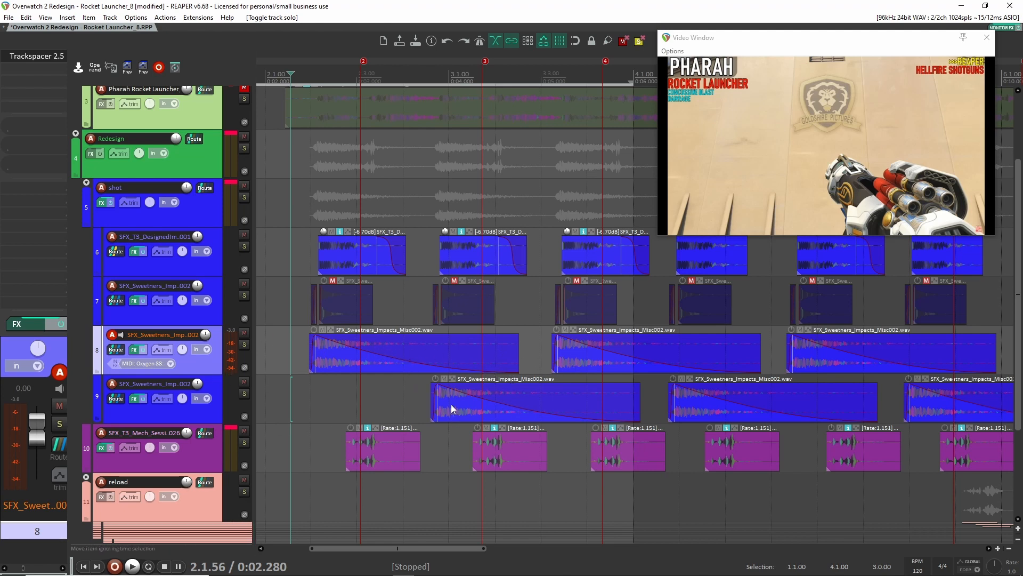
# Try moving the first impact clip of track 9 onto track 8 so the clips overlap, and undo the move.
pyautogui.moveTo(451, 404); pyautogui.dragTo(449, 362)
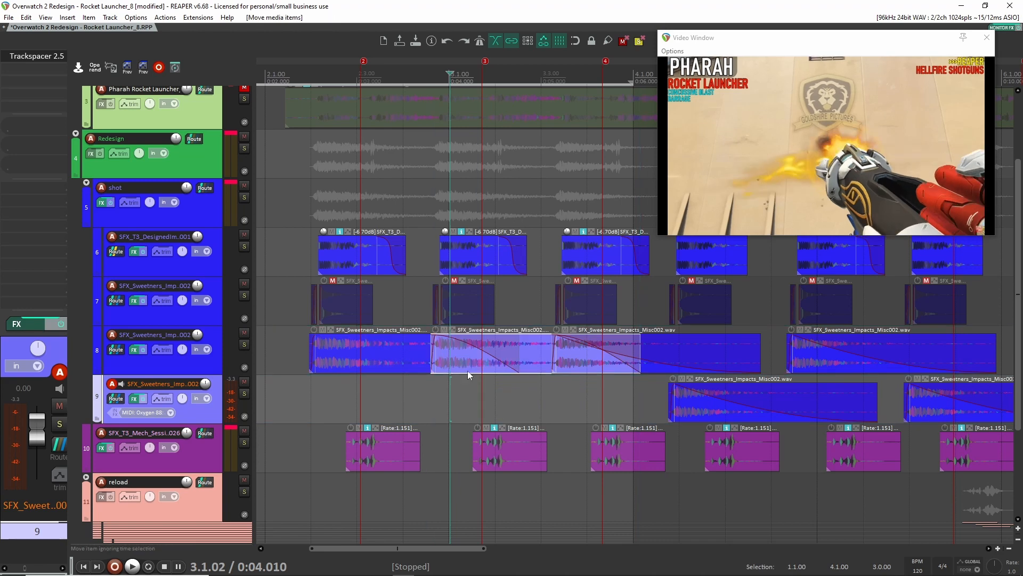
pyautogui.hotkey('ctrl', 'z')
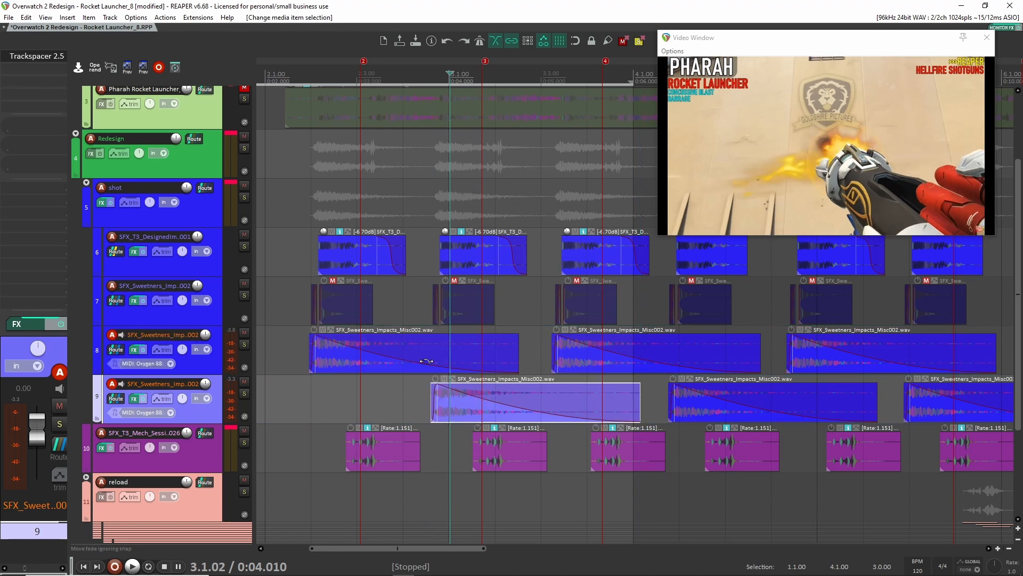
pyautogui.press('Up')
pyautogui.click(219, 399)
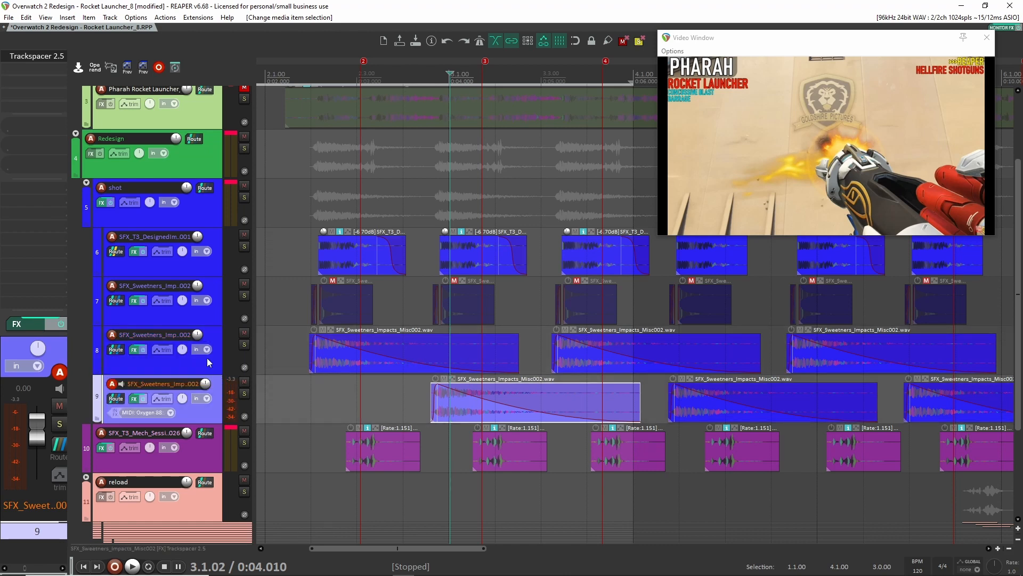
# Solo the shot folder track, play all its layers together from before the first shot, and unsolo it.
pyautogui.click(244, 197)
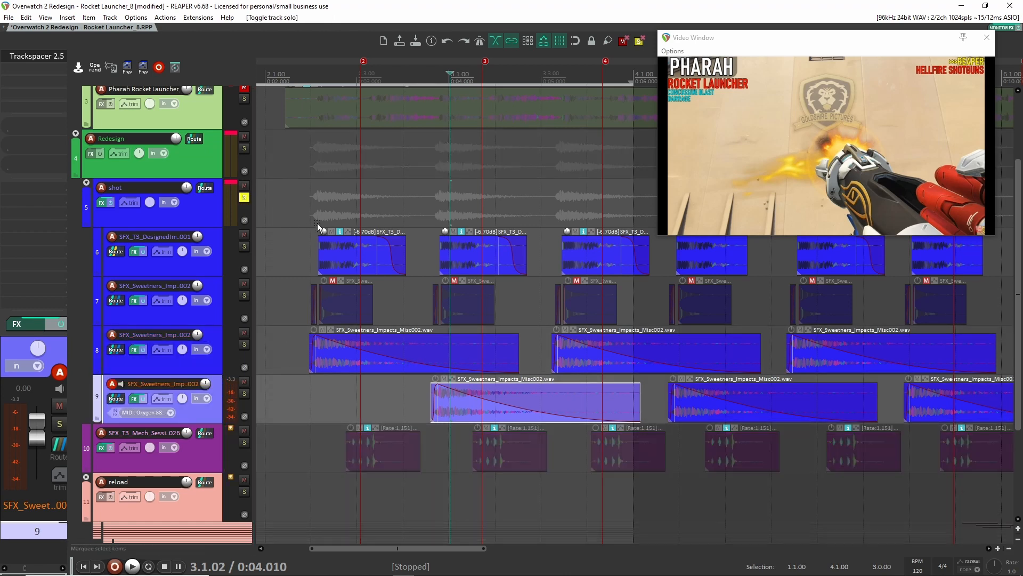
pyautogui.click(317, 222)
pyautogui.click(305, 219)
pyautogui.press('space')
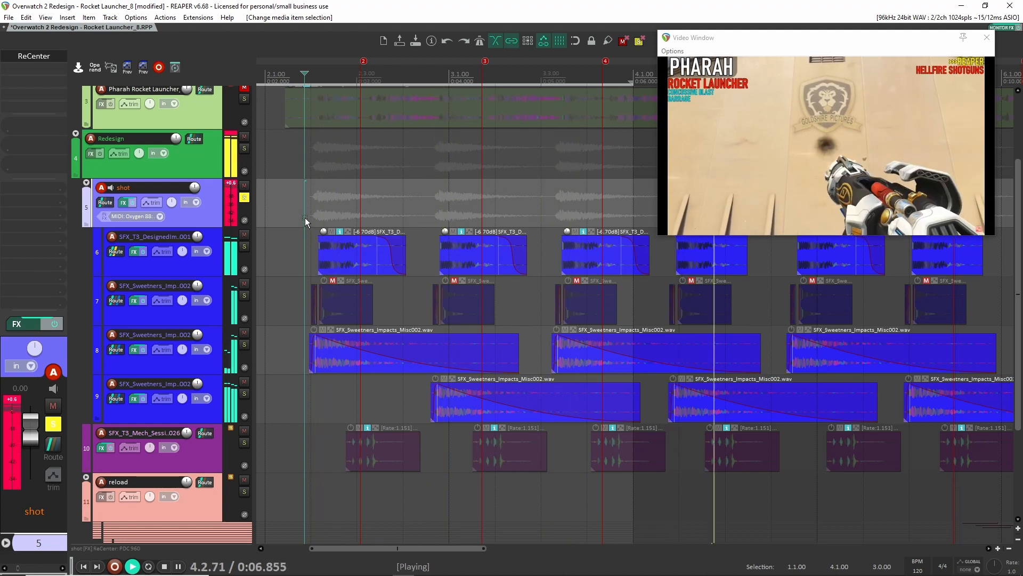
pyautogui.press('space')
pyautogui.click(244, 197)
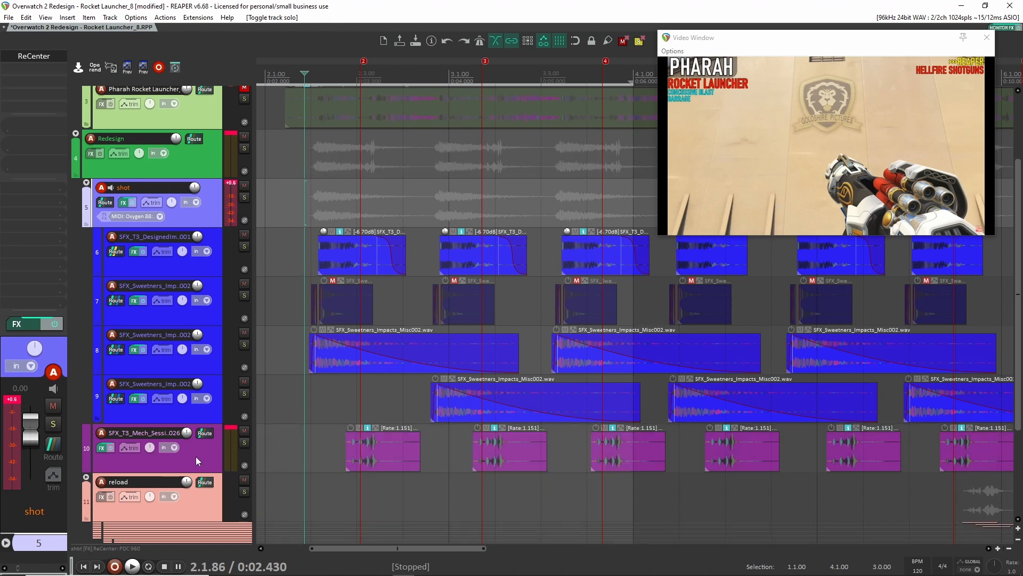
# Solo the SFX_T3_Mech_Session01_Sound026 track 10 and play it from just before its first clip.
pyautogui.click(212, 453)
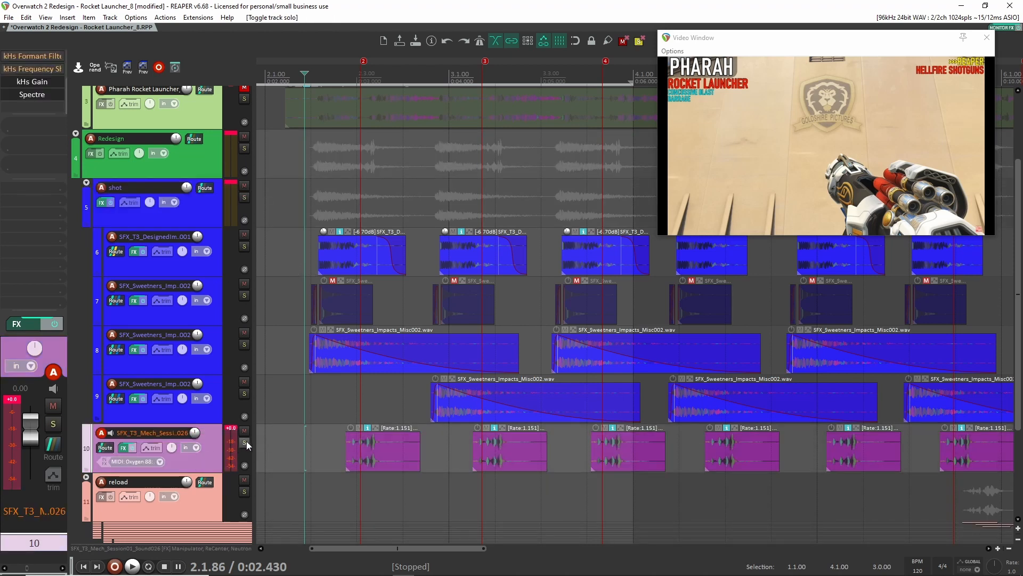
pyautogui.click(344, 414)
pyautogui.click(244, 442)
pyautogui.click(338, 427)
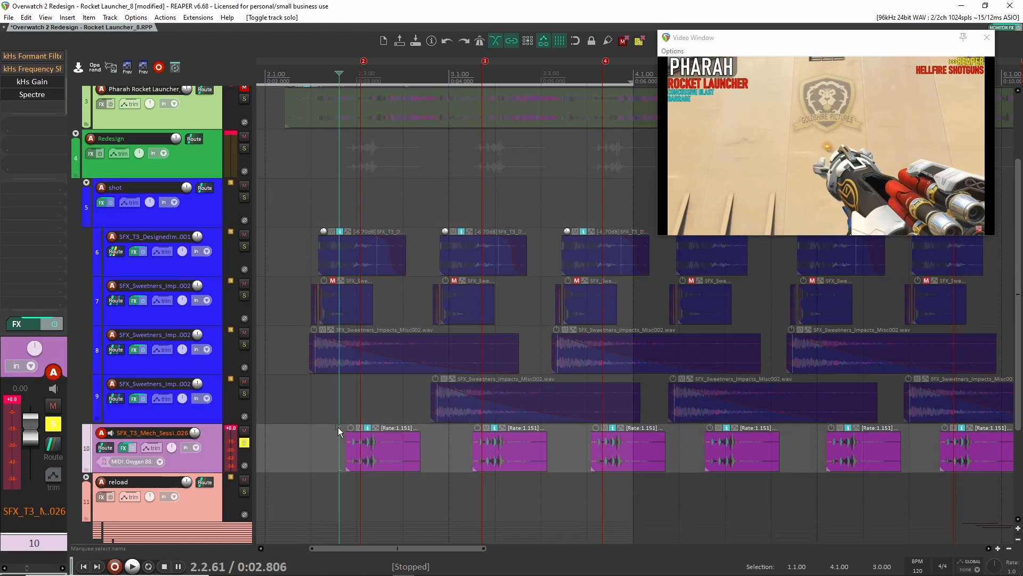
pyautogui.press('space')
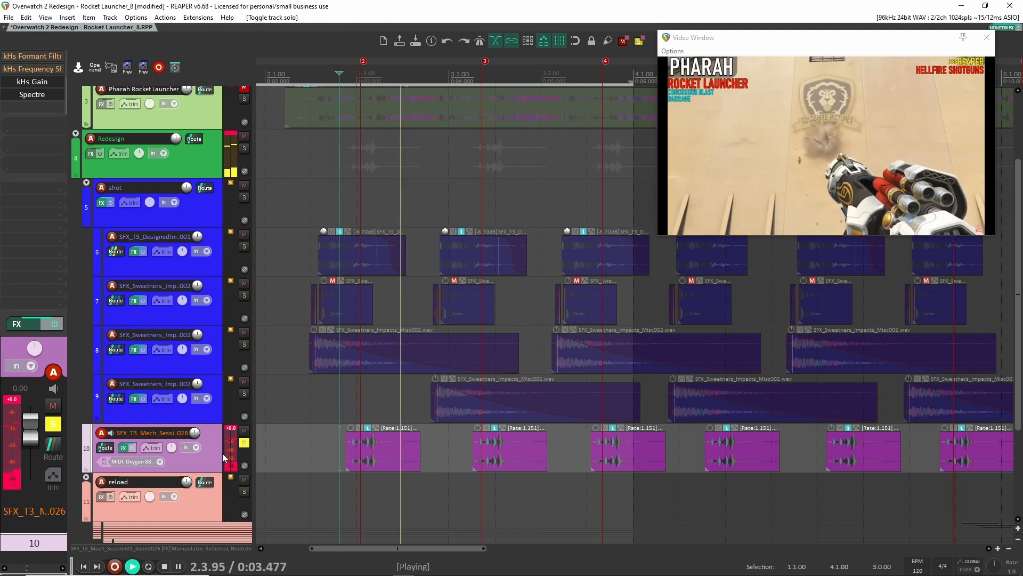
pyautogui.press('space')
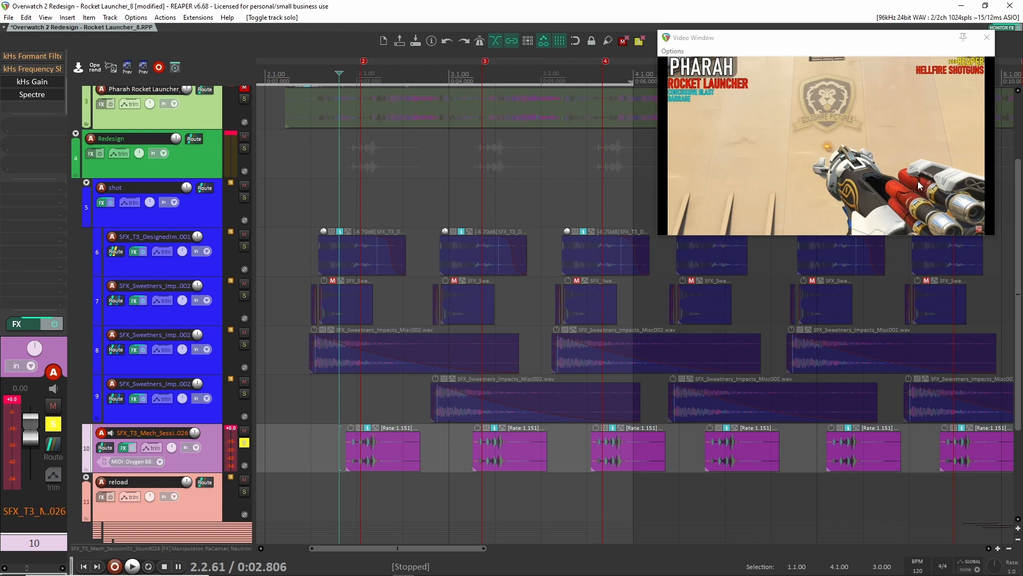
# Remove the bypassed MTransformer, kHs Formant Filter and kHs Frequency Shifter plugins from track 10.
pyautogui.scroll(2, 35, 88)
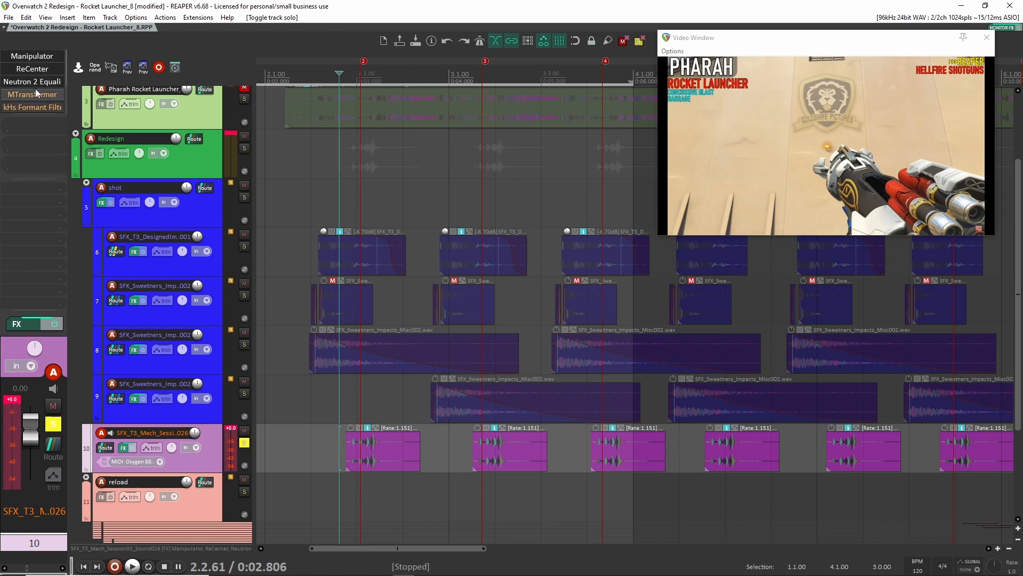
pyautogui.scroll(-2, 42, 85)
pyautogui.keyDown('alt'); pyautogui.click(43, 69); pyautogui.keyUp('alt')
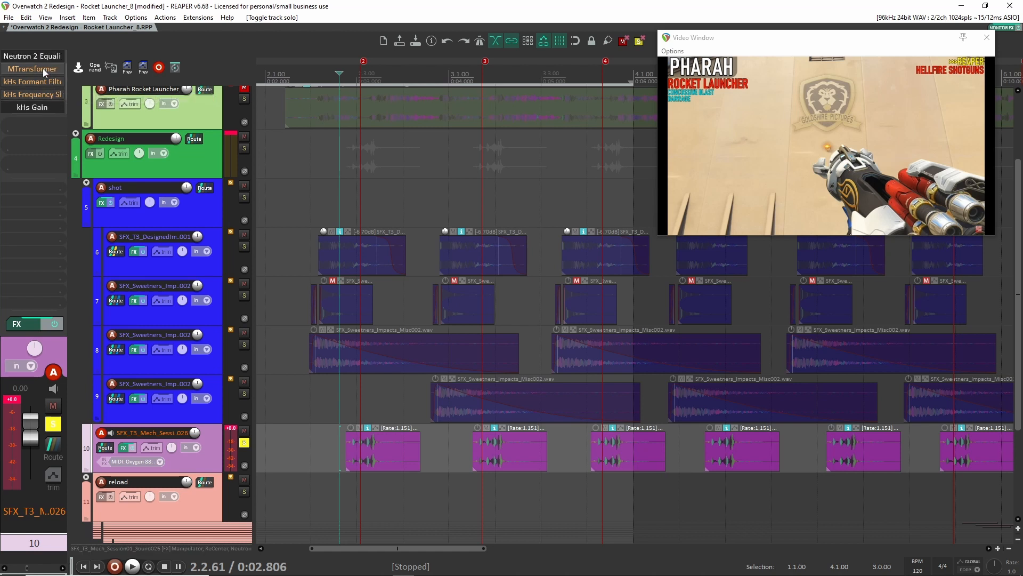
pyautogui.keyDown('alt'); pyautogui.click(43, 71); pyautogui.keyUp('alt')
pyautogui.keyDown('alt'); pyautogui.click(42, 70); pyautogui.keyUp('alt')
pyautogui.scroll(1, 41, 71)
pyautogui.scroll(-1, 42, 72)
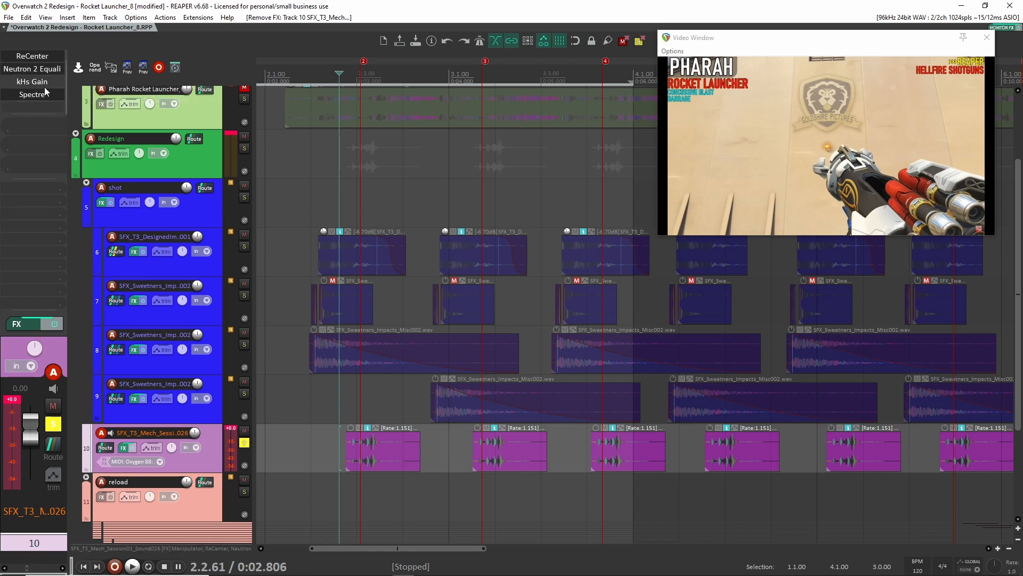
# Bypass Spectre, kHs Gain, Neutron 2 Equalizer, ReCenter and Manipulator on track 10 and play the unprocessed mech sound.
pyautogui.keyDown('shift'); pyautogui.click(45, 93); pyautogui.keyUp('shift')
pyautogui.keyDown('shift'); pyautogui.click(46, 80); pyautogui.keyUp('shift')
pyautogui.keyDown('shift'); pyautogui.click(45, 69); pyautogui.keyUp('shift')
pyautogui.keyDown('shift'); pyautogui.click(45, 58); pyautogui.keyUp('shift')
pyautogui.scroll(1, 43, 65)
pyautogui.keyDown('shift'); pyautogui.click(42, 58); pyautogui.keyUp('shift')
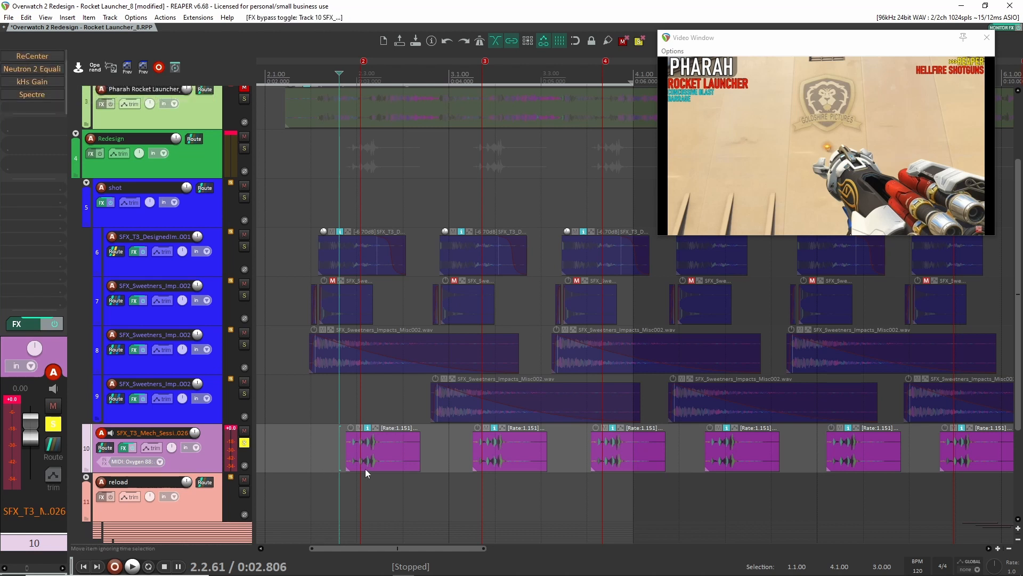
pyautogui.press('space')
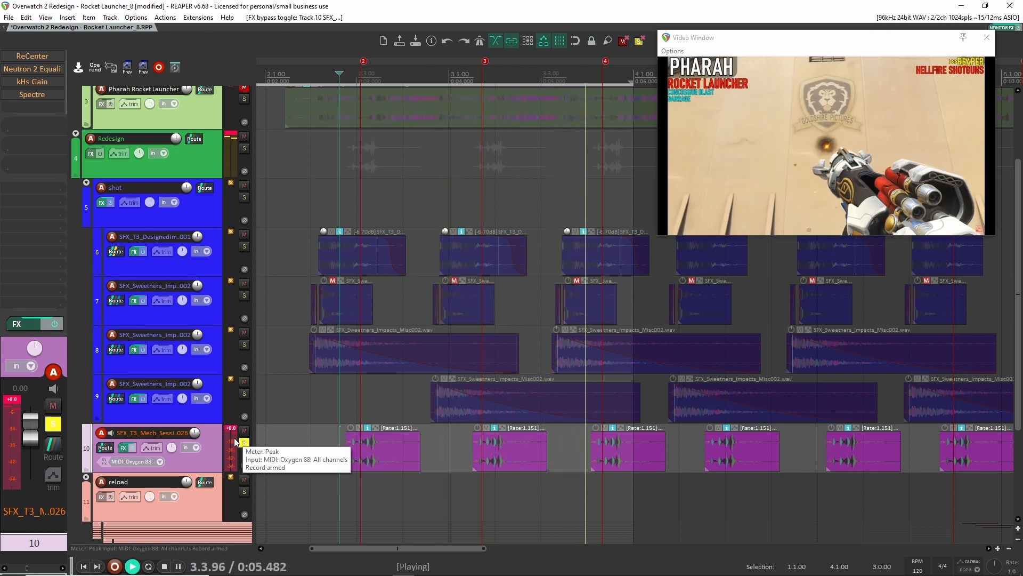
pyautogui.press('space')
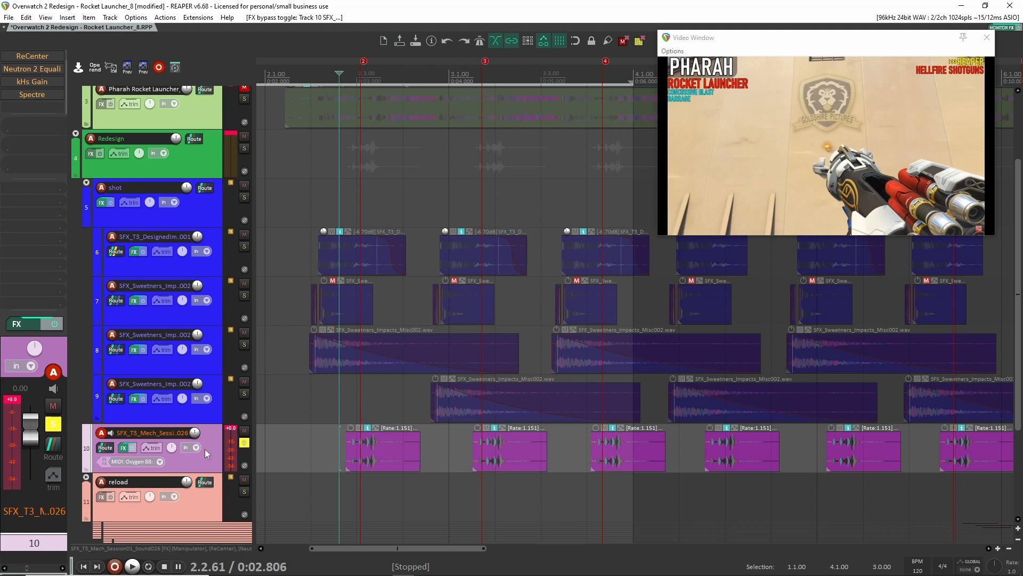
# Re-enable Manipulator on track 10, comparing the mech sound with the plugin bypassed and active during playback.
pyautogui.scroll(1, 49, 69)
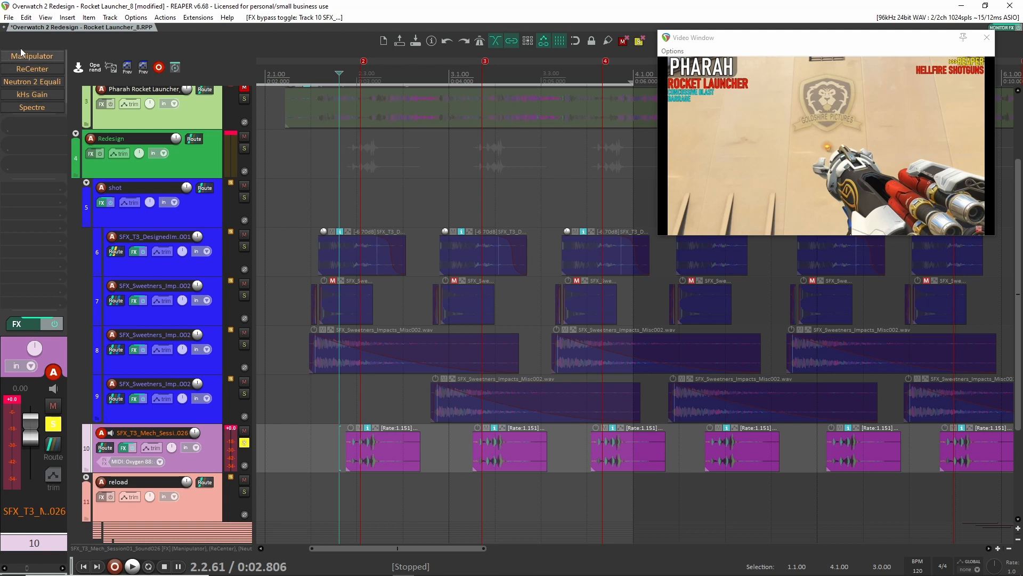
pyautogui.doubleClick(41, 60)
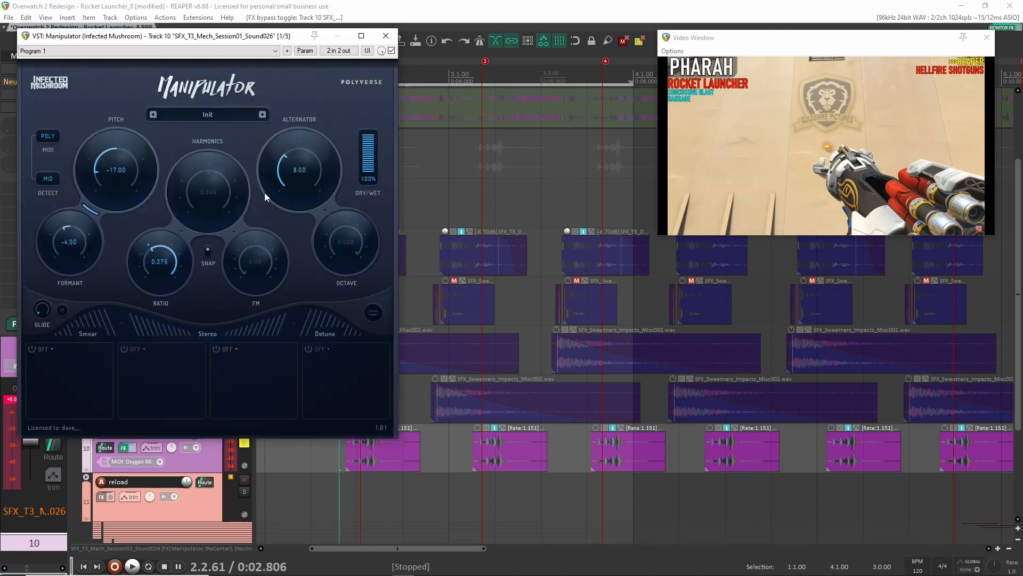
pyautogui.moveTo(254, 41); pyautogui.dragTo(352, 27)
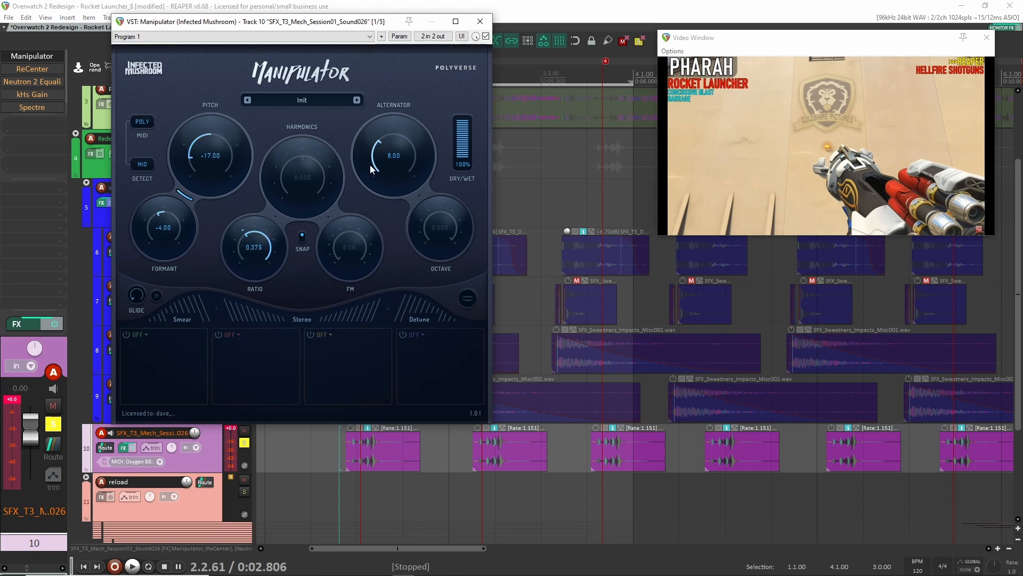
pyautogui.click(486, 37)
pyautogui.moveTo(464, 21); pyautogui.dragTo(433, 14)
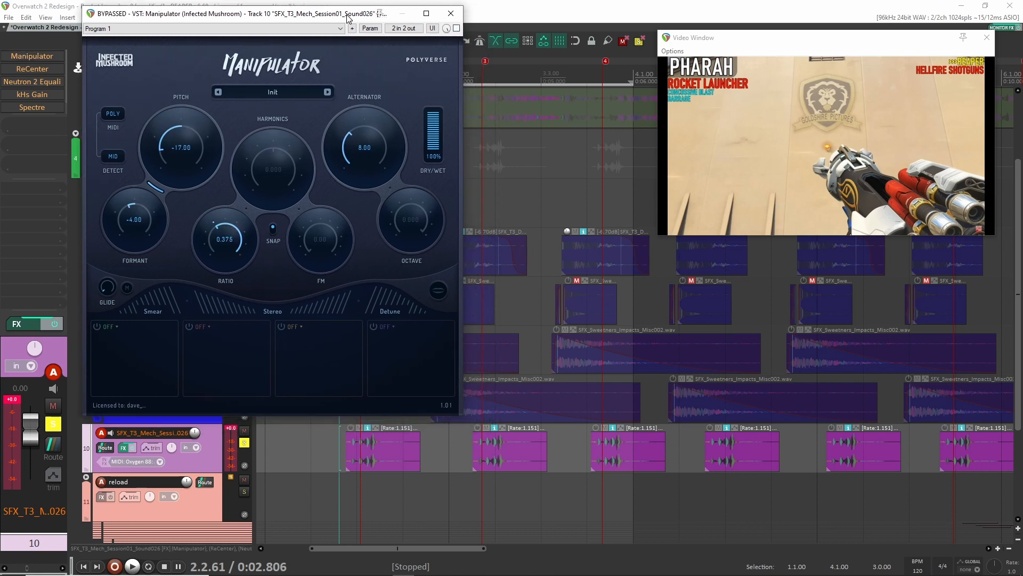
pyautogui.press('space')
pyautogui.click(456, 28)
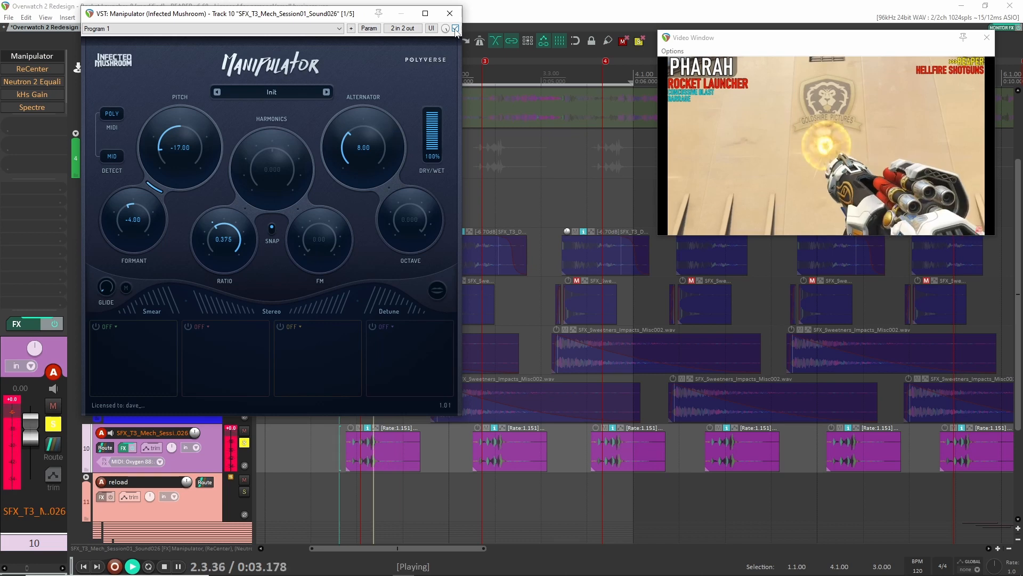
pyautogui.click(456, 30)
pyautogui.click(455, 30)
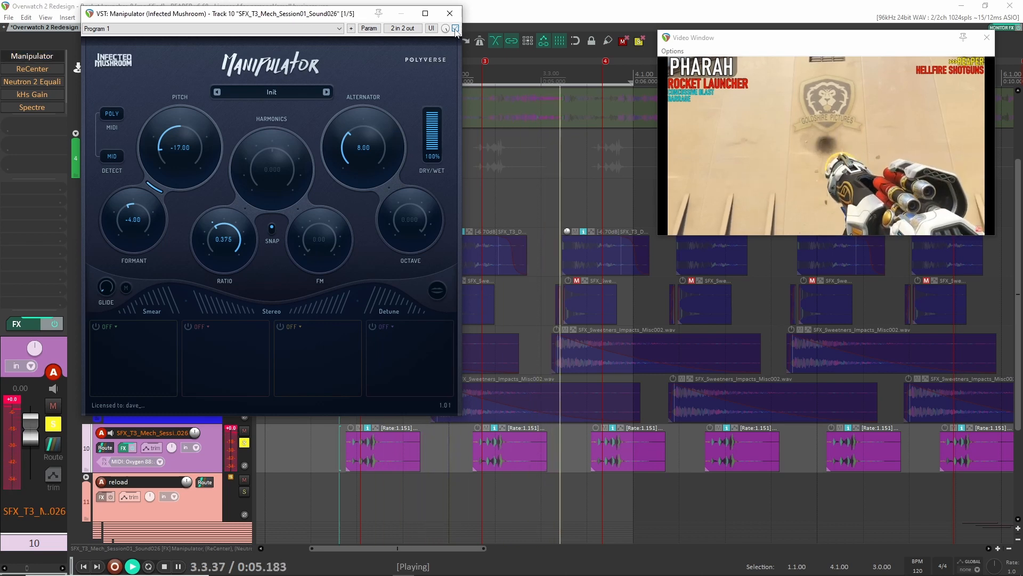
pyautogui.press('space')
pyautogui.click(449, 14)
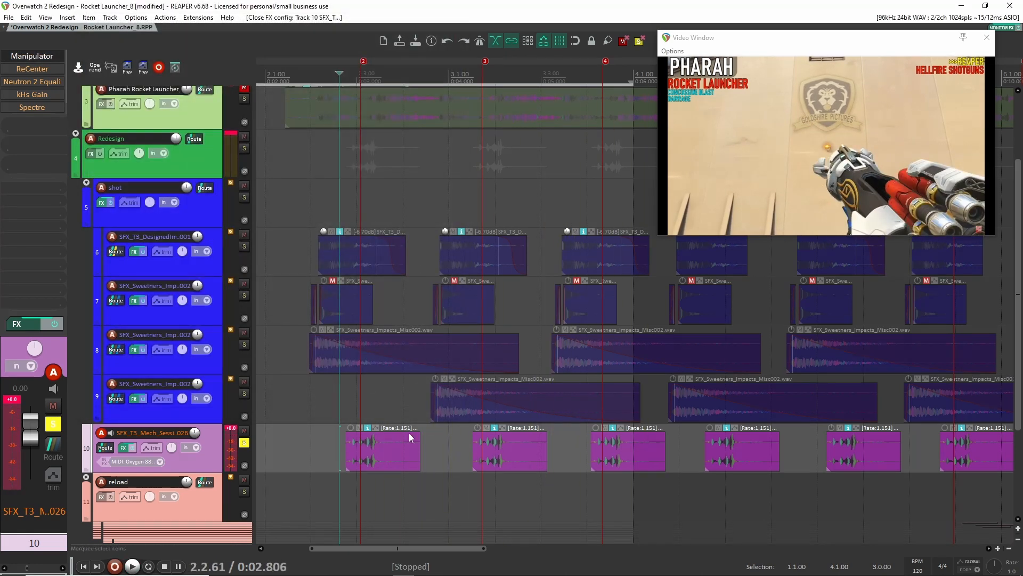
# Play the mech sound with Manipulator active from just before its first clip.
pyautogui.click(343, 418)
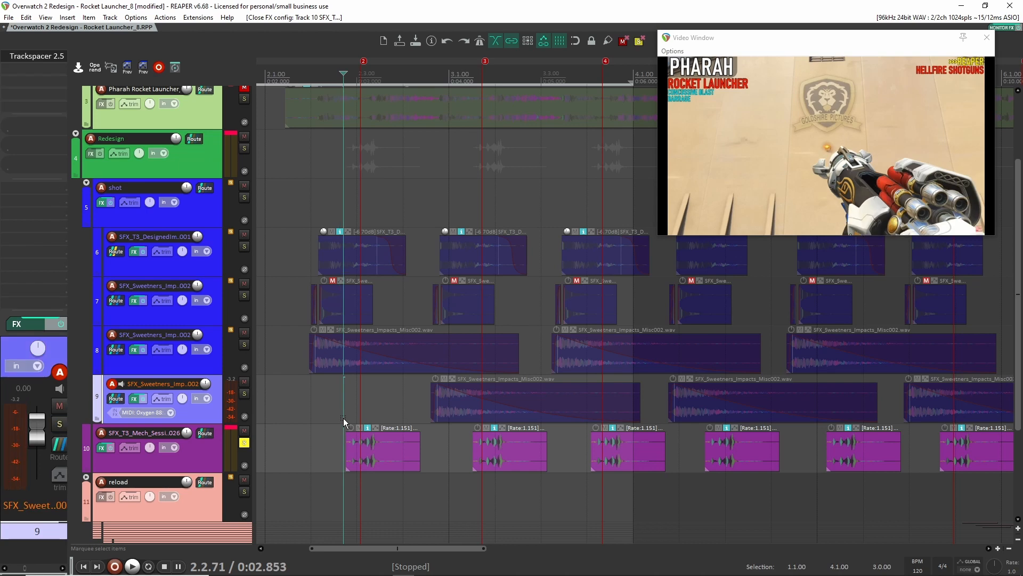
pyautogui.press('space')
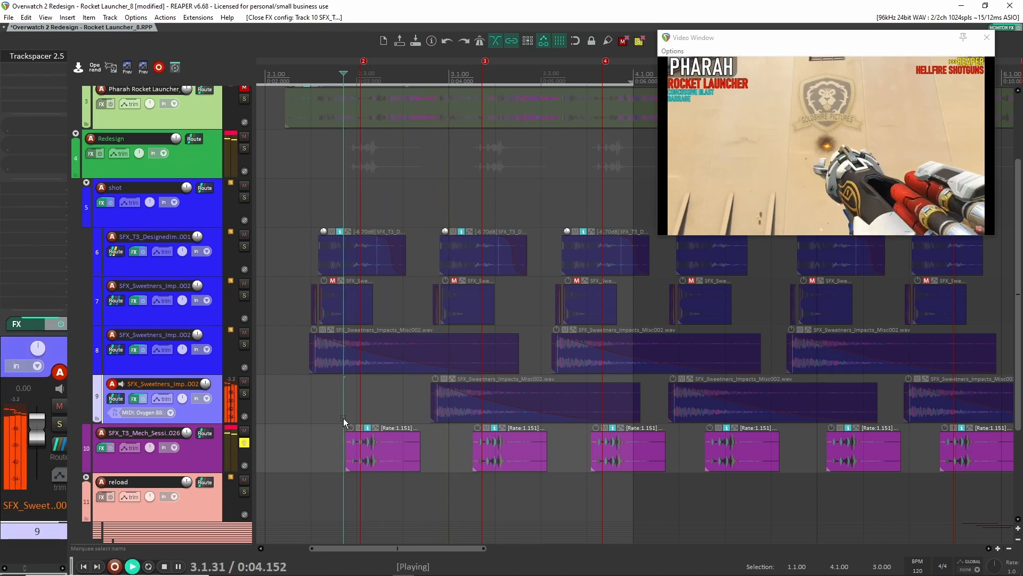
pyautogui.press('space')
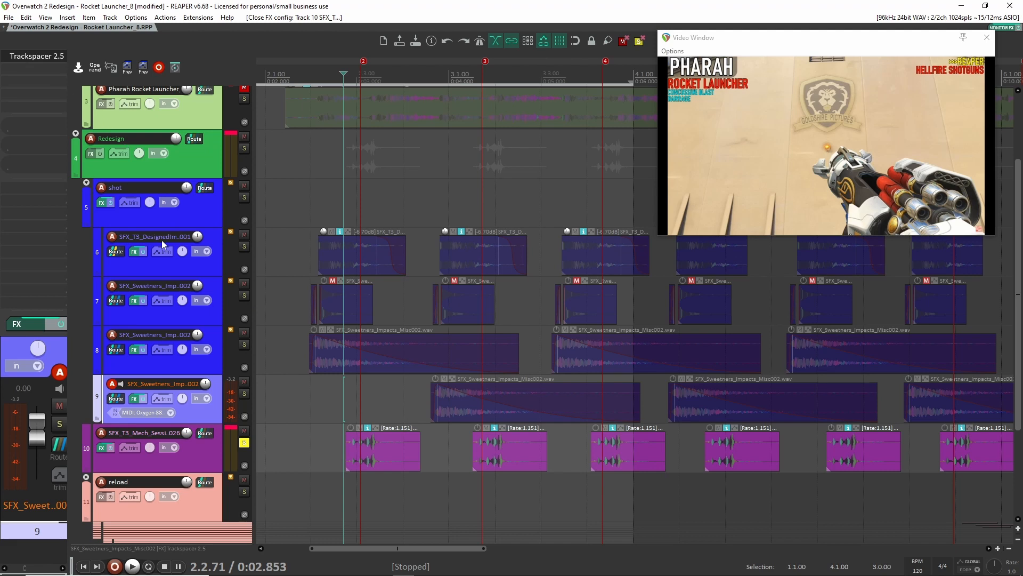
# Re-enable ReCenter on track 10, comparing the mech sound with it bypassed and active during playback.
pyautogui.click(216, 456)
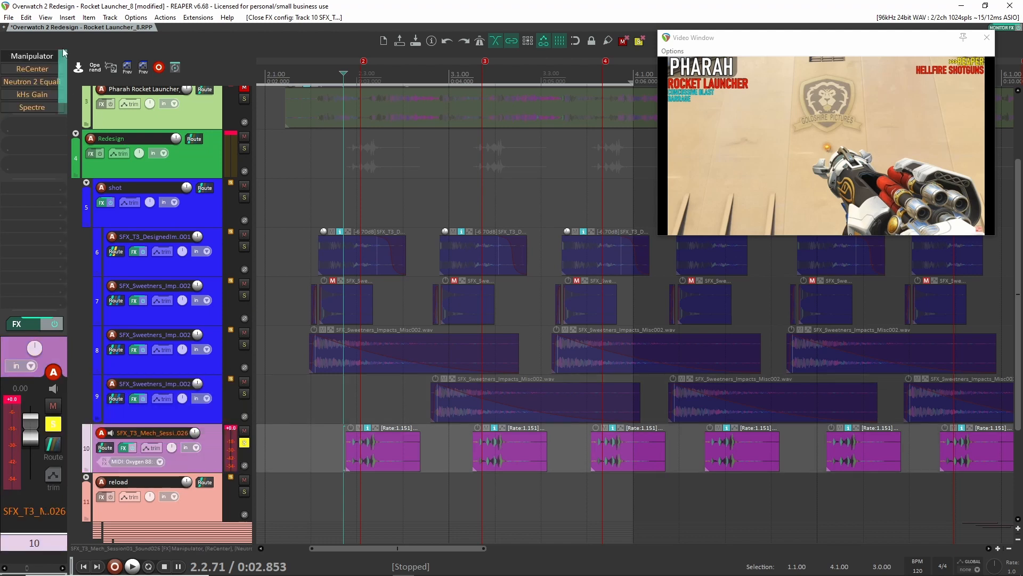
pyautogui.click(30, 68)
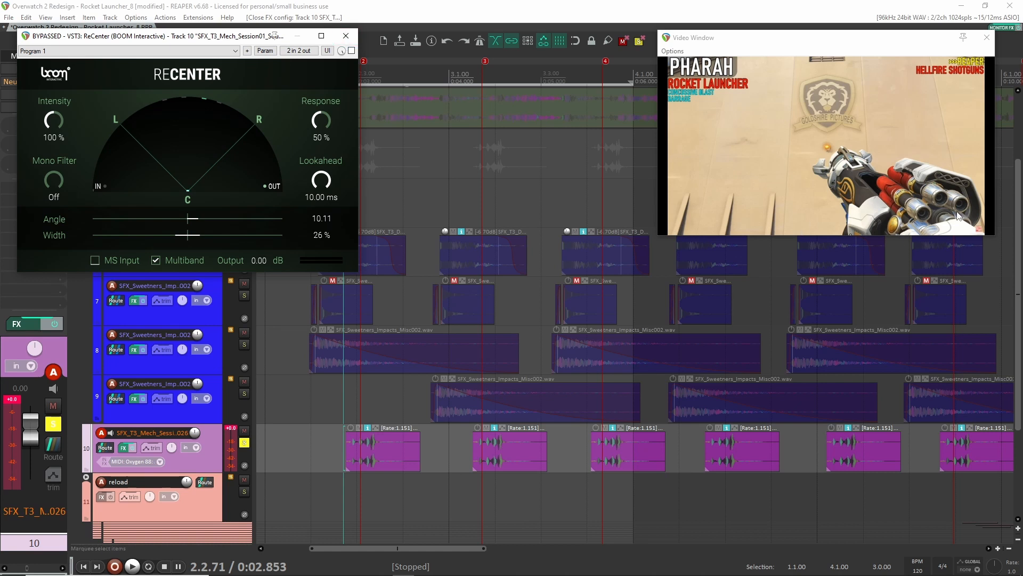
pyautogui.click(351, 51)
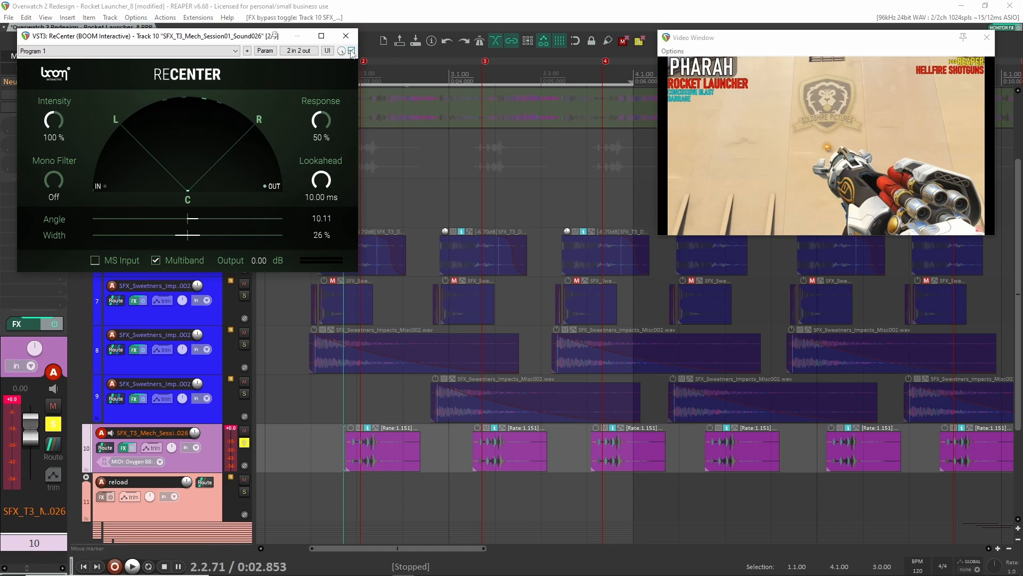
pyautogui.press('space')
pyautogui.click(351, 51)
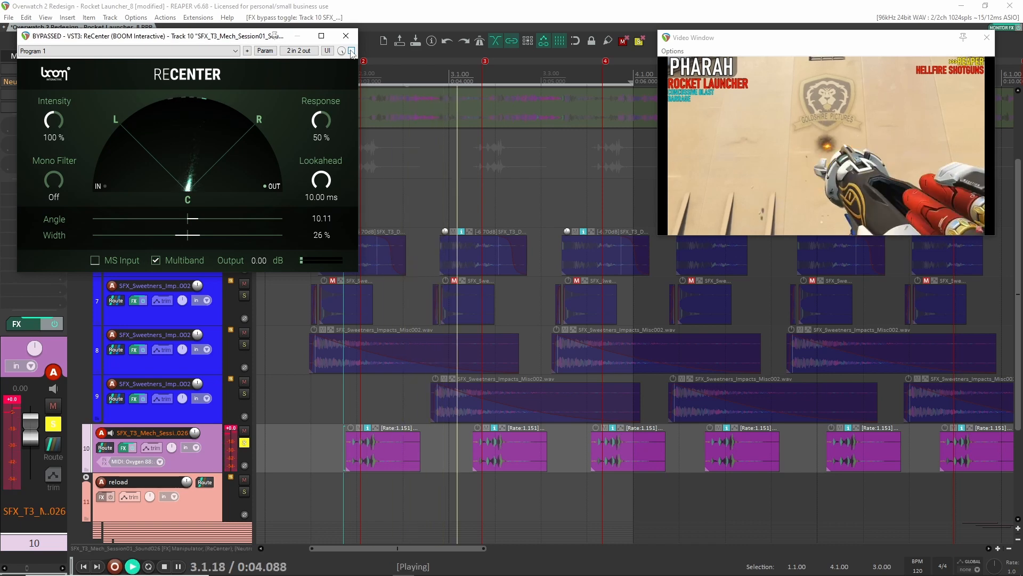
pyautogui.click(351, 50)
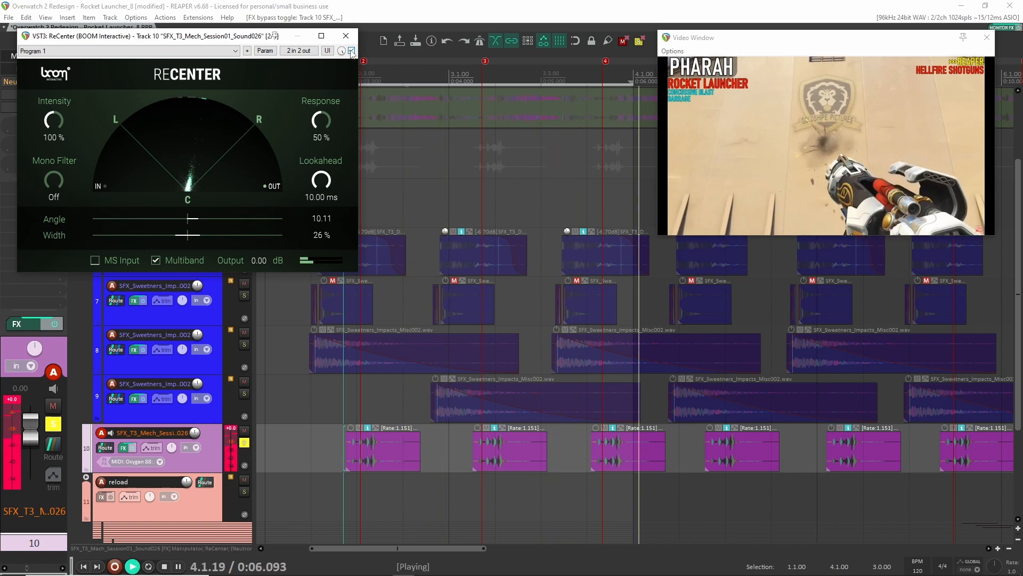
pyautogui.press('space')
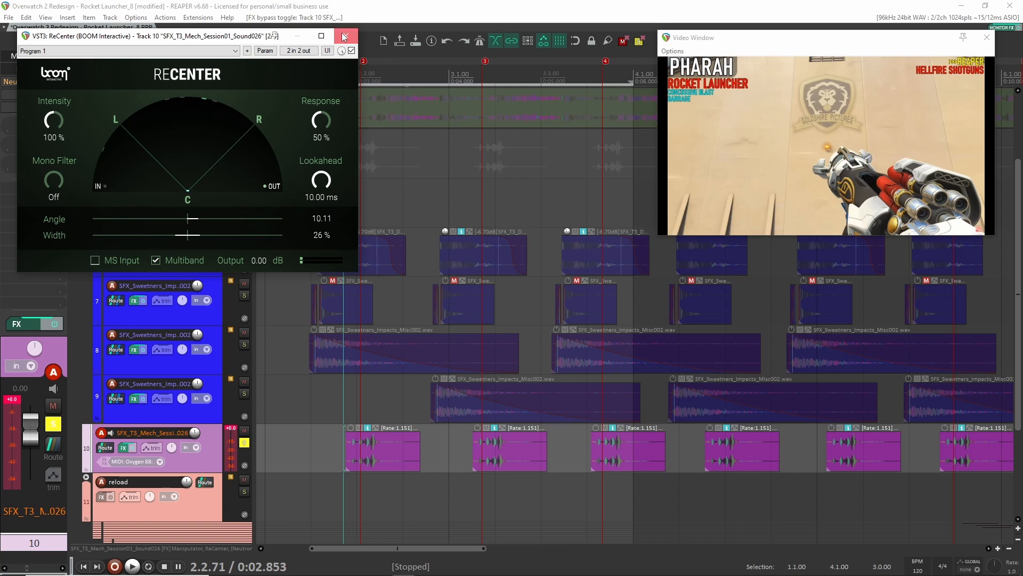
pyautogui.click(345, 37)
# Re-enable Neutron 2 Equalizer and kHs Gain on track 10 and play the mech sound through them.
pyautogui.click(32, 82)
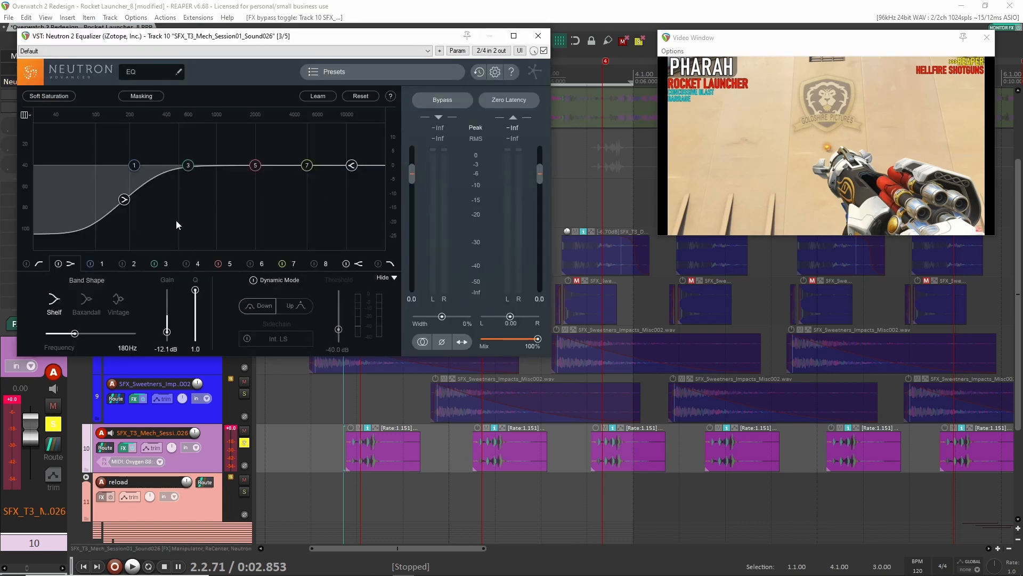
pyautogui.click(539, 36)
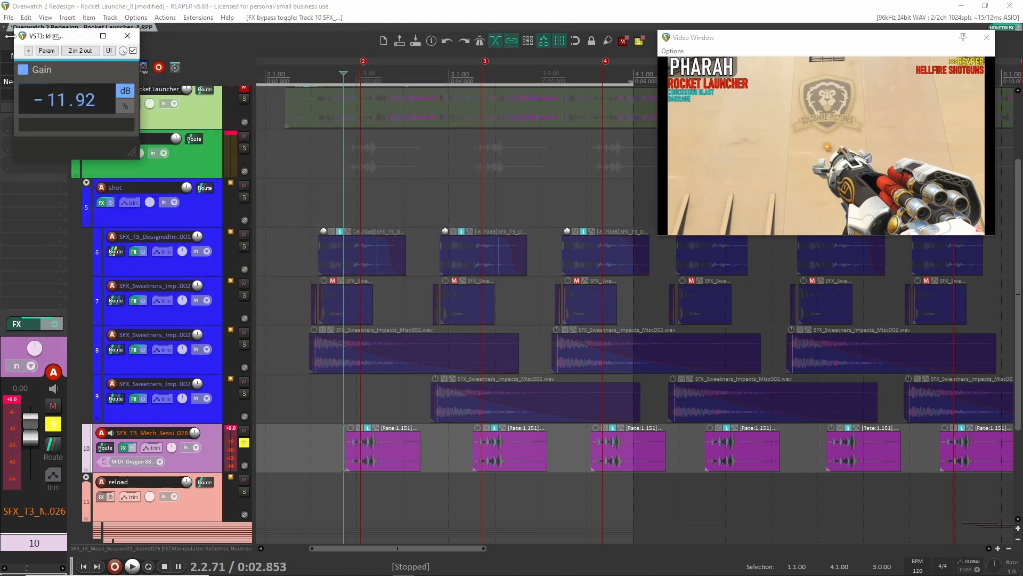
pyautogui.moveTo(73, 42); pyautogui.dragTo(95, 59)
pyautogui.press('space')
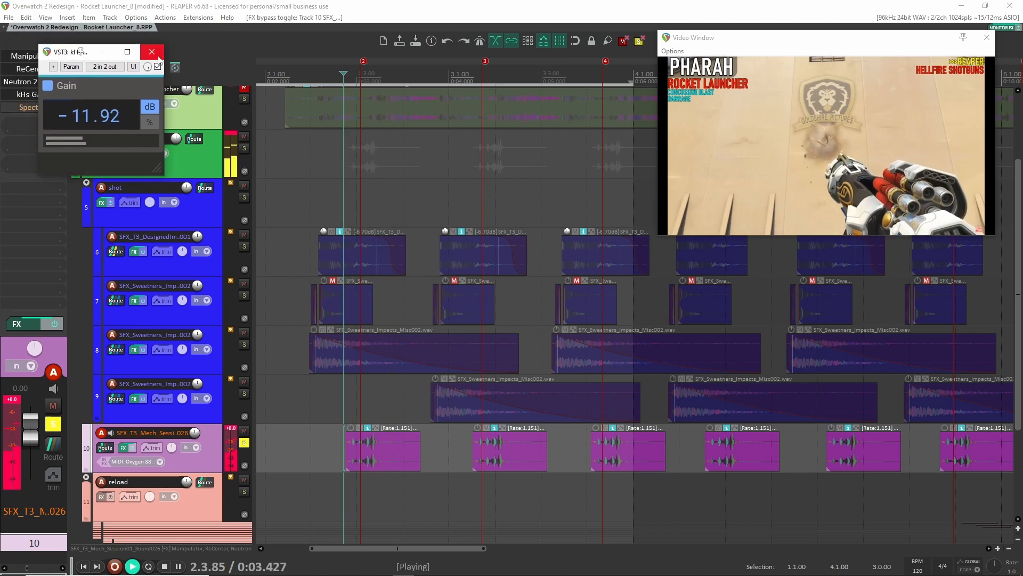
pyautogui.click(152, 51)
pyautogui.press('space')
# Re-enable Spectre on track 10 and play the fully processed mech sound.
pyautogui.click(21, 107)
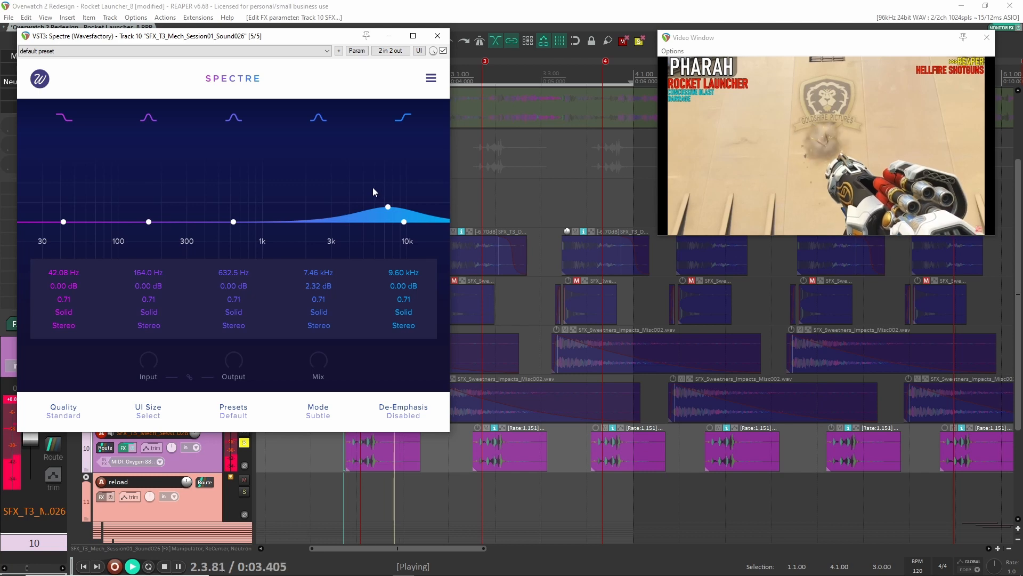
pyautogui.press('space')
pyautogui.click(437, 36)
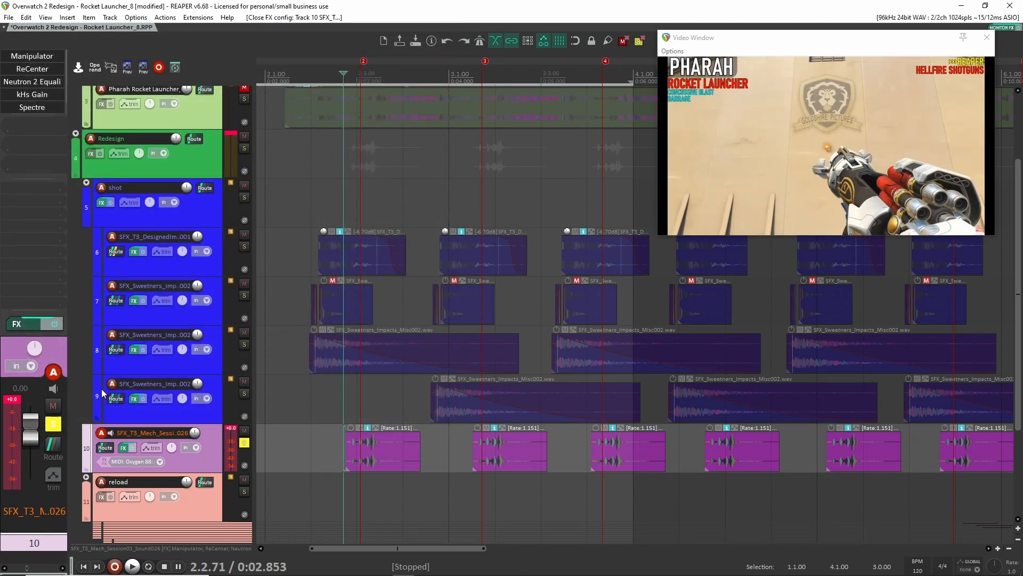
# Play the shot and mech layers together from before the first shot, comparing Spectre on track 10 bypassed and active.
pyautogui.scroll(-1, 18, 98)
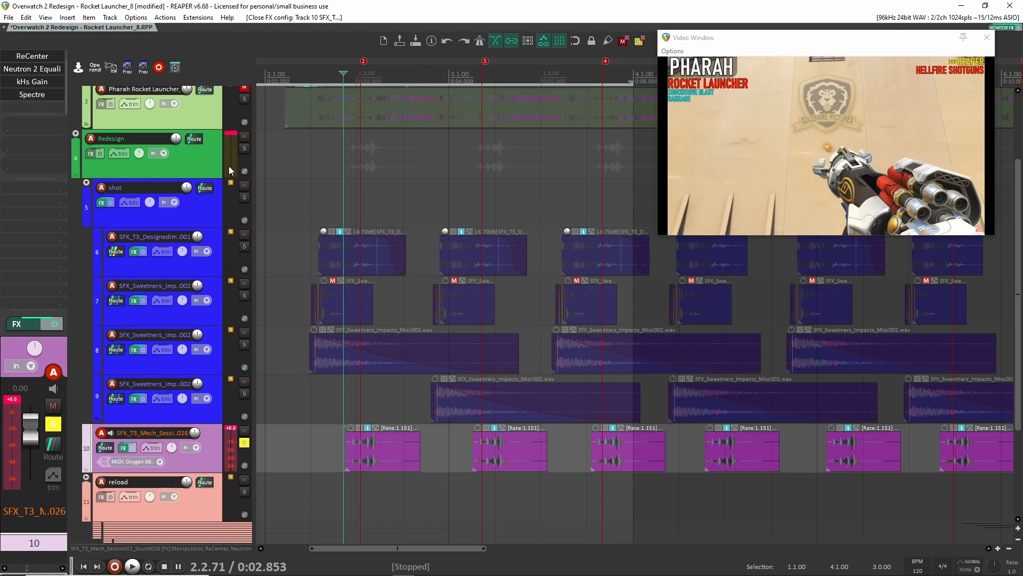
pyautogui.click(39, 96)
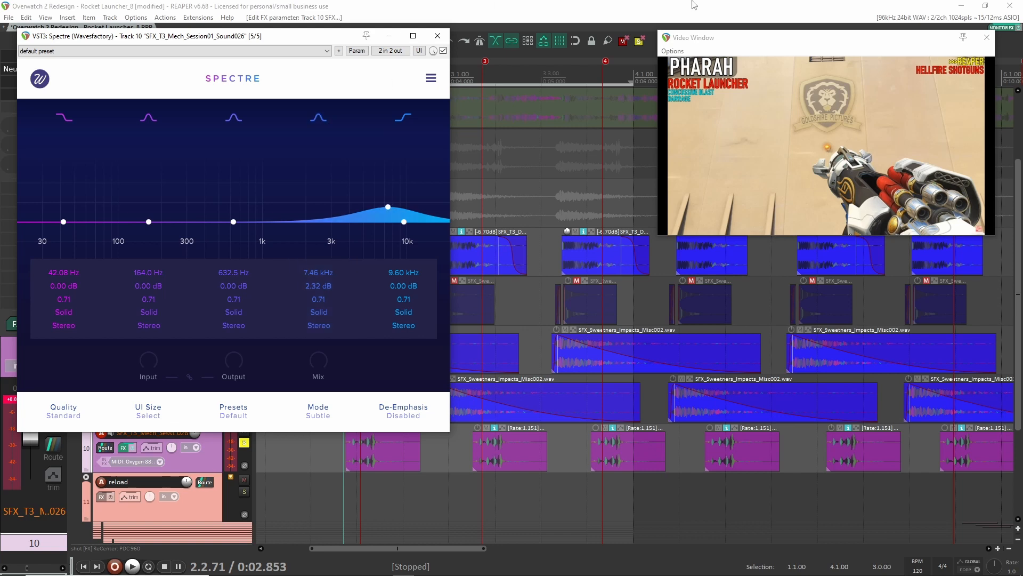
pyautogui.click(443, 51)
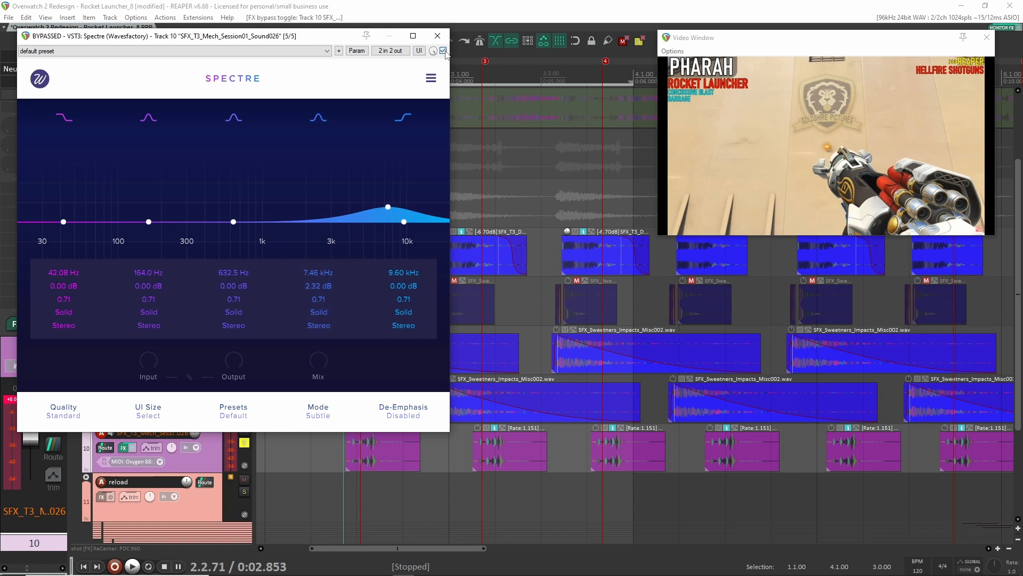
pyautogui.hscroll(-3, 511, 176)
pyautogui.click(486, 223)
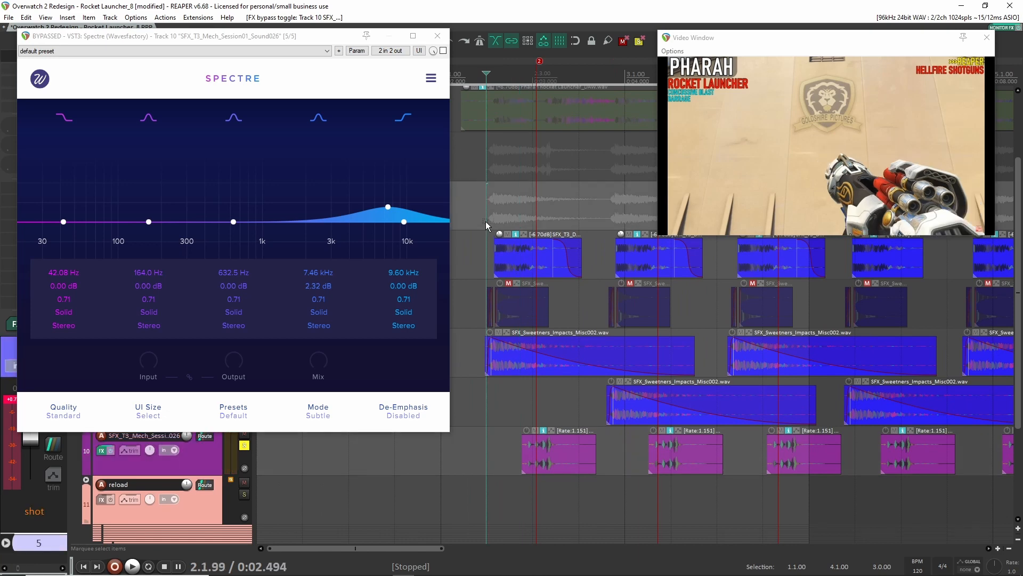
pyautogui.press('space')
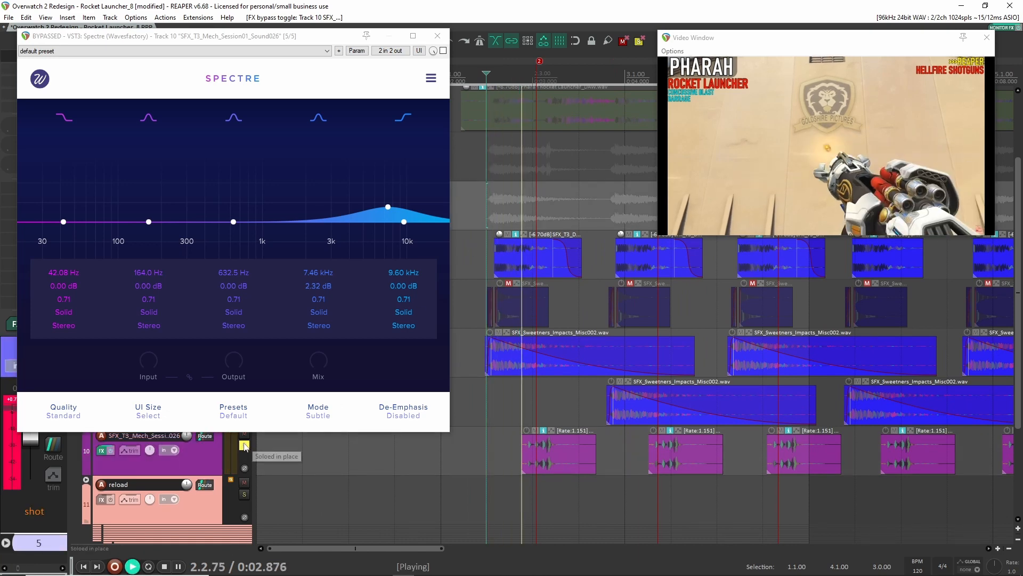
pyautogui.click(443, 51)
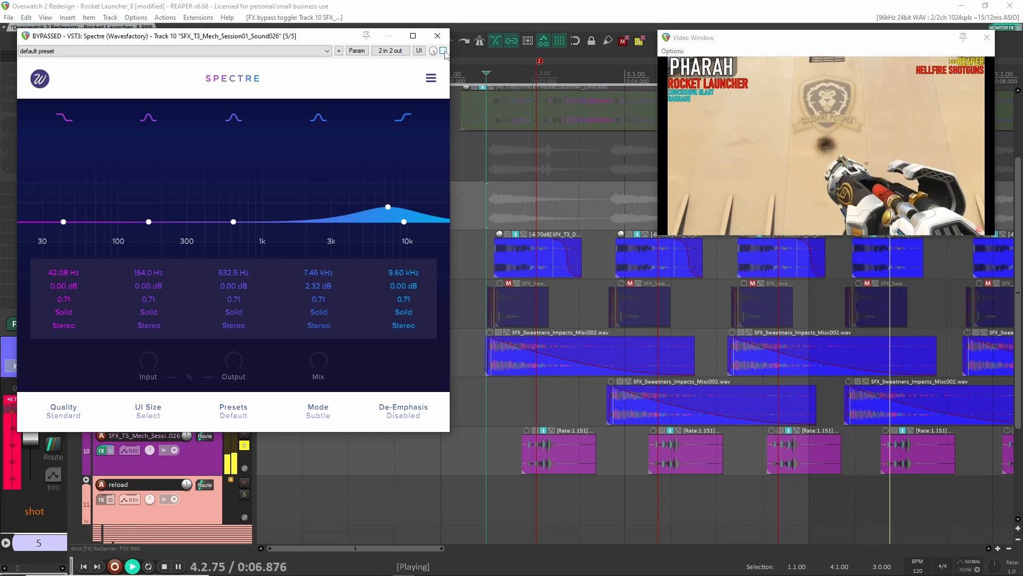
pyautogui.press('space')
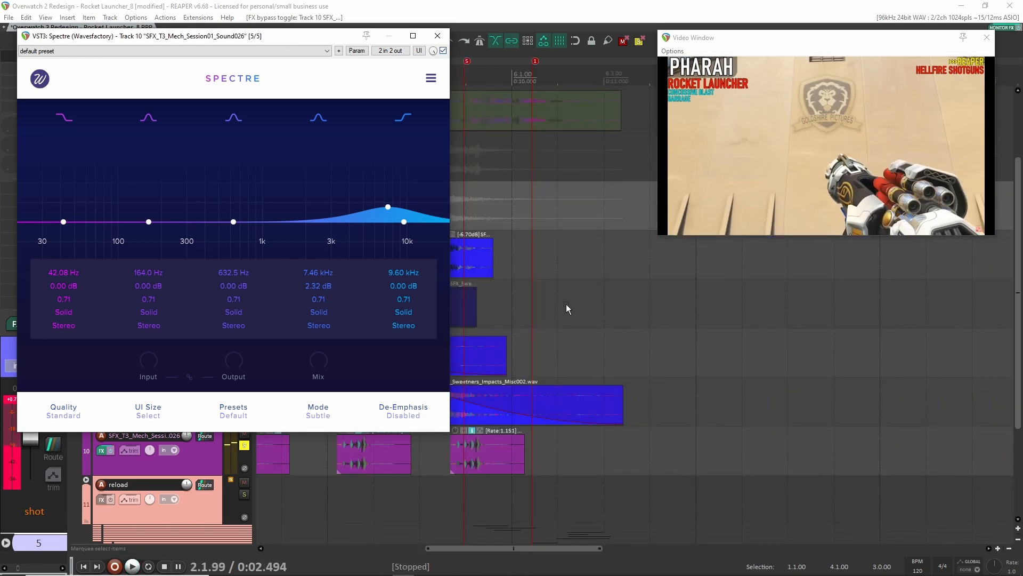
# Close Spectre, unsolo the shot and mech tracks, and expand the explosion folder track to show its layers.
pyautogui.moveTo(525, 328); pyautogui.dragTo(810, 341)
pyautogui.moveTo(661, 357); pyautogui.dragTo(939, 359)
pyautogui.moveTo(575, 373); pyautogui.dragTo(655, 368)
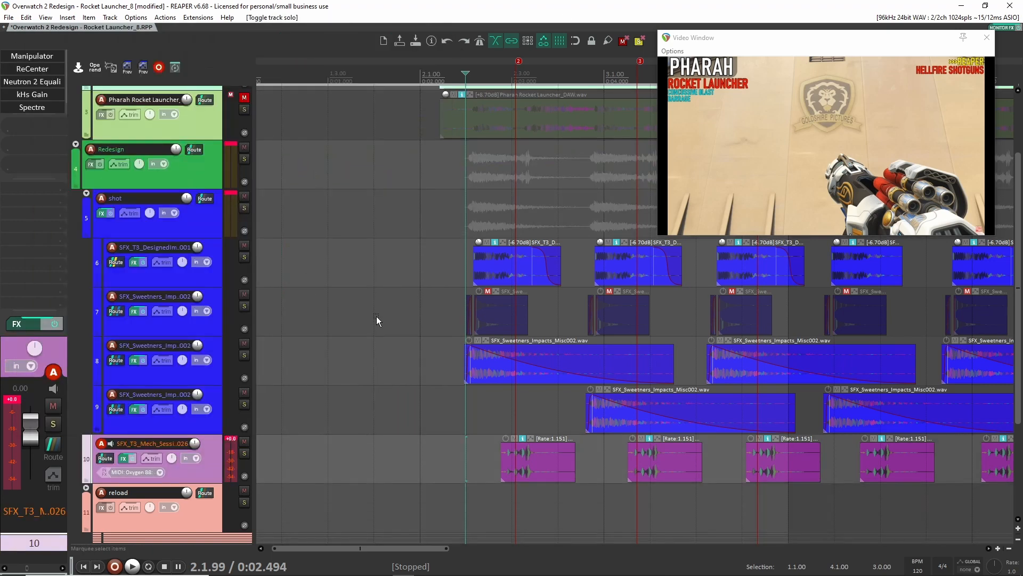
pyautogui.scroll(-2, 376, 315)
pyautogui.moveTo(465, 430); pyautogui.dragTo(372, 377)
pyautogui.moveTo(516, 362); pyautogui.dragTo(486, 362)
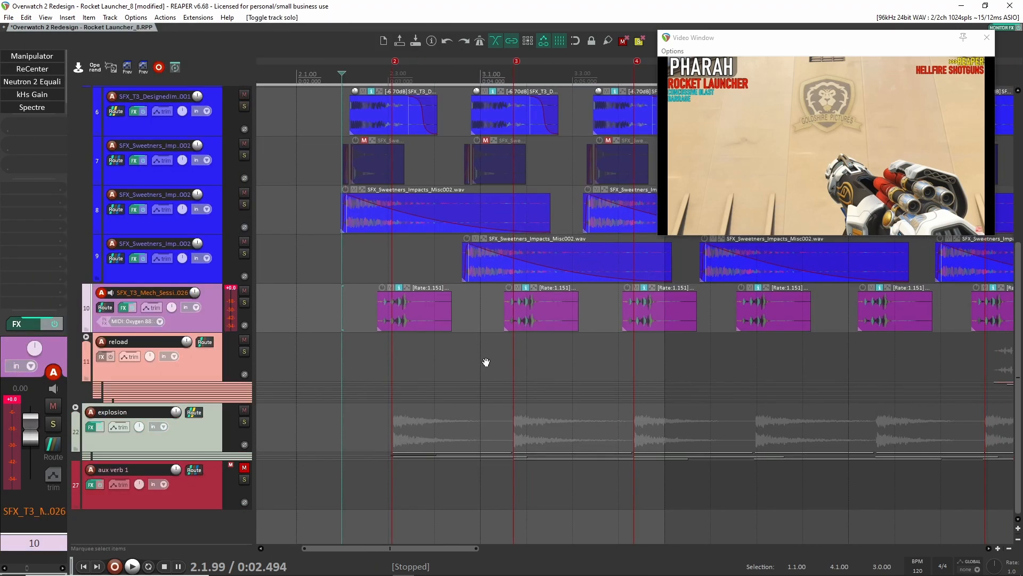
pyautogui.click(366, 395)
pyautogui.click(75, 407)
pyautogui.scroll(-4, 338, 402)
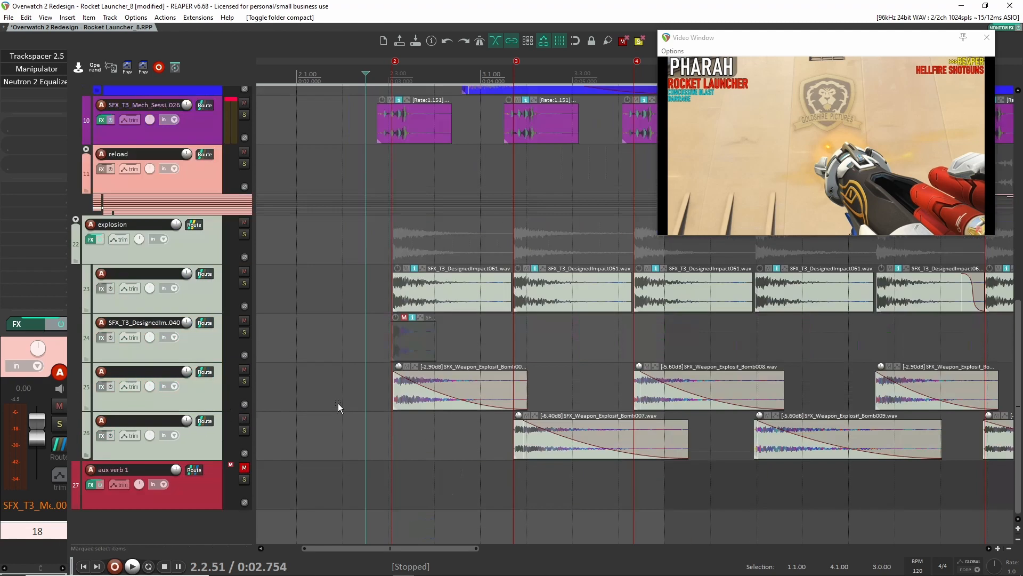
pyautogui.hscroll(1, 472, 331)
# Solo the explosion folder track, play its layers from just before the first explosion, and select the folder track.
pyautogui.click(245, 235)
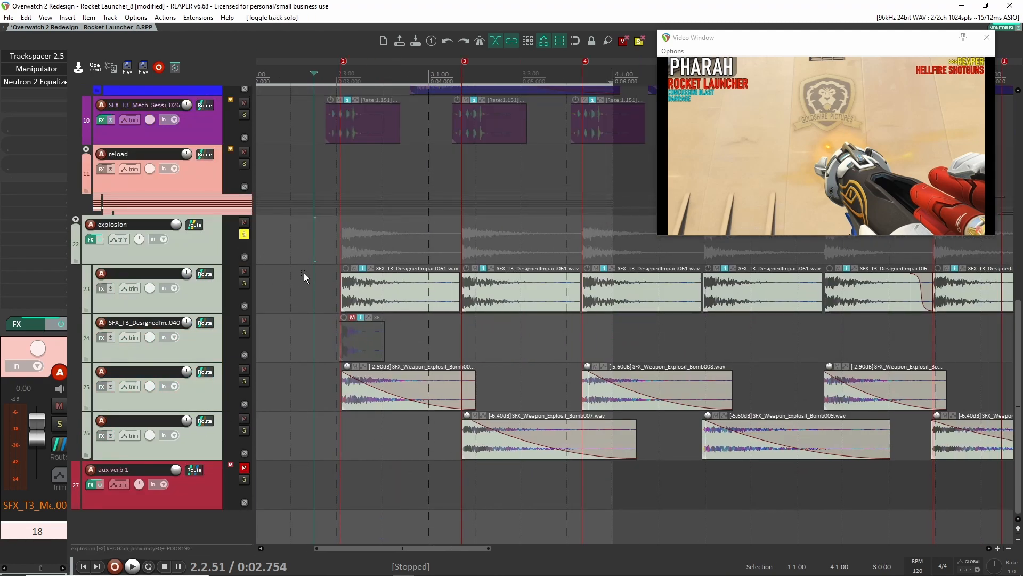
pyautogui.click(328, 273)
pyautogui.press('space')
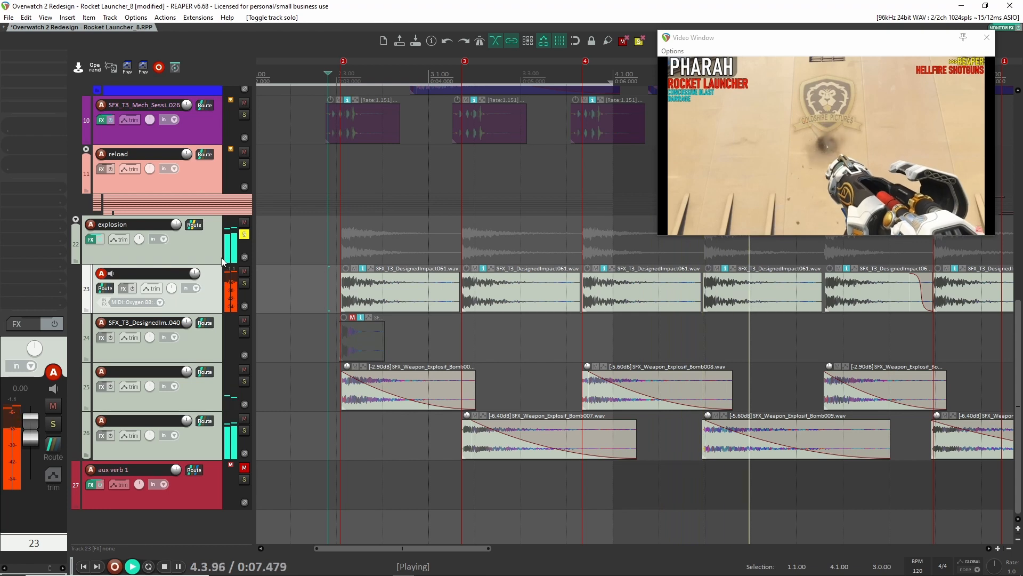
pyautogui.press('space')
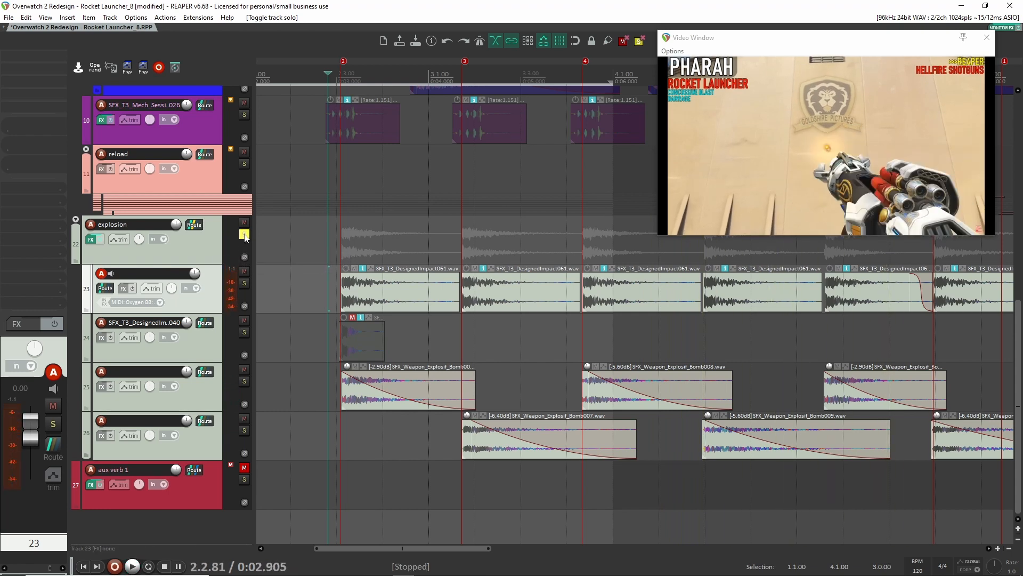
pyautogui.click(203, 252)
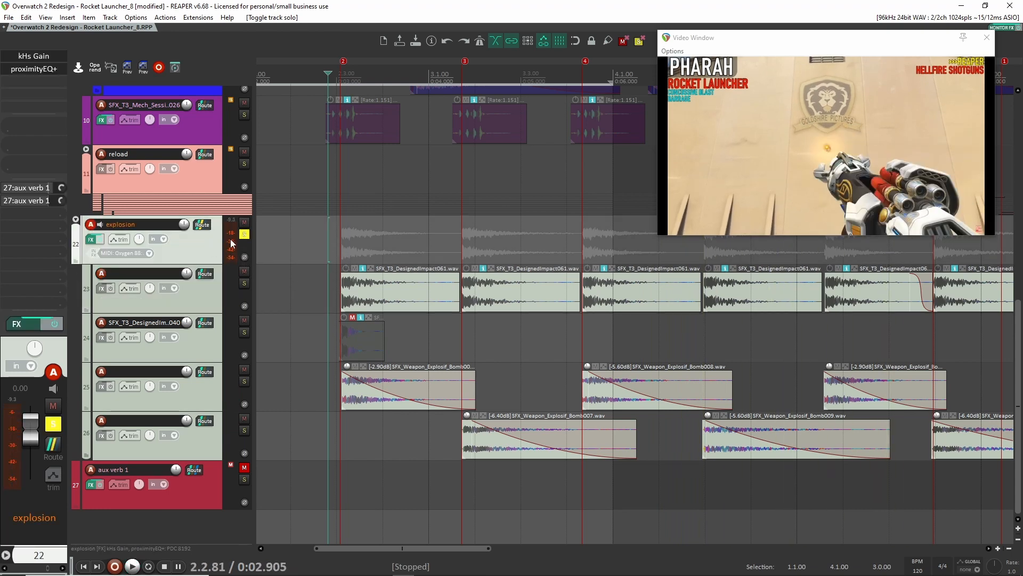
# Bypass proximityEQ+ and kHs Gain on the explosion folder track.
pyautogui.keyDown('shift'); pyautogui.click(38, 71); pyautogui.keyUp('shift')
pyautogui.keyDown('shift'); pyautogui.click(34, 56); pyautogui.keyUp('shift')
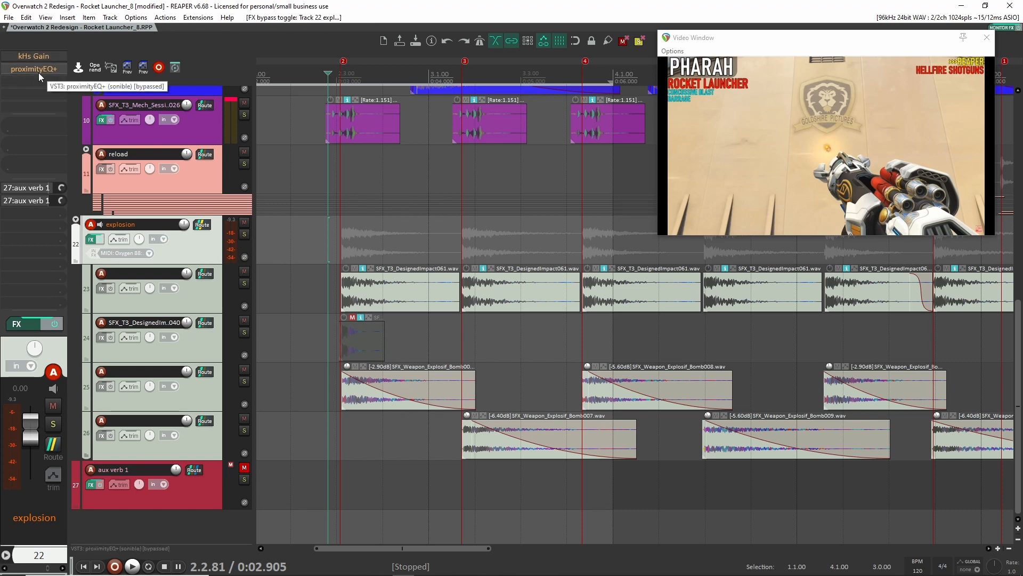
# Solo track 23, play its designed impact sounds from just before the first explosion, and unsolo the track.
pyautogui.click(210, 300)
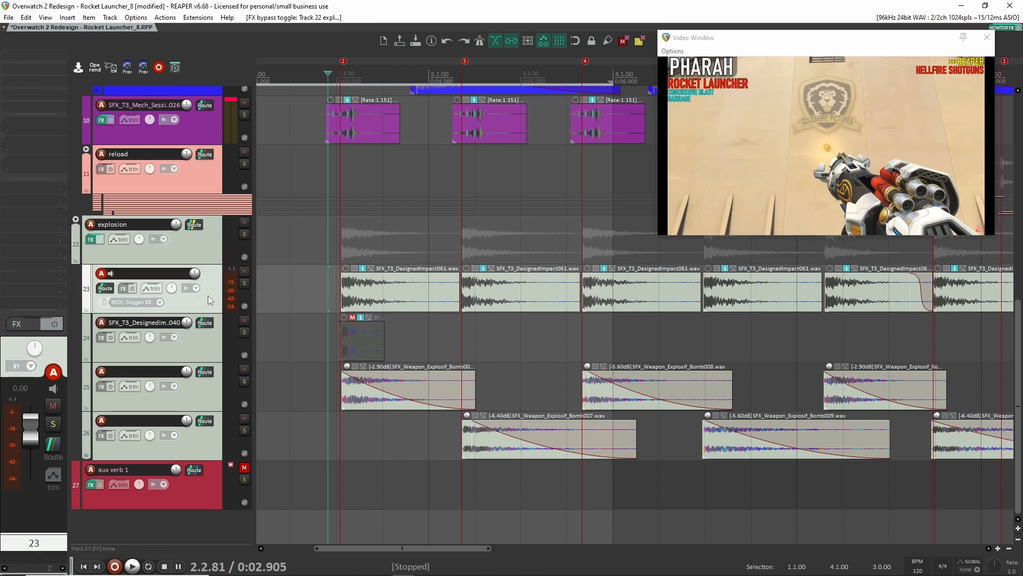
pyautogui.click(244, 283)
pyautogui.press('space')
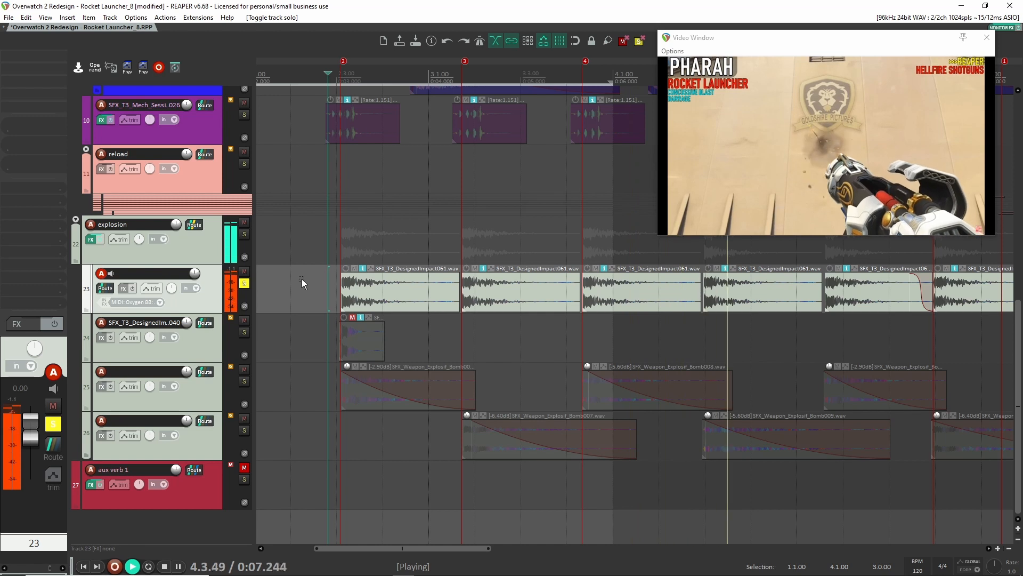
pyautogui.press('space')
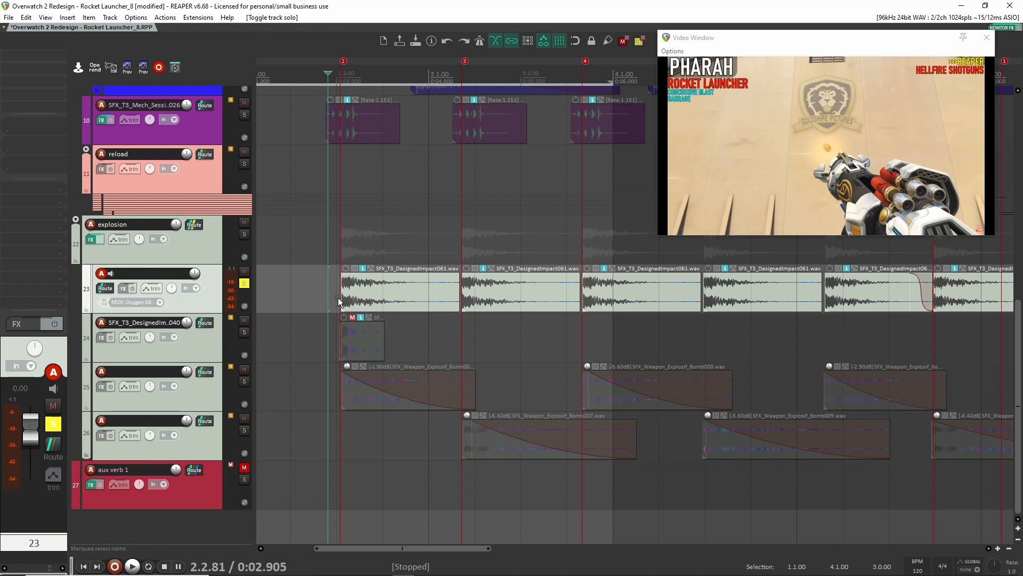
pyautogui.moveTo(321, 292)
pyautogui.mouseDown()
pyautogui.moveTo(802, 279)
pyautogui.moveTo(338, 278)
pyautogui.moveTo(323, 292)
pyautogui.mouseUp()
pyautogui.click(245, 283)
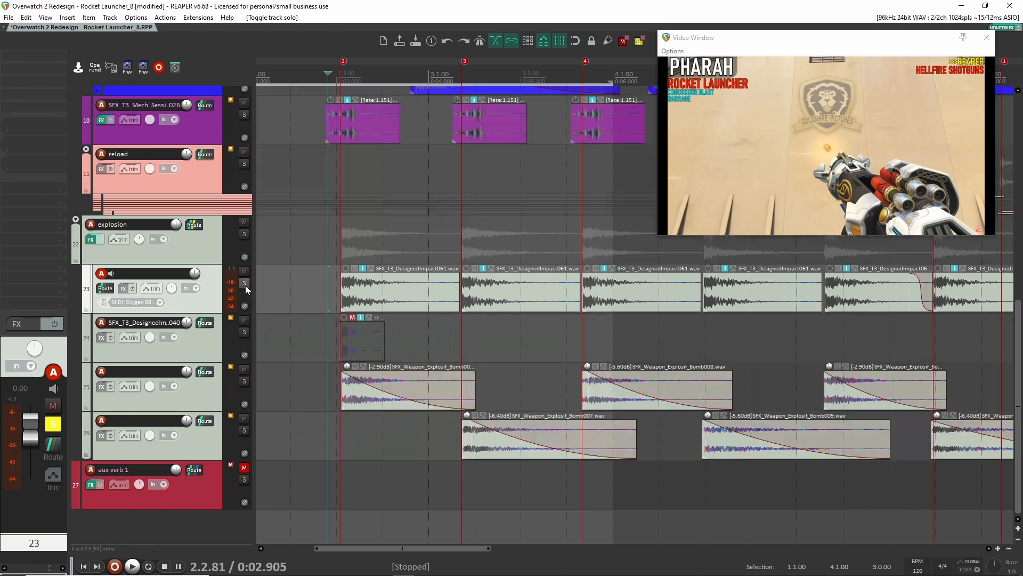
# Solo track 25 and play its bomb explosion items, skipping ahead to just before the last one, and stop playback.
pyautogui.hscroll(3, 610, 356)
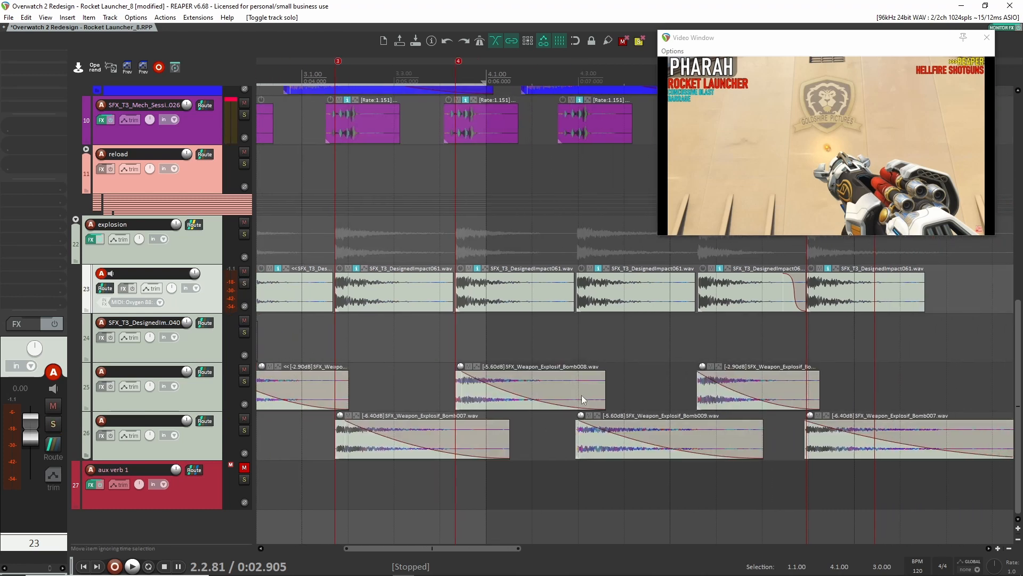
pyautogui.hscroll(1, 584, 399)
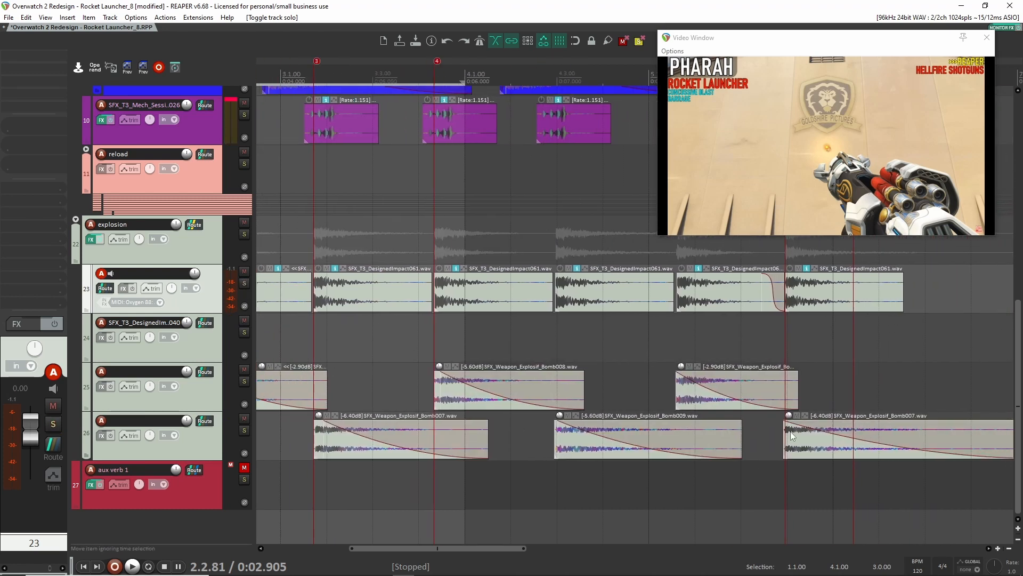
pyautogui.hscroll(-6, 792, 435)
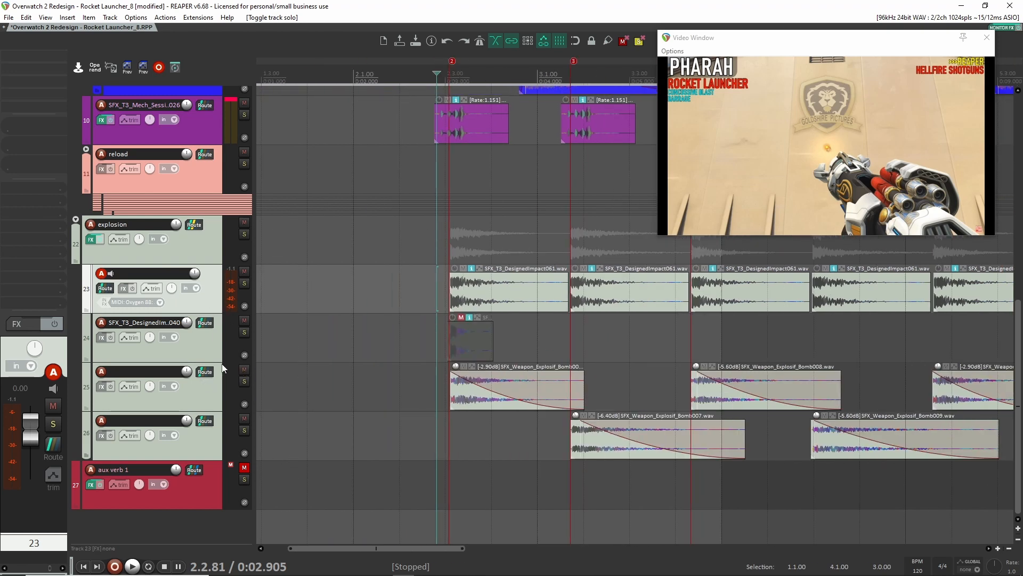
pyautogui.click(212, 404)
pyautogui.press('F6')
pyautogui.press('space')
pyautogui.hscroll(3, 533, 326)
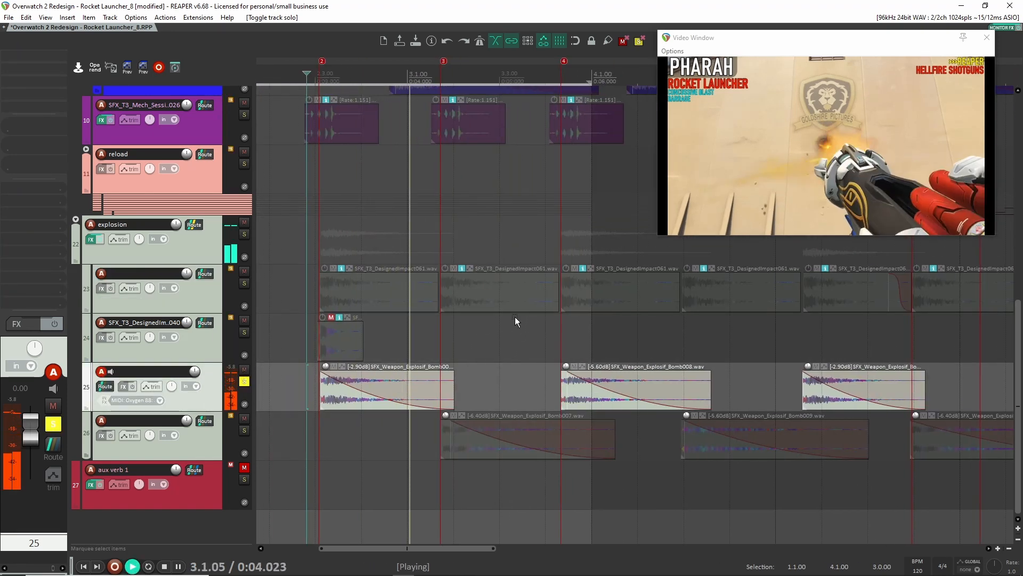
pyautogui.click(785, 344)
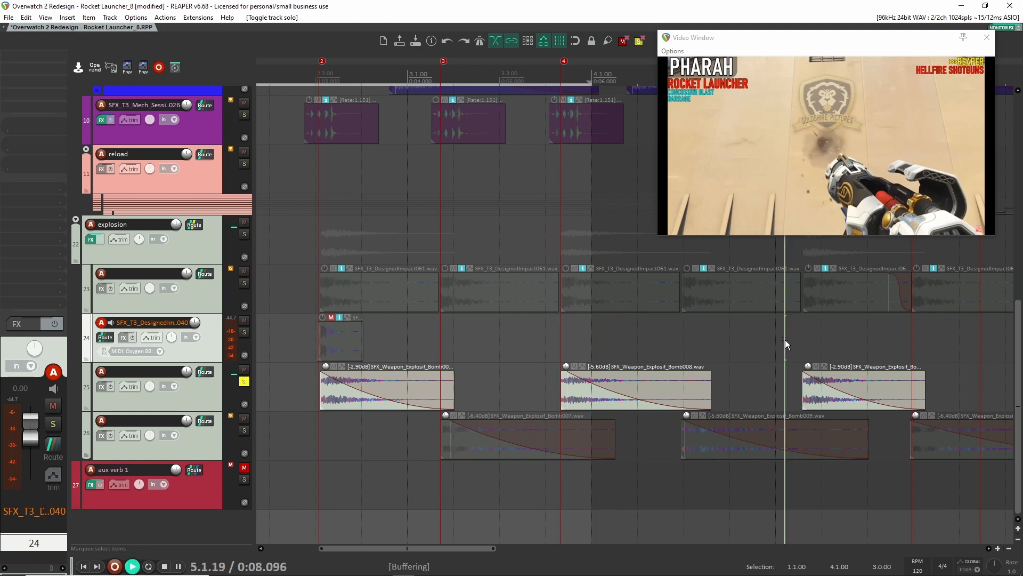
pyautogui.press('space')
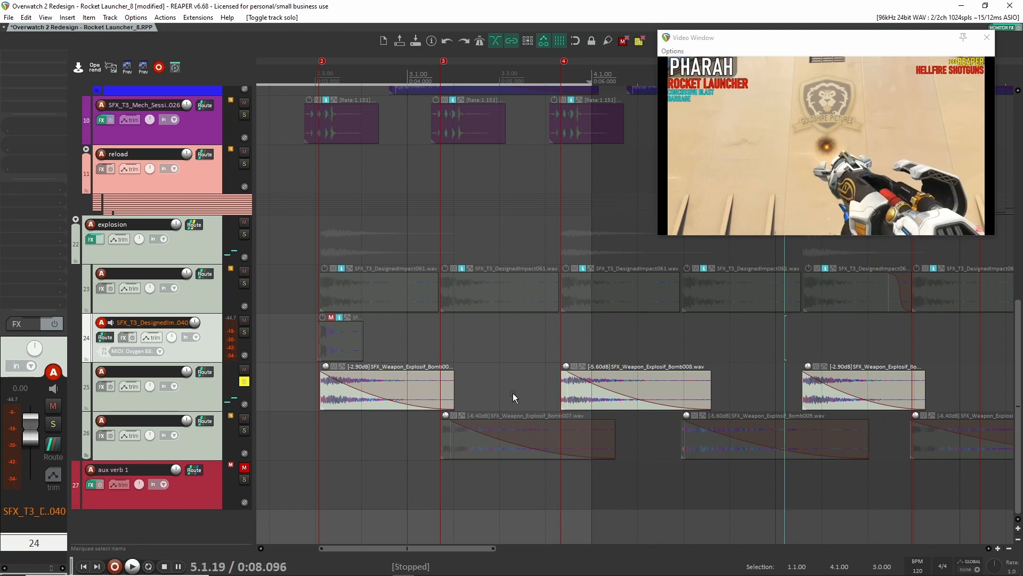
# Unsolo track 25 and solo track 26, the second bomb explosion layer.
pyautogui.hscroll(3, 586, 368)
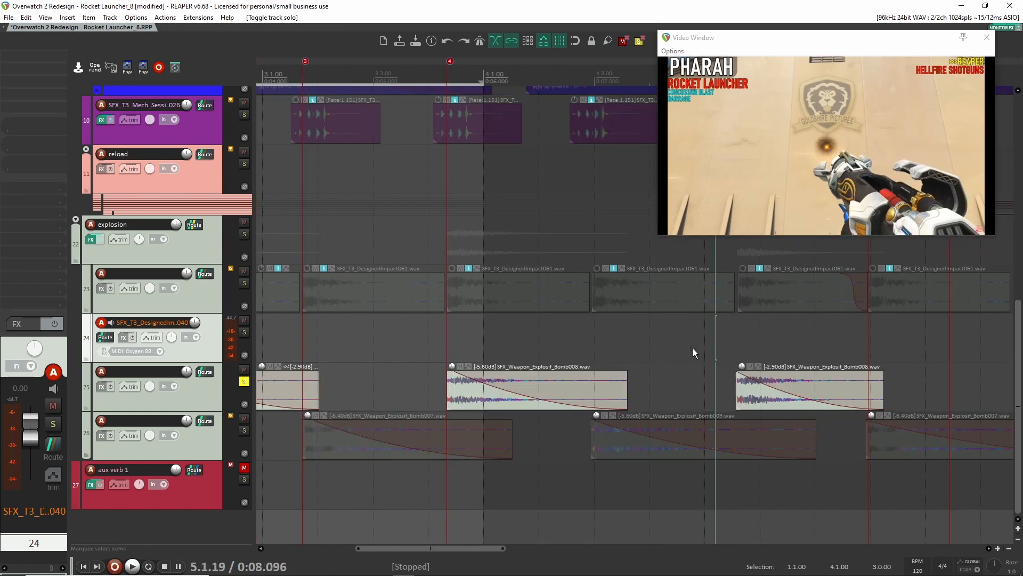
pyautogui.scroll(-3, 650, 353)
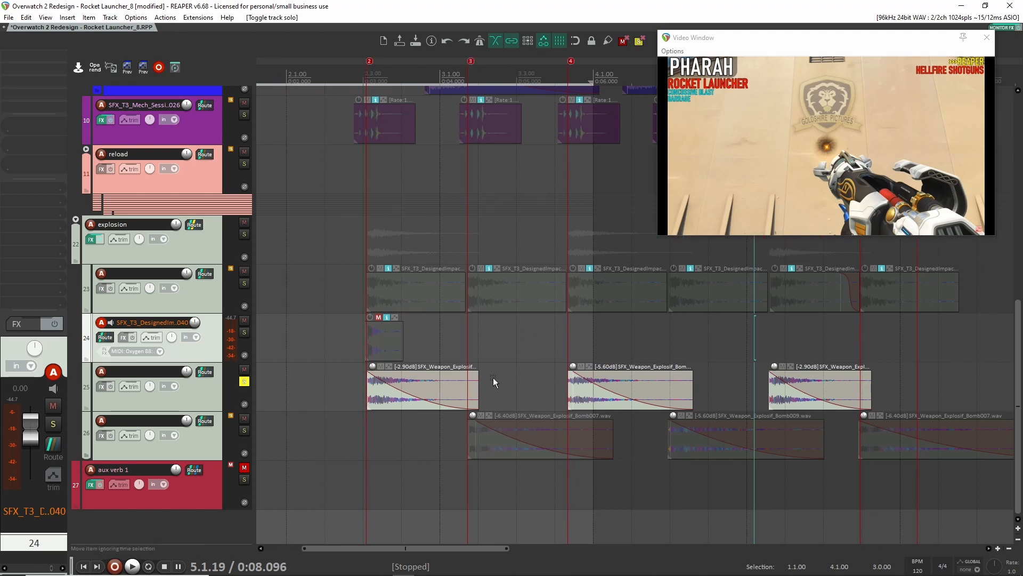
pyautogui.click(249, 388)
pyautogui.click(248, 384)
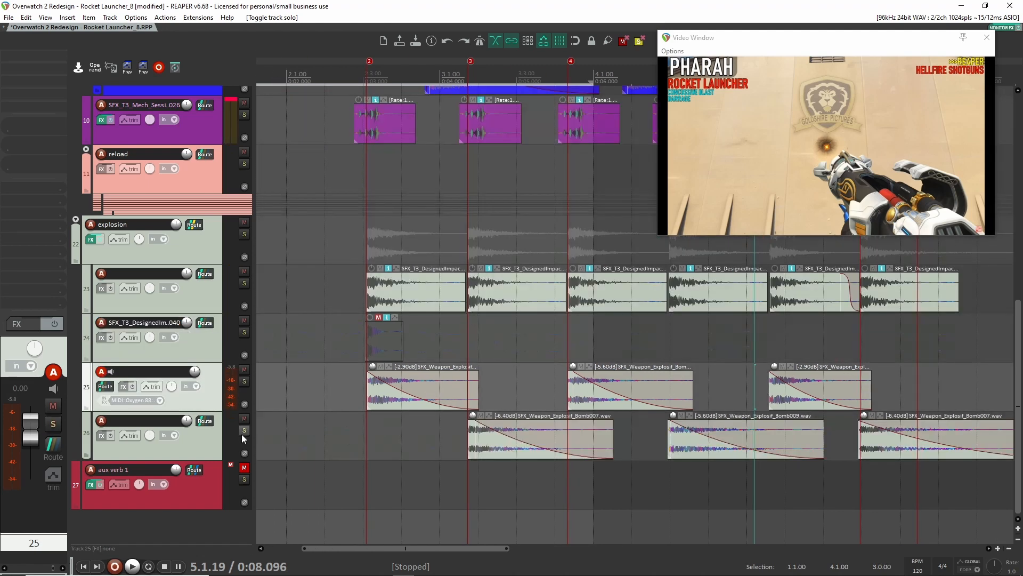
pyautogui.click(243, 431)
pyautogui.scroll(3, 478, 446)
pyautogui.moveTo(711, 456); pyautogui.dragTo(680, 426)
pyautogui.scroll(-2, 504, 444)
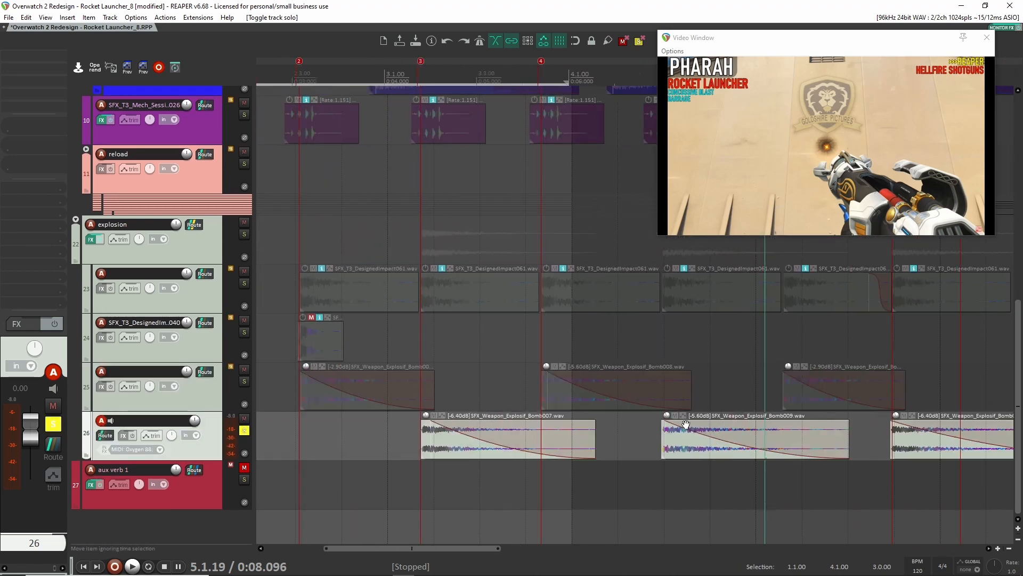
pyautogui.scroll(-2, 682, 425)
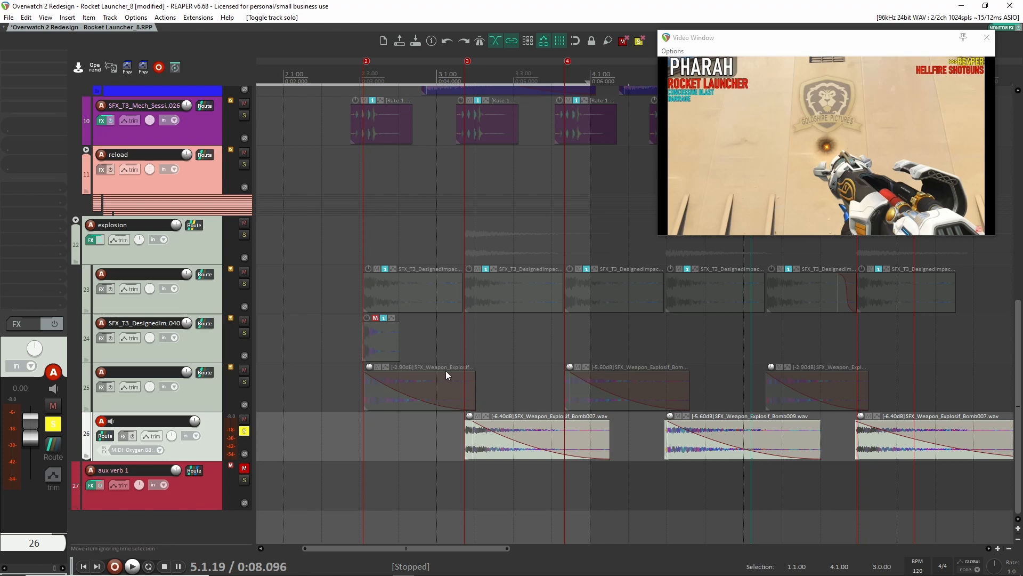
# Play the three bomb explosion items on track 26, jumping to just before each one.
pyautogui.click(451, 440)
pyautogui.press('space')
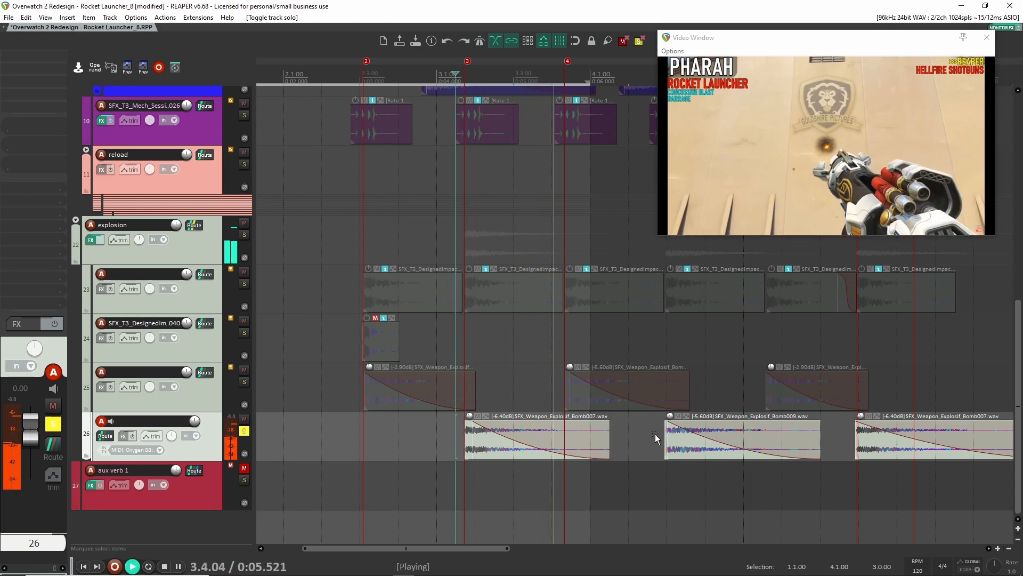
pyautogui.click(655, 434)
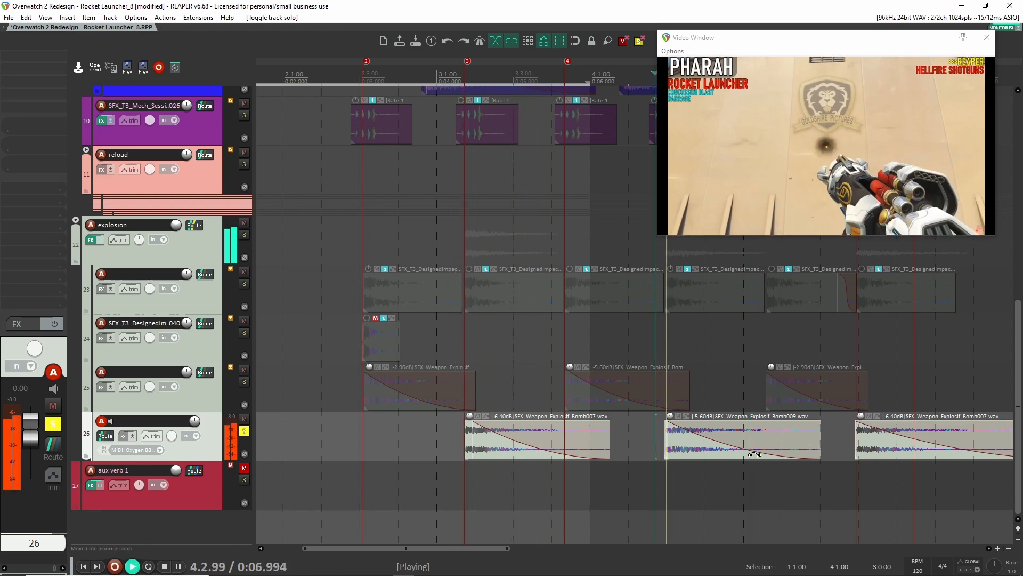
pyautogui.click(849, 437)
pyautogui.press('space')
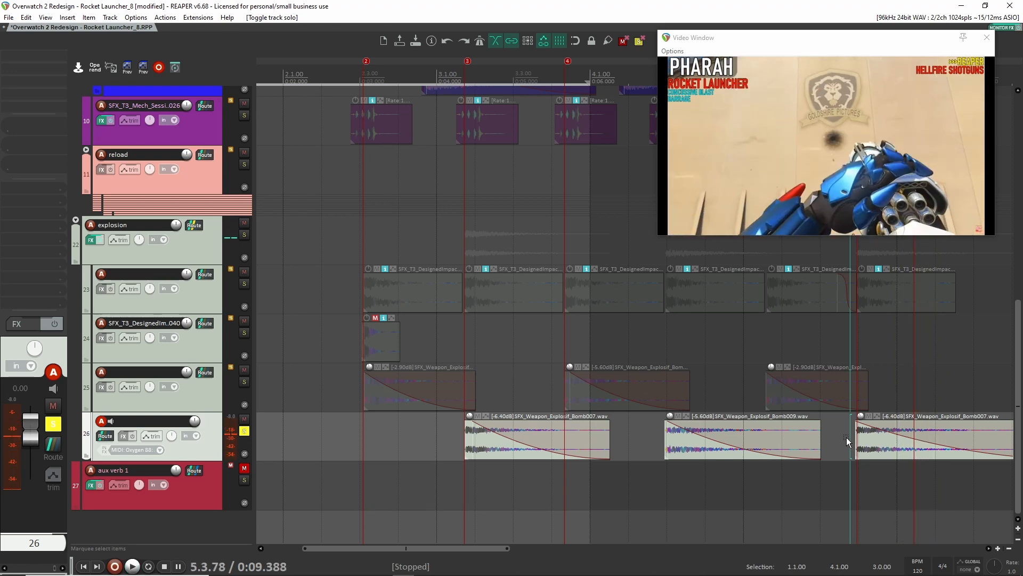
# Solo track 25 along with track 26 and play both bomb layers together from just before the first explosion.
pyautogui.click(244, 381)
pyautogui.click(354, 384)
pyautogui.press('space')
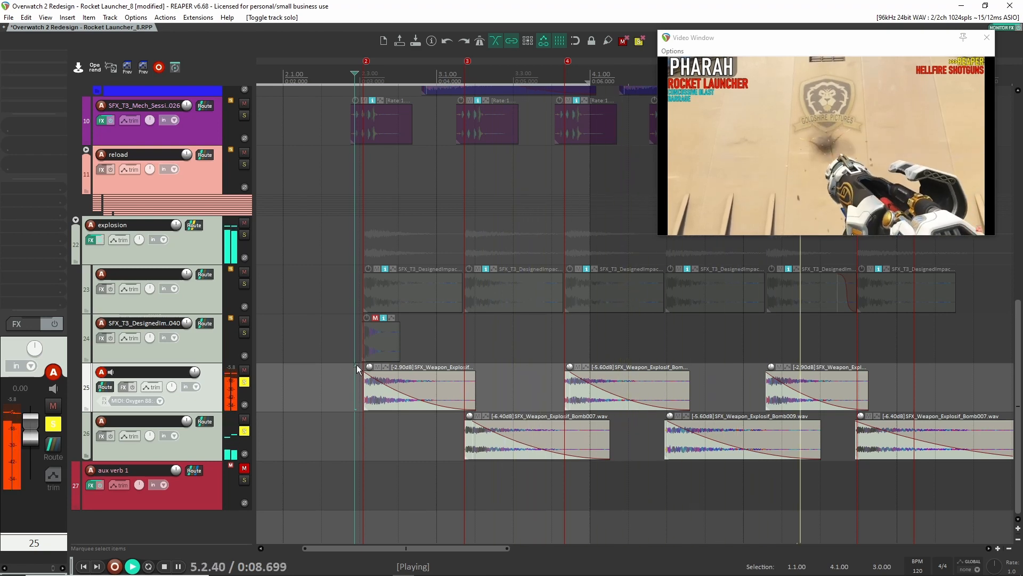
pyautogui.press('space')
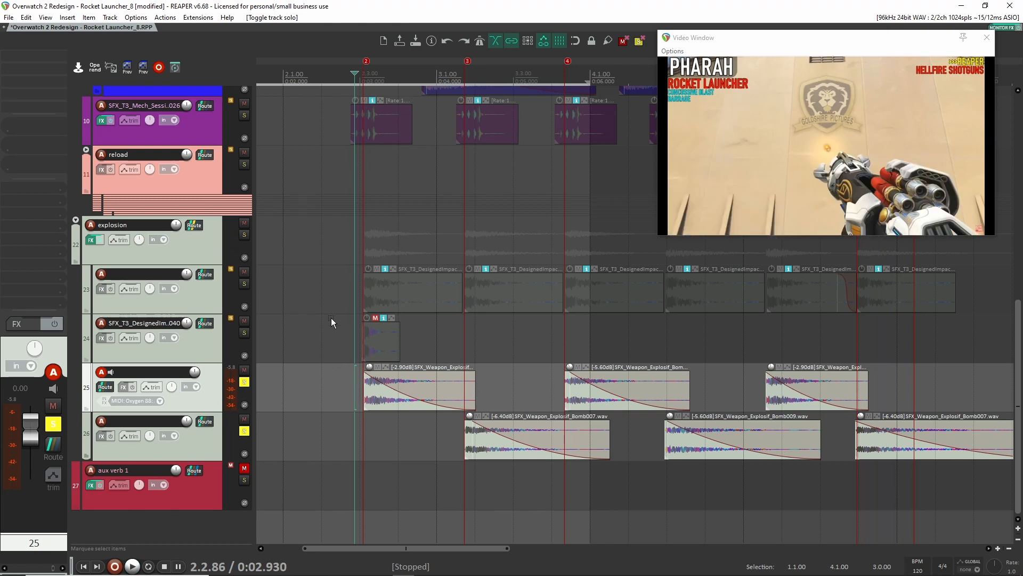
# Add track 23 to the soloed bomb tracks and play all three layers from just before the first explosion.
pyautogui.click(244, 283)
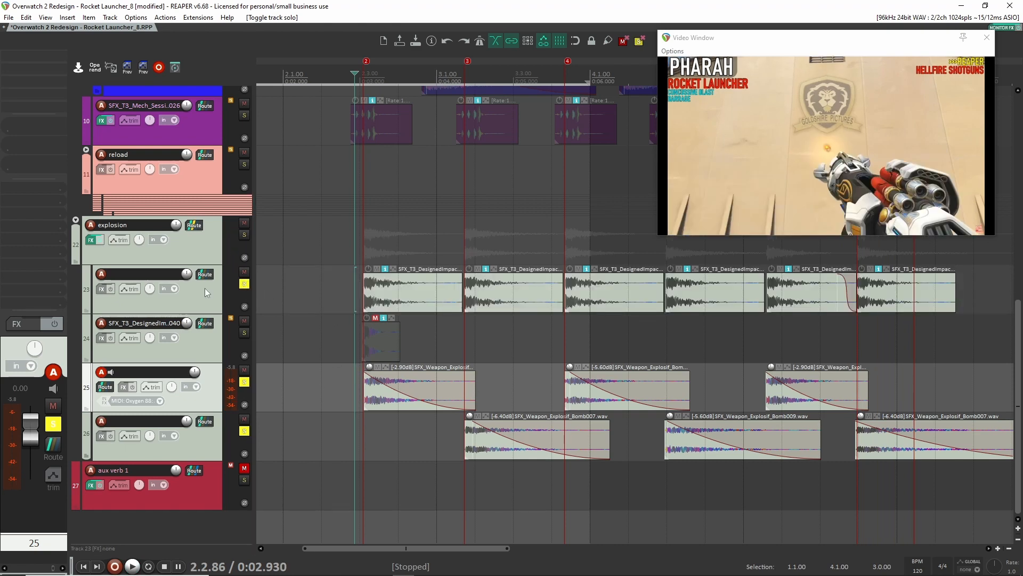
pyautogui.click(335, 281)
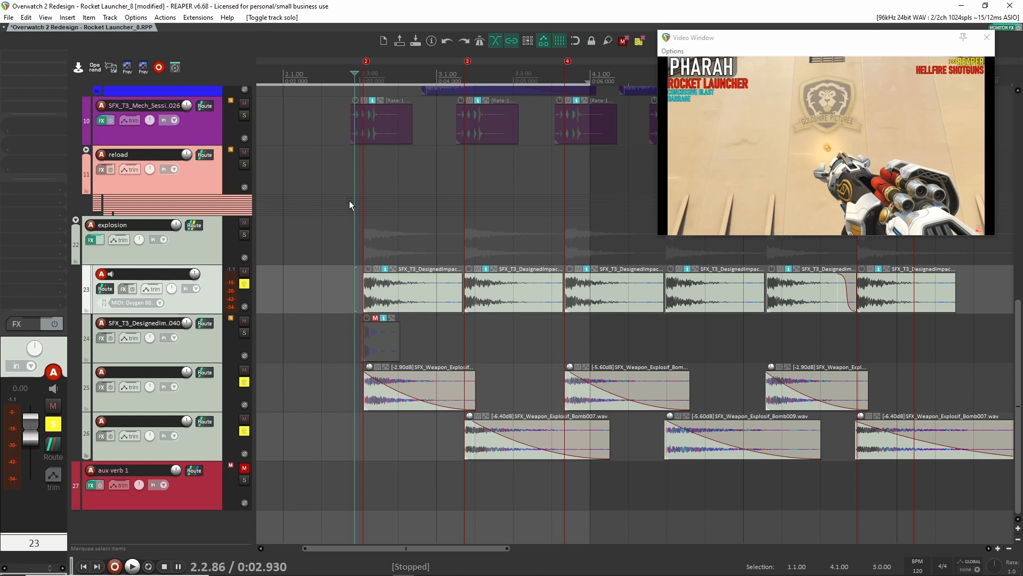
pyautogui.click(348, 278)
pyautogui.click(361, 275)
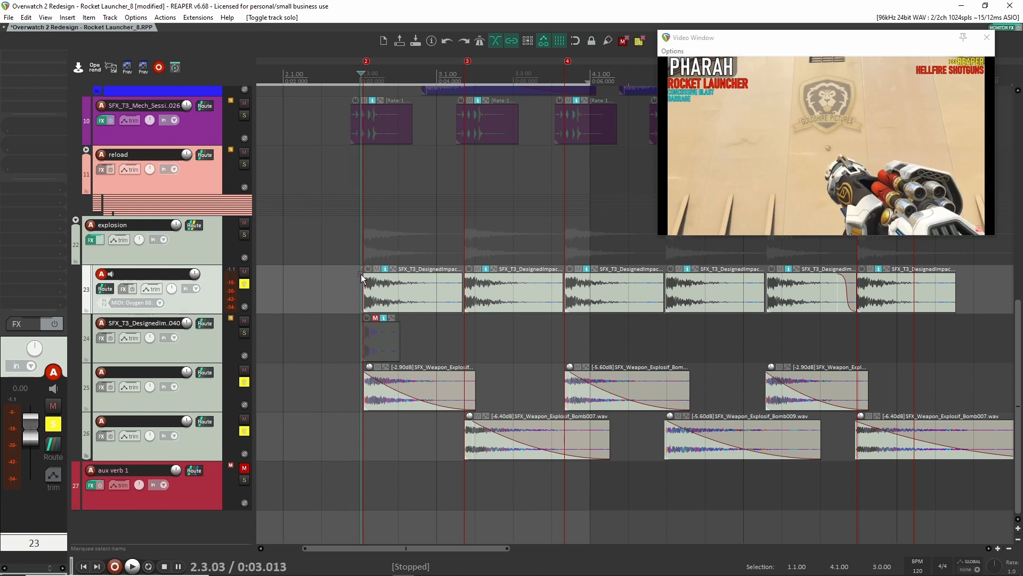
pyautogui.press('space')
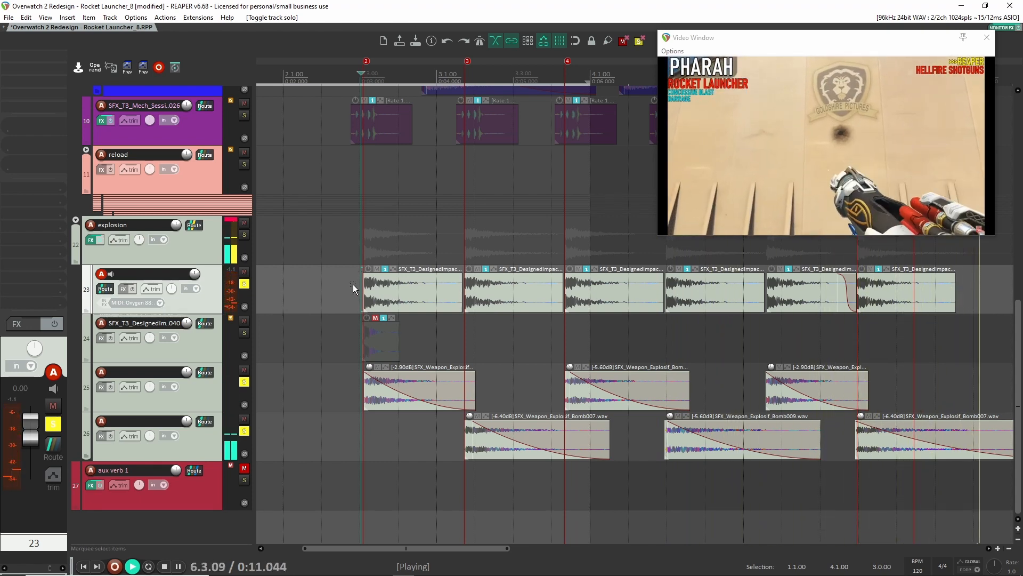
pyautogui.press('space')
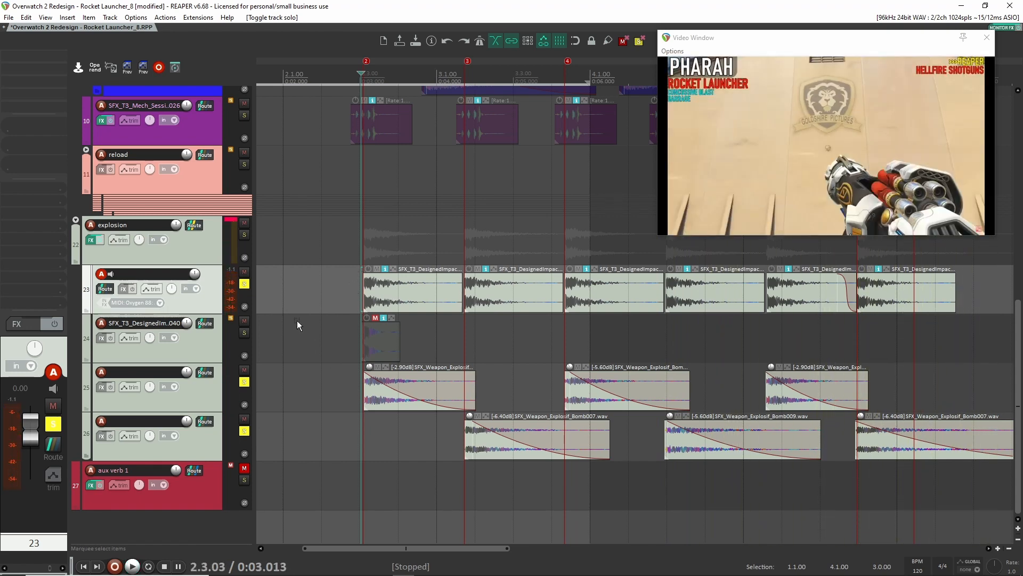
# Unsolo tracks 23, 25 and 26.
pyautogui.click(244, 285)
pyautogui.click(244, 382)
pyautogui.click(244, 430)
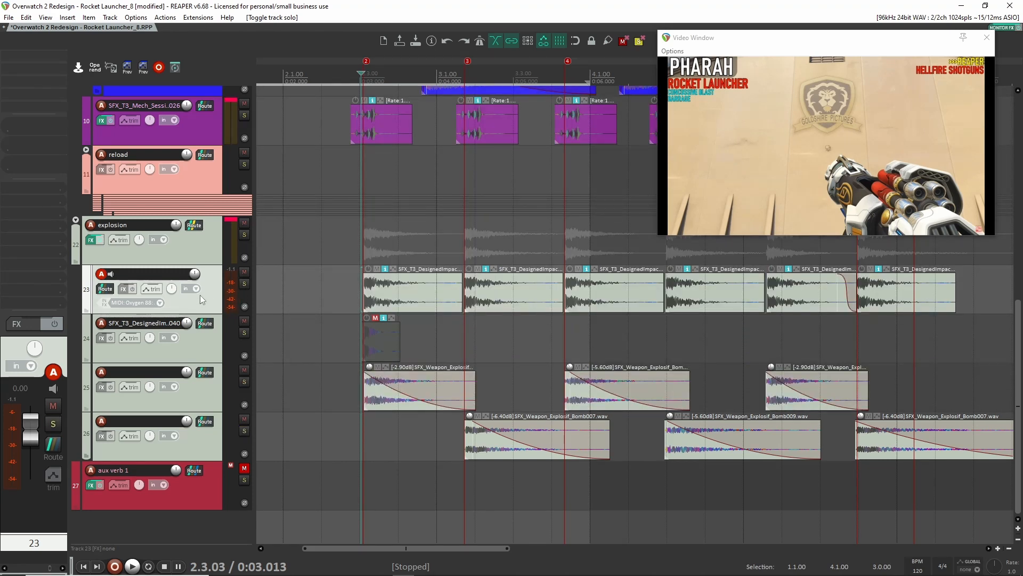
# Examine how the impact items on track 23 line up with the bomb items on tracks 25 and 26.
pyautogui.click(409, 294)
pyautogui.click(350, 290)
pyautogui.click(404, 297)
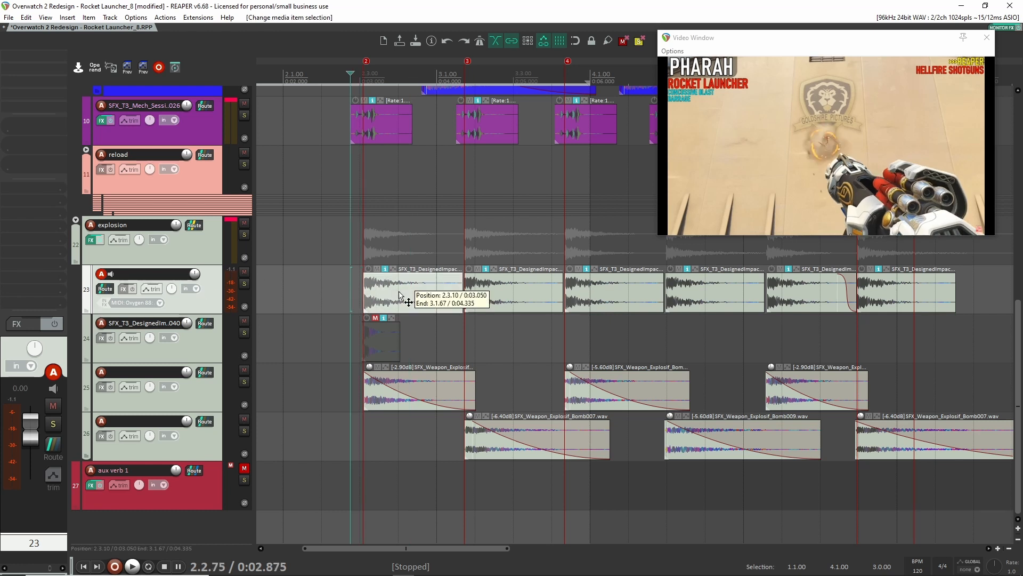
pyautogui.click(354, 291)
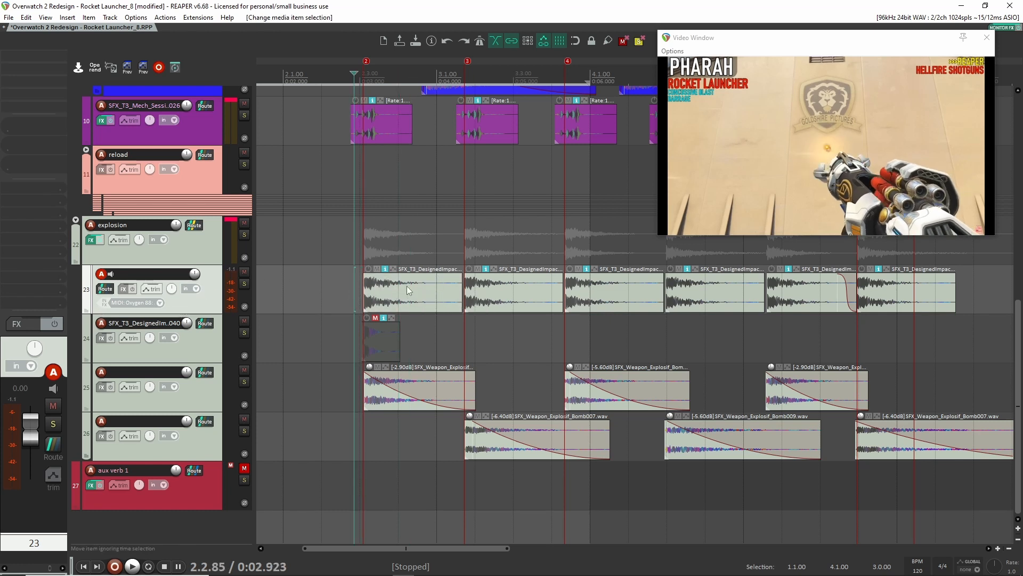
pyautogui.hscroll(2, 480, 369)
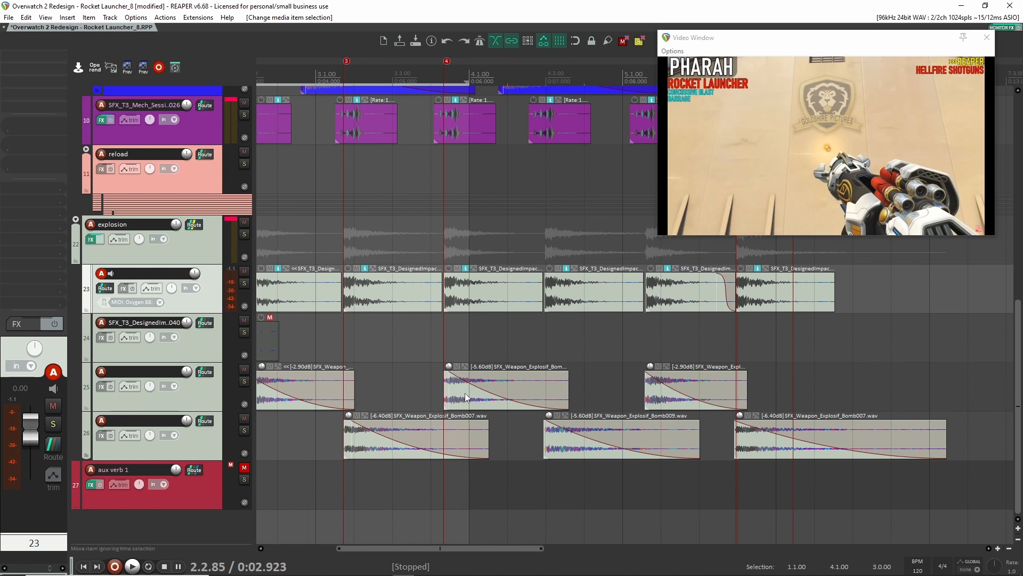
pyautogui.hscroll(-3, 367, 390)
pyautogui.click(413, 388)
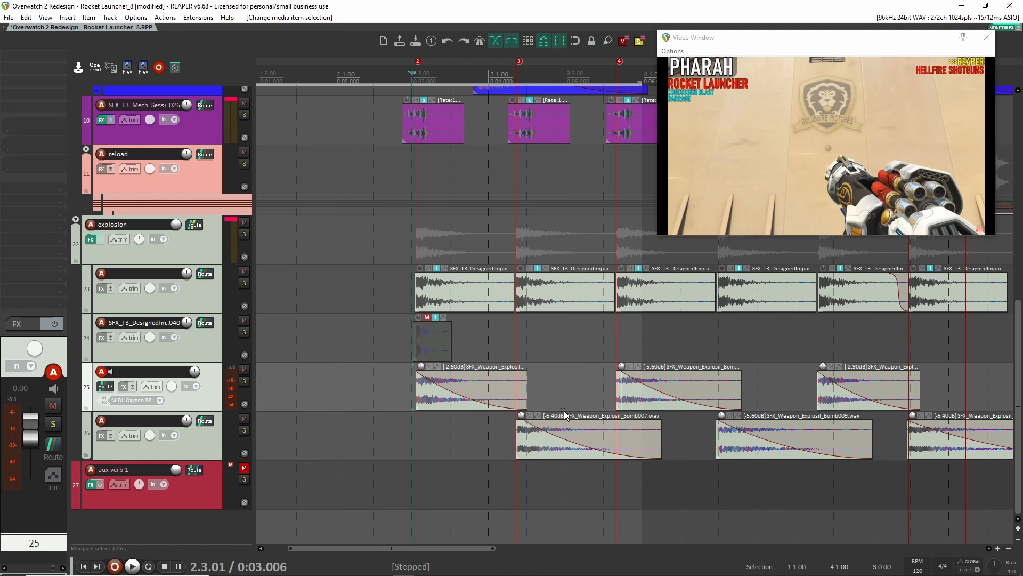
pyautogui.hscroll(4, 558, 401)
pyautogui.scroll(-3, 558, 402)
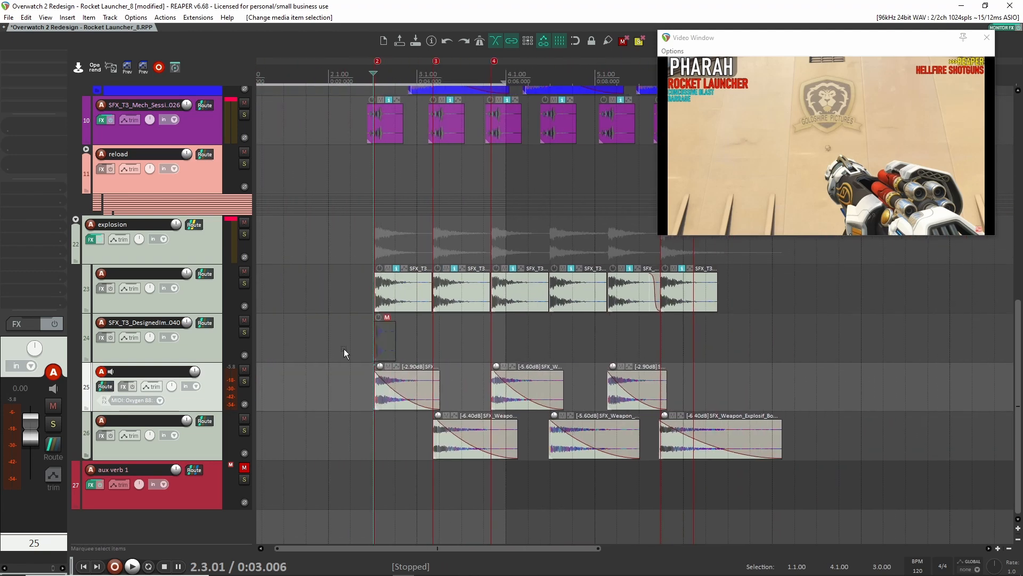
# Re-enable kHs Gain on the explosion folder track, opening its window briefly and closing it again.
pyautogui.click(213, 251)
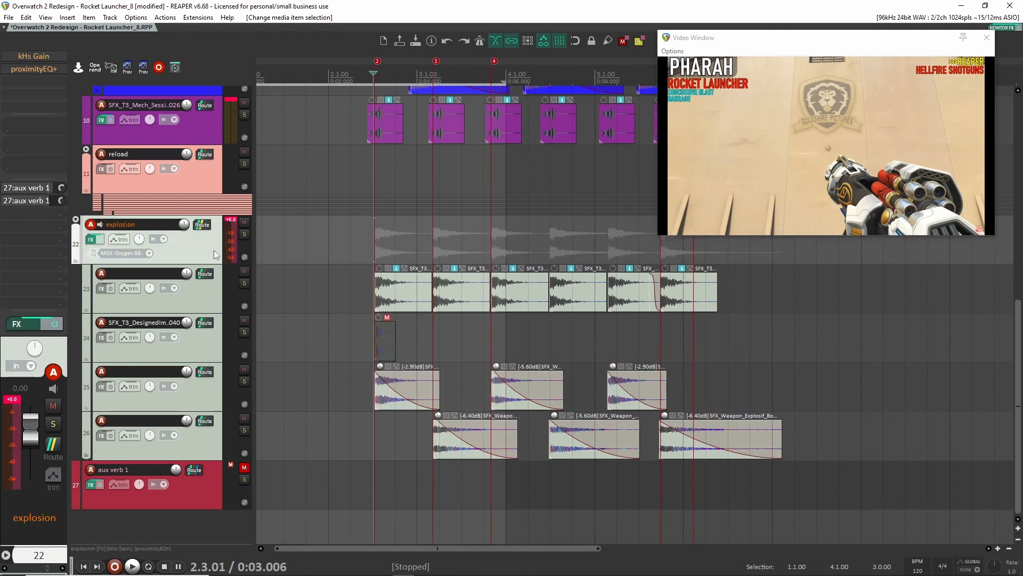
pyautogui.keyDown('shift'); pyautogui.click(32, 56); pyautogui.keyUp('shift')
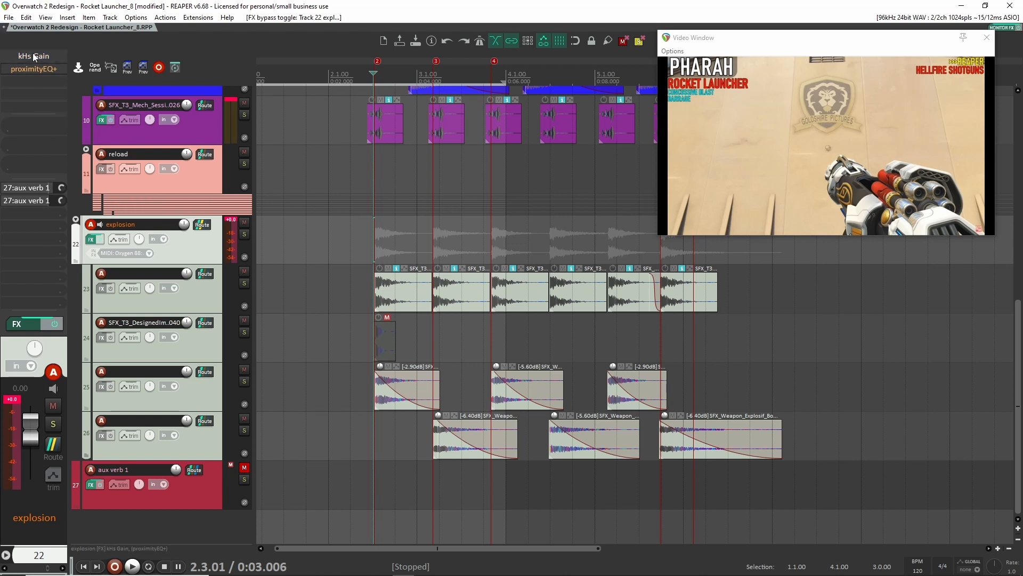
pyautogui.click(32, 56)
pyautogui.click(130, 35)
pyautogui.scroll(4, 396, 243)
pyautogui.scroll(-3, 73, 127)
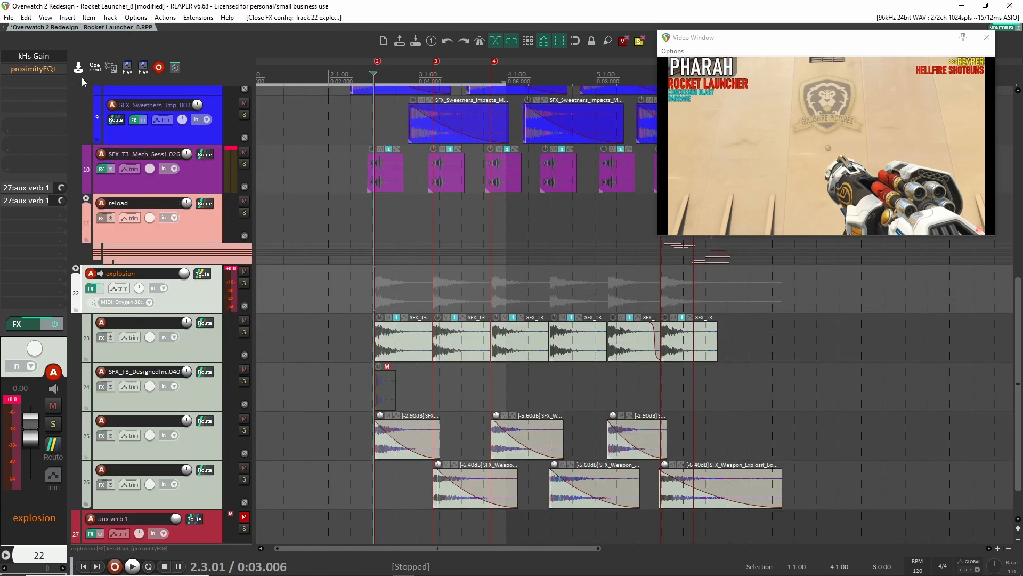
# Re-enable proximityEQ+ on the explosion folder track and open its window clear of the explosion items.
pyautogui.keyDown('shift'); pyautogui.click(45, 71); pyautogui.keyUp('shift')
pyautogui.click(35, 73)
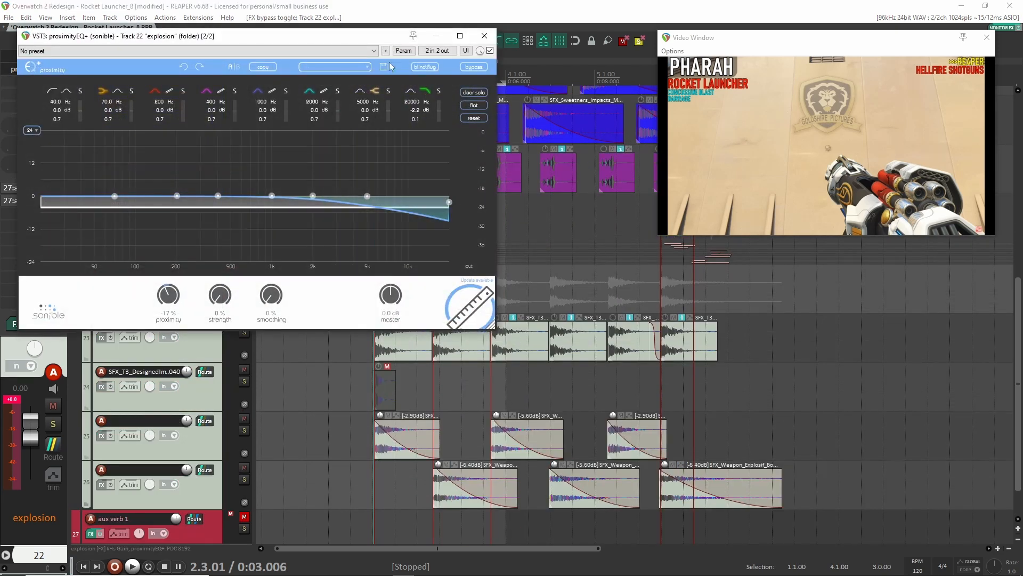
pyautogui.moveTo(360, 32); pyautogui.dragTo(471, 73)
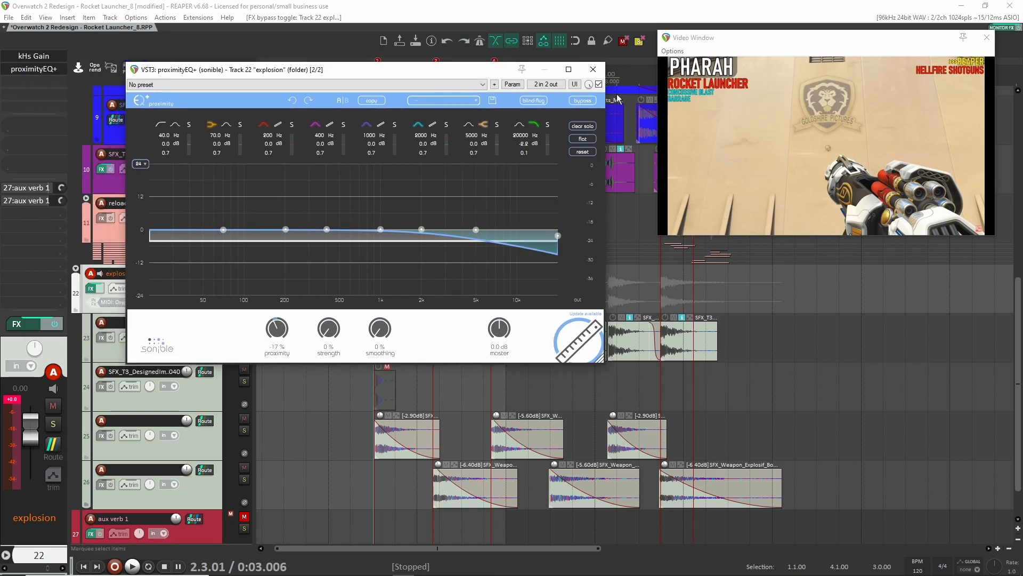
pyautogui.moveTo(493, 70); pyautogui.dragTo(387, 41)
# Play the soloed explosion folder and compare its sound with proximityEQ+ bypassed and enabled.
pyautogui.press('space')
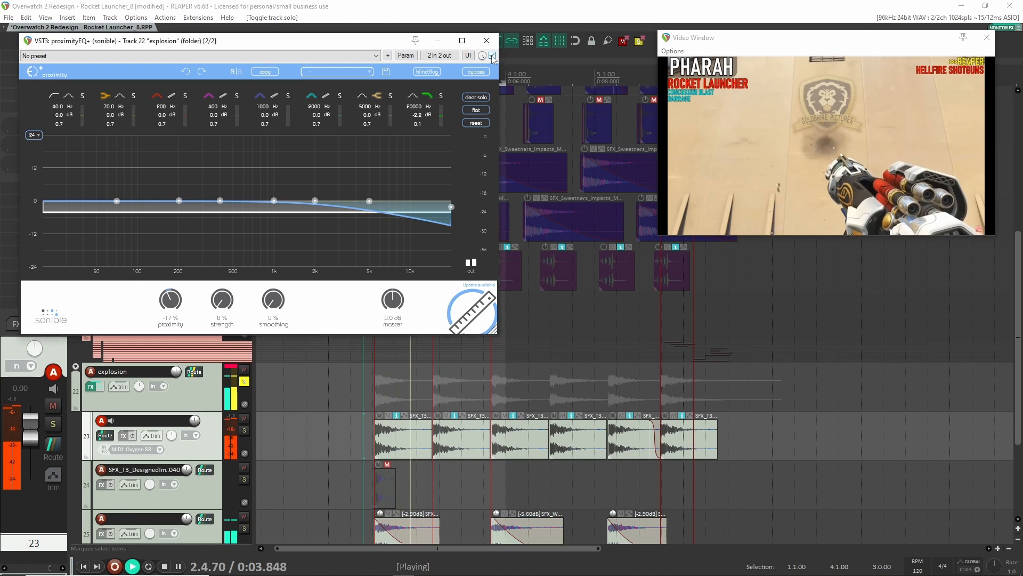
pyautogui.click(492, 56)
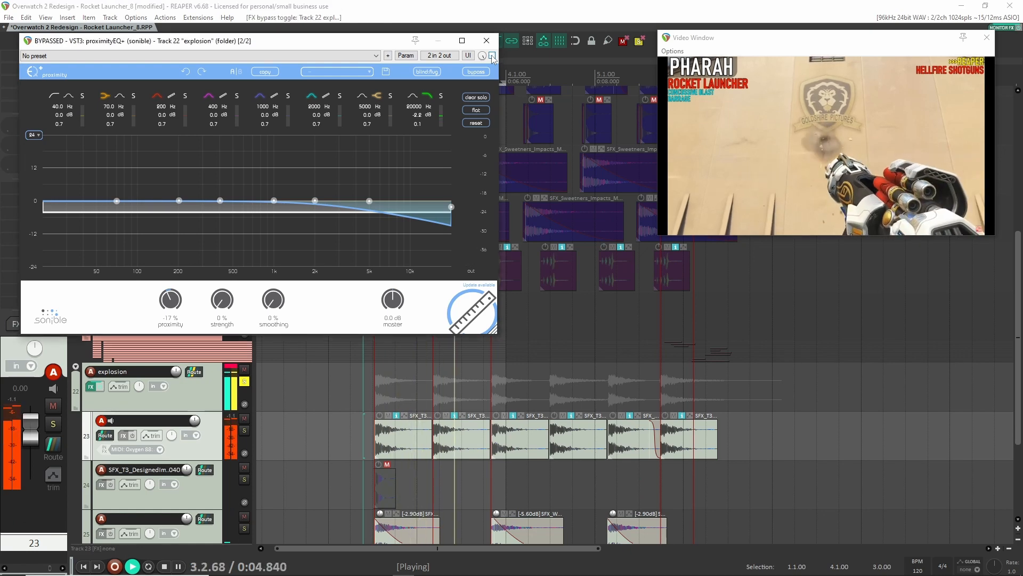
pyautogui.click(493, 56)
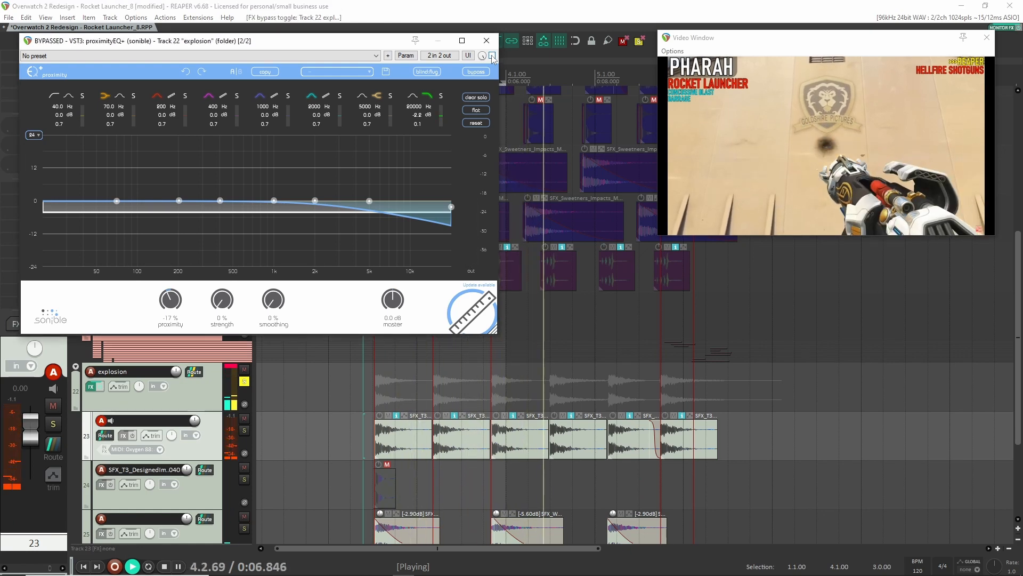
pyautogui.press('space')
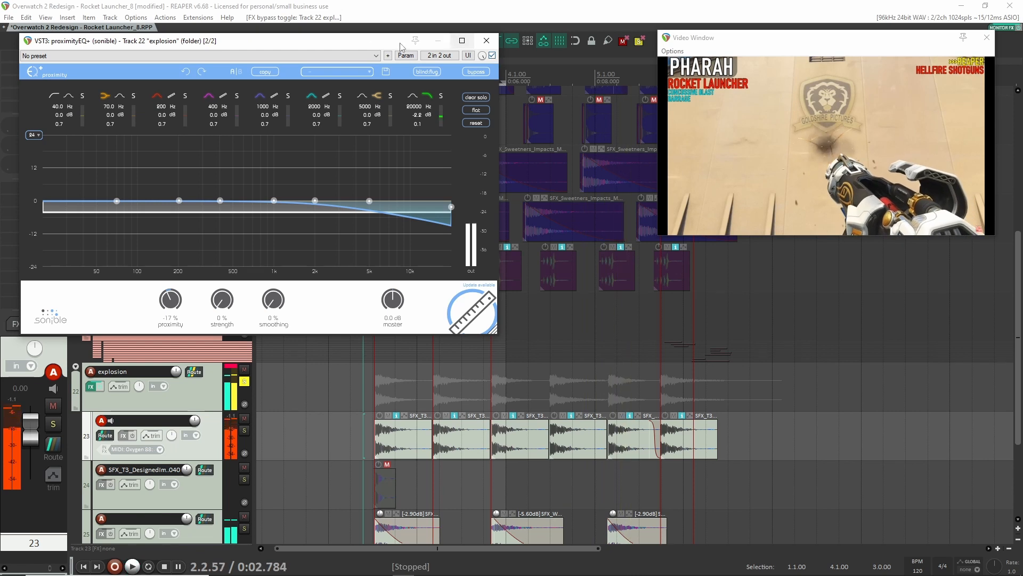
# Close the proximityEQ+ window and unsolo the explosion folder track.
pyautogui.moveTo(350, 42); pyautogui.dragTo(501, 138)
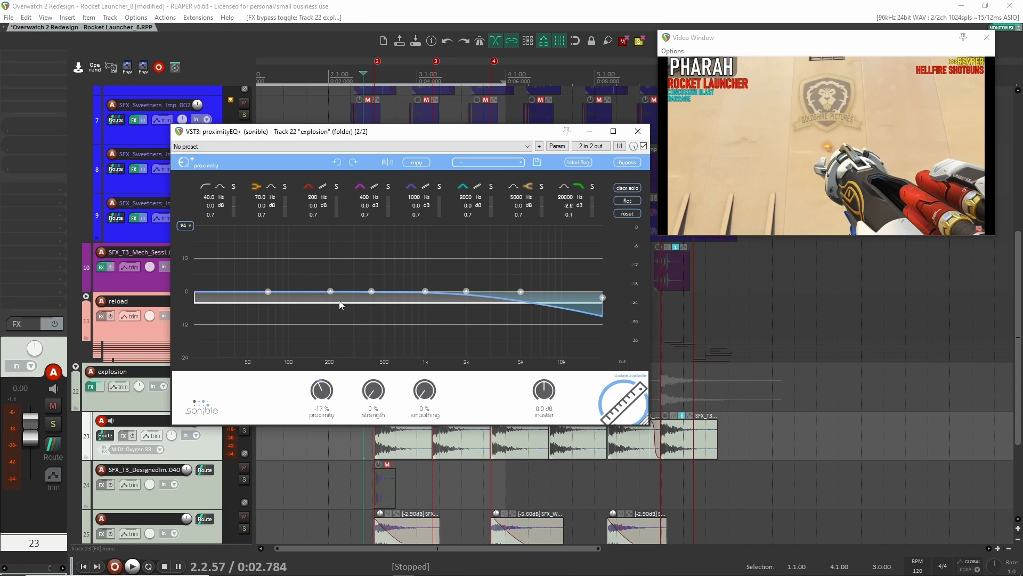
pyautogui.click(638, 132)
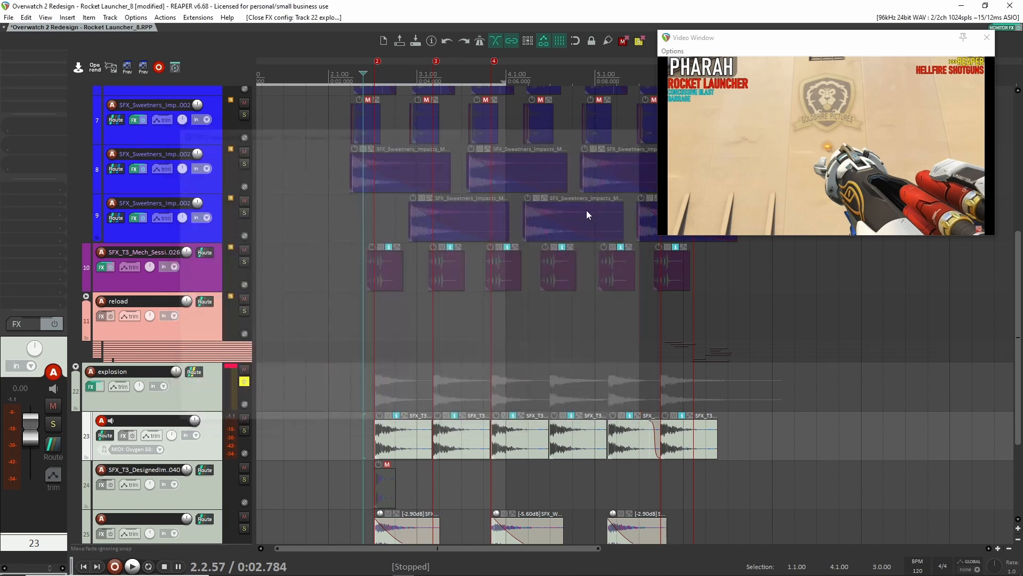
pyautogui.click(244, 382)
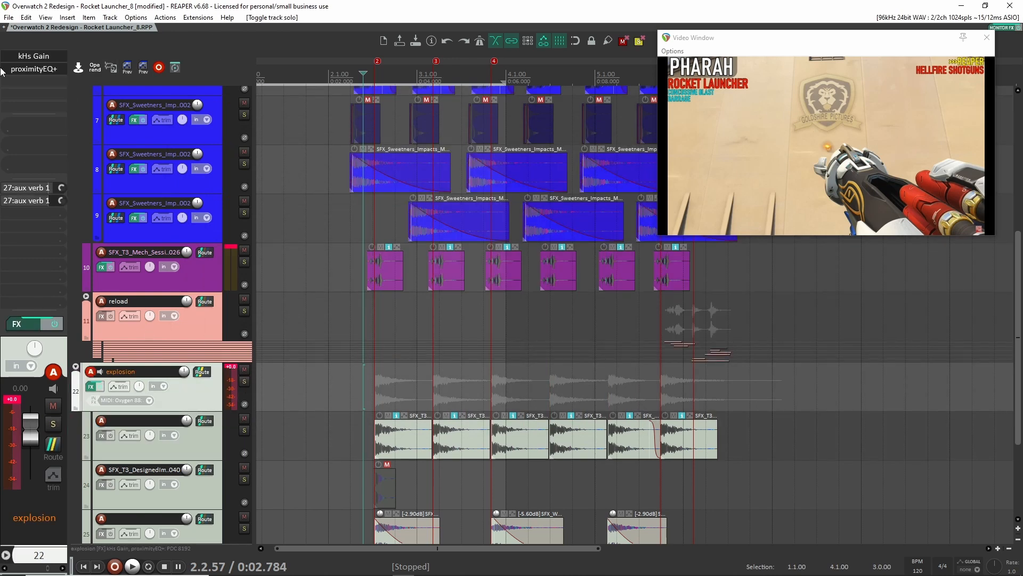
# Audition the shot and explosion folder tracks soloed together from just before the first shot, and clear their solos.
pyautogui.scroll(-3, 324, 327)
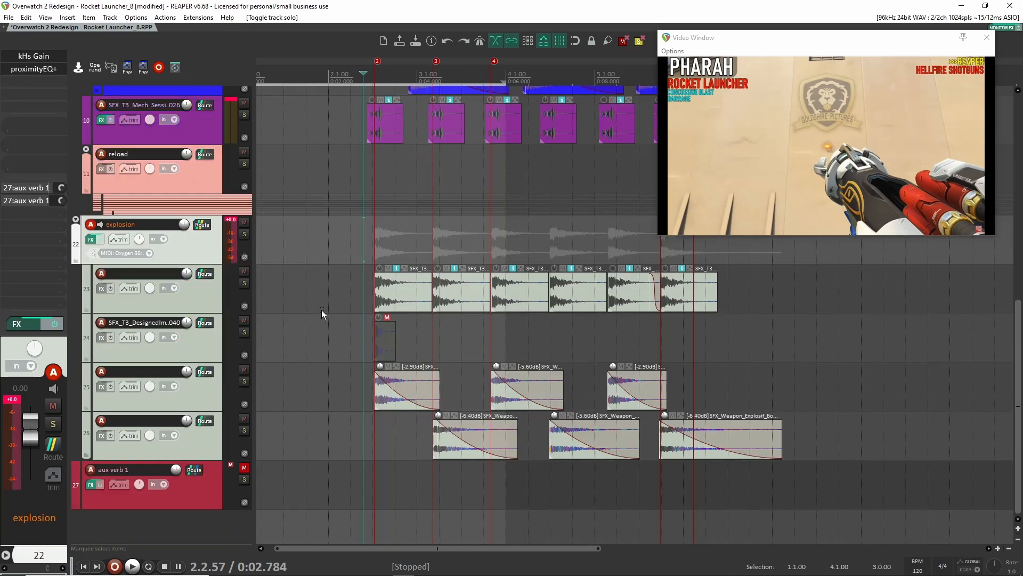
pyautogui.scroll(8, 312, 309)
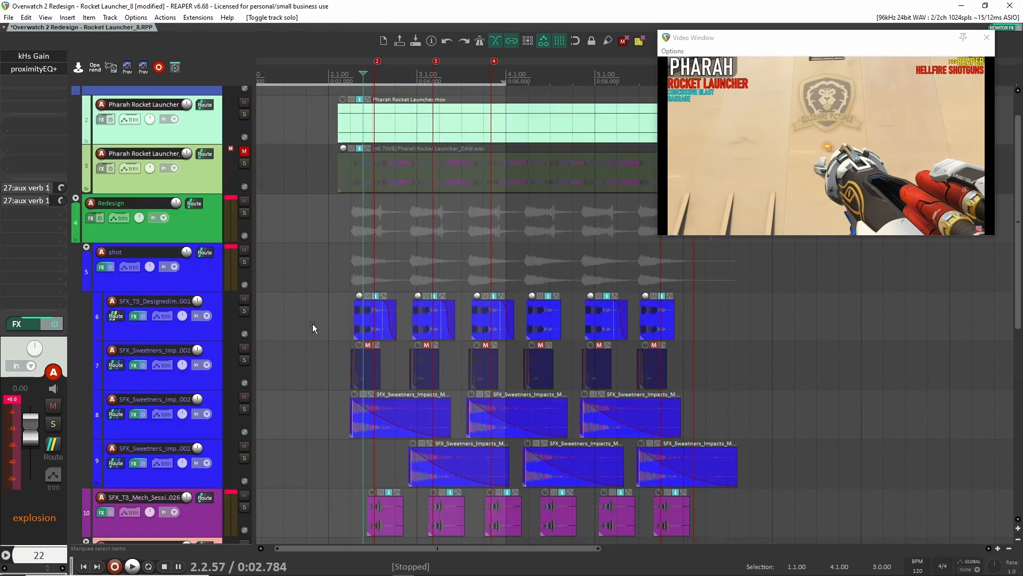
pyautogui.scroll(-4, 313, 324)
pyautogui.scroll(4, 308, 294)
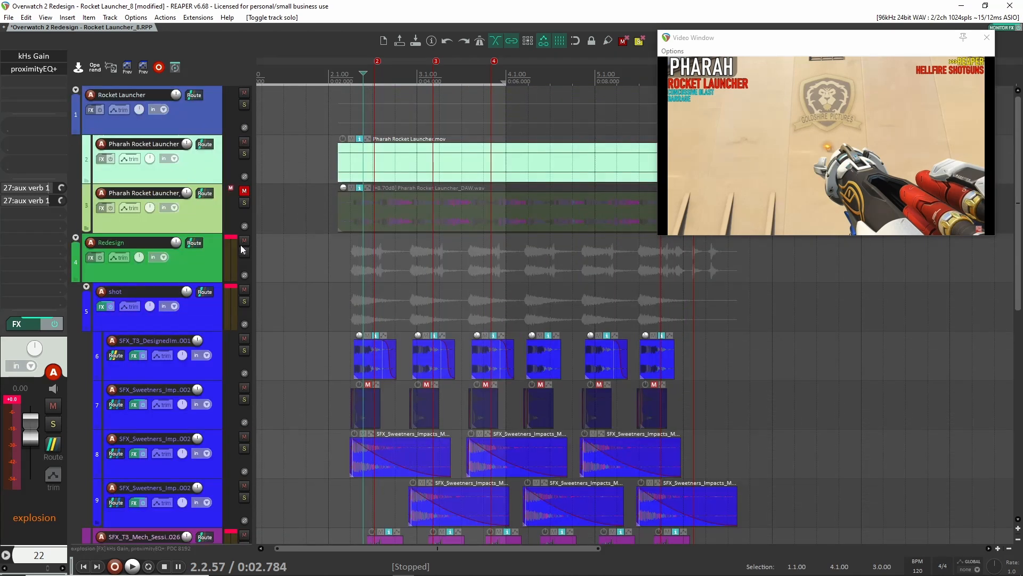
pyautogui.click(244, 300)
pyautogui.scroll(-5, 279, 341)
pyautogui.scroll(-5, 280, 341)
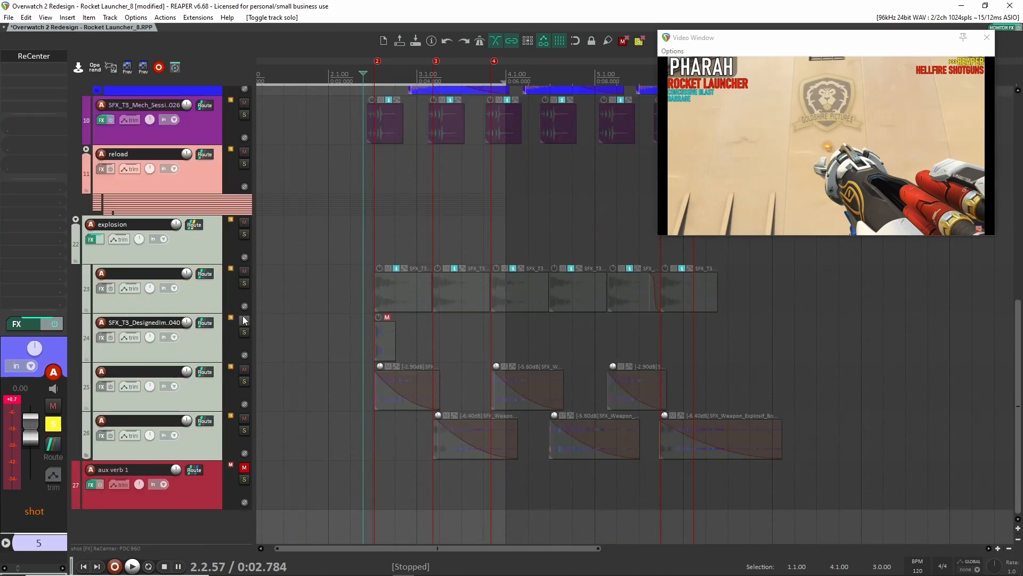
pyautogui.click(244, 234)
pyautogui.click(345, 245)
pyautogui.press('space')
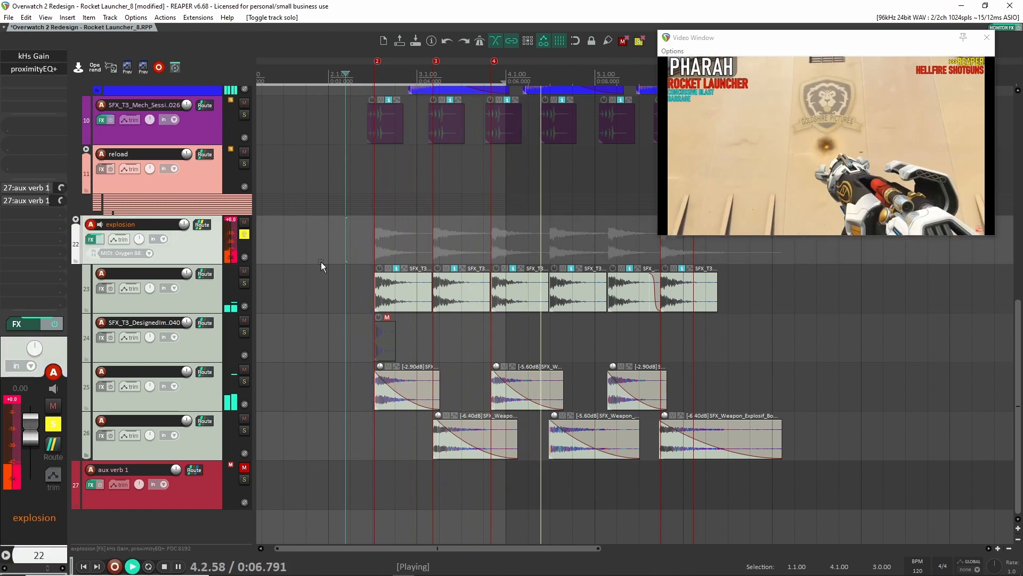
pyautogui.press('space')
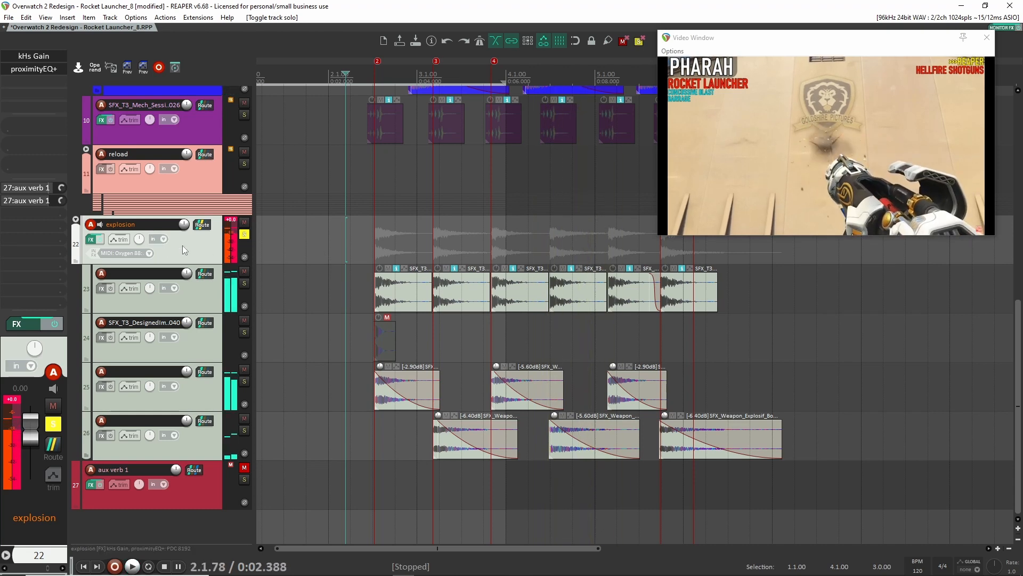
pyautogui.scroll(8, 328, 310)
pyautogui.click(243, 305)
# Collapse the explosion folder and expand the reload folder to show its layer tracks.
pyautogui.scroll(-8, 338, 350)
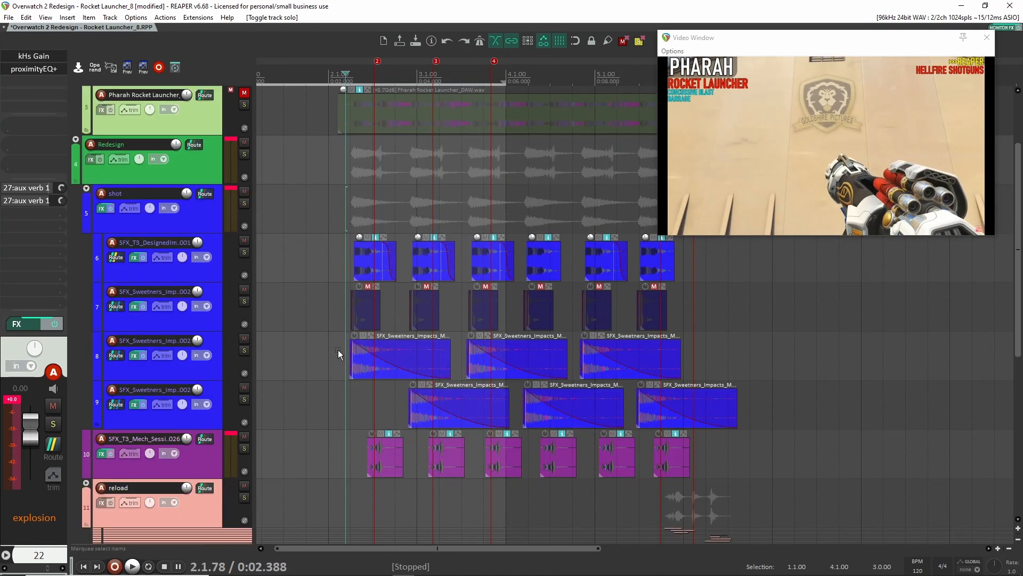
pyautogui.hscroll(4, 453, 320)
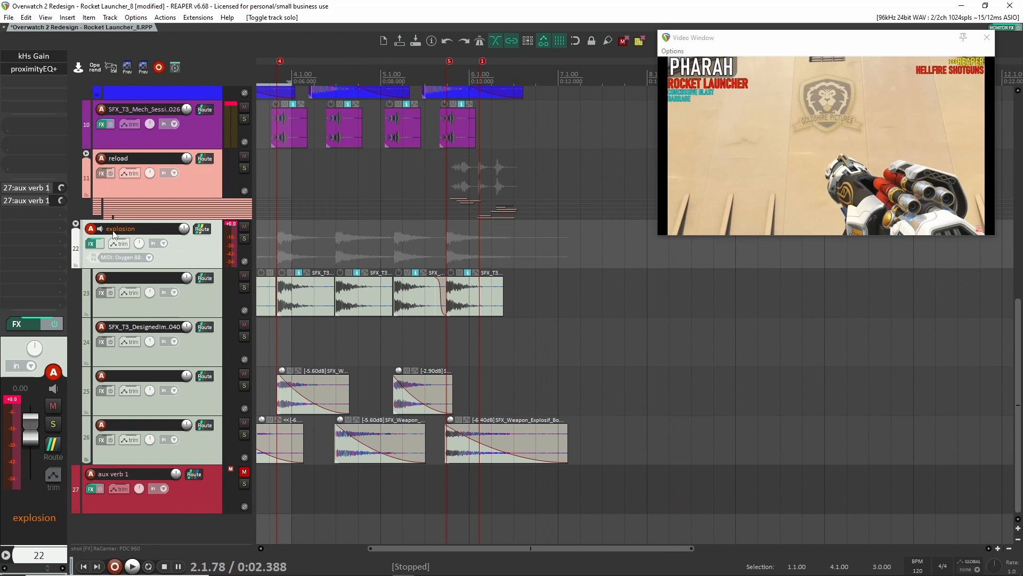
pyautogui.click(75, 223)
pyautogui.click(86, 154)
pyautogui.hscroll(3, 377, 229)
pyautogui.scroll(-1, 378, 228)
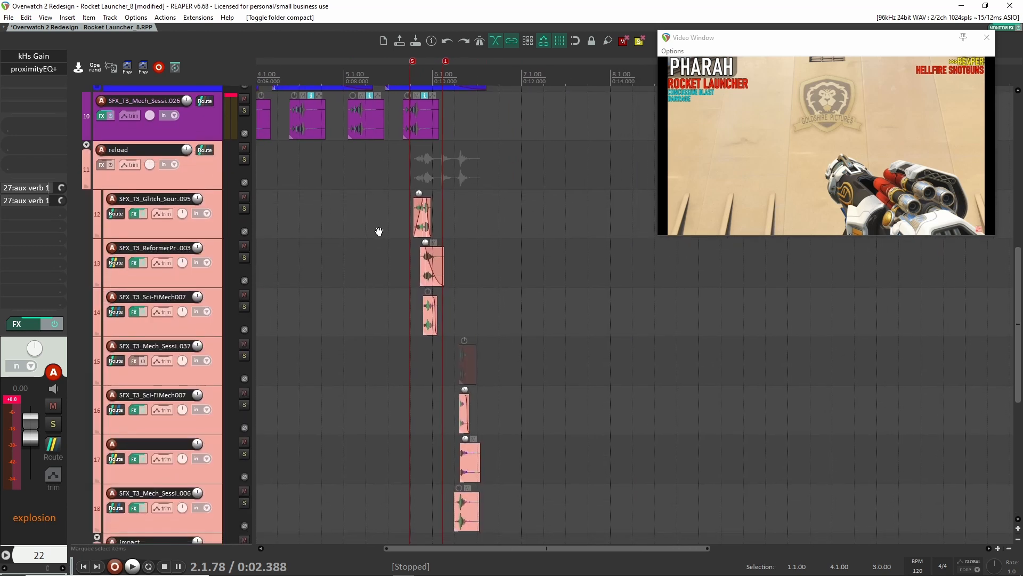
# Audition the soloed reload folder twice from just before its first item, and unsolo it.
pyautogui.click(245, 156)
pyautogui.click(363, 216)
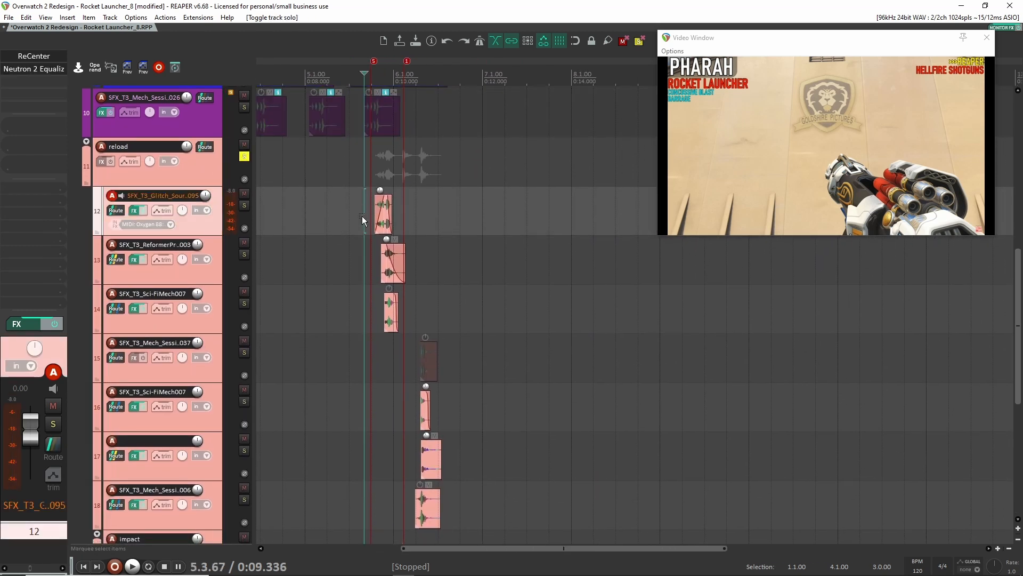
pyautogui.press('space')
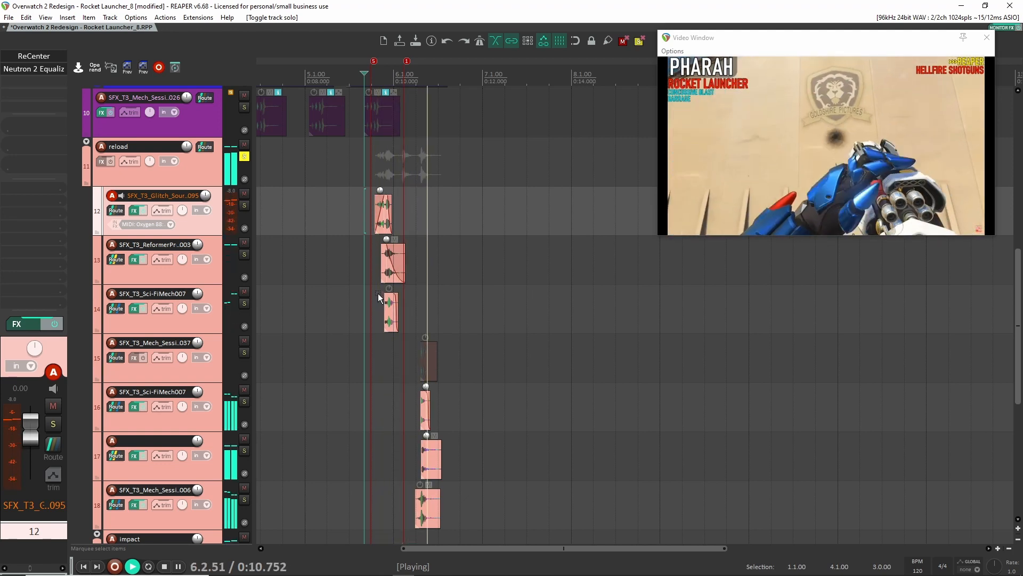
pyautogui.press('space')
pyautogui.press('space')
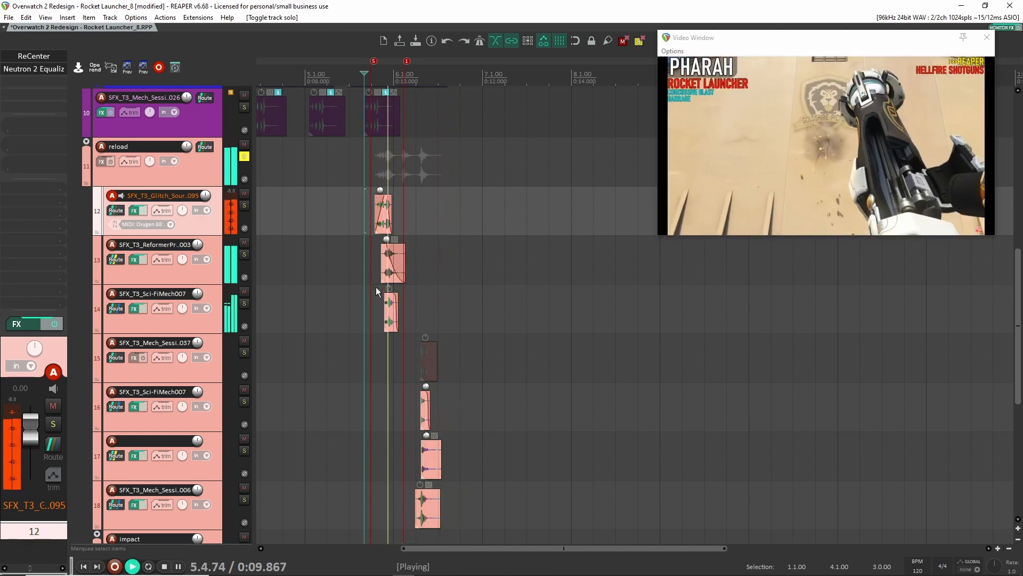
pyautogui.press('space')
pyautogui.click(243, 157)
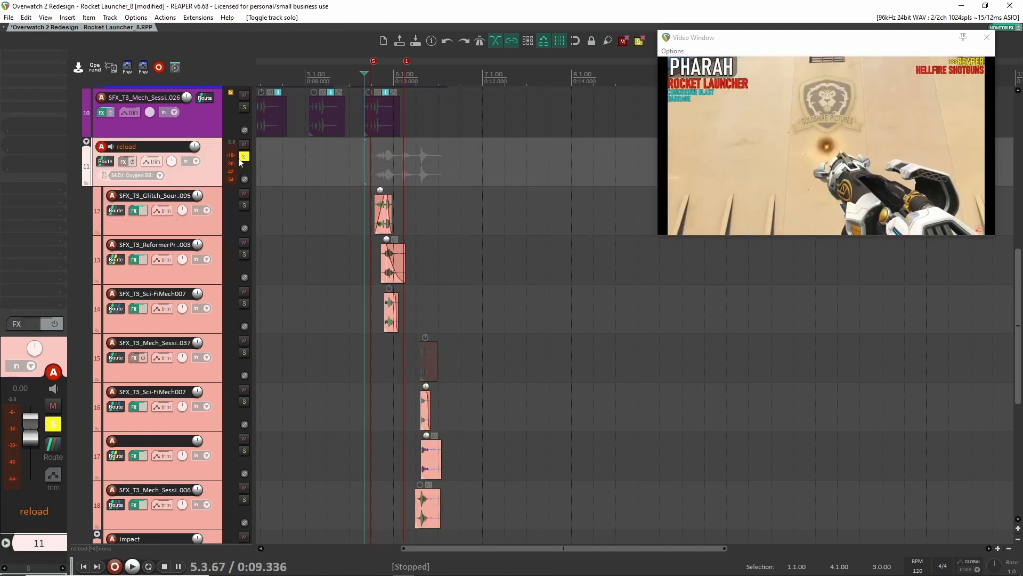
# Solo the glitch sound track 12 in the reload folder and play it from just before its item.
pyautogui.click(210, 226)
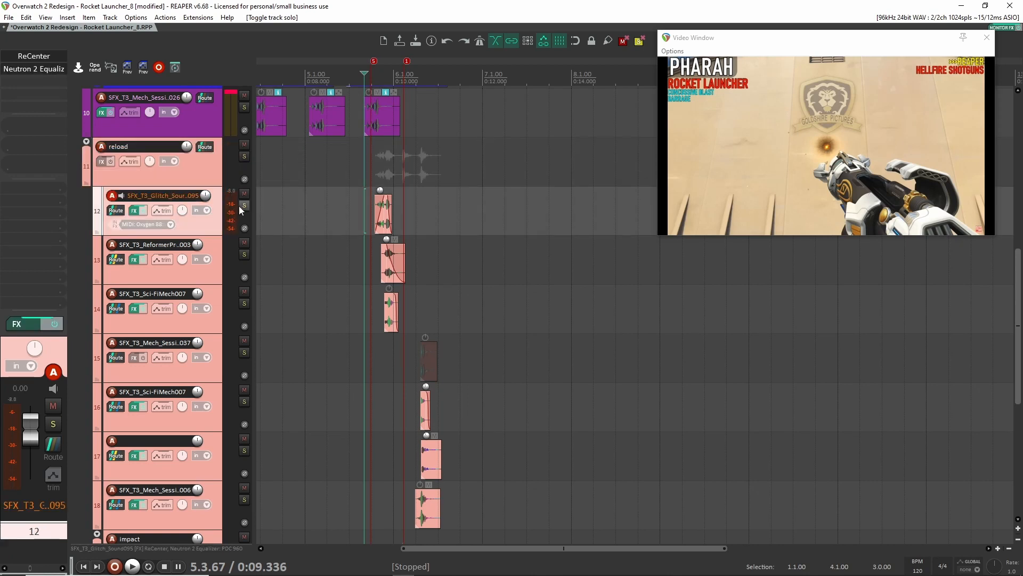
pyautogui.click(245, 205)
pyautogui.click(369, 212)
pyautogui.press('space')
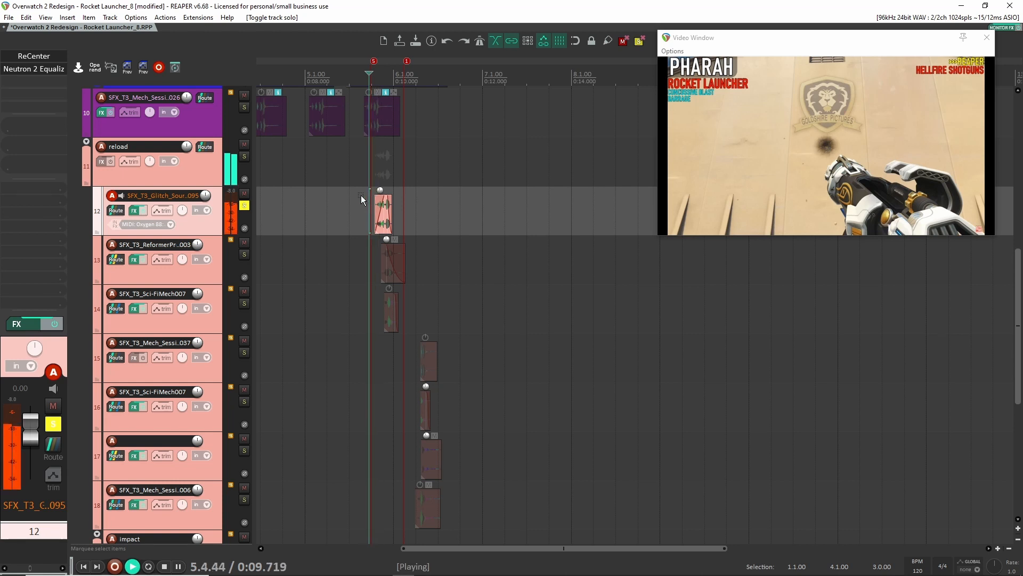
pyautogui.press('space')
# Bypass ReCenter and Neutron 2 Equalizer on track 12 and replay the glitch item without processing.
pyautogui.keyDown('shift'); pyautogui.click(41, 68); pyautogui.keyUp('shift')
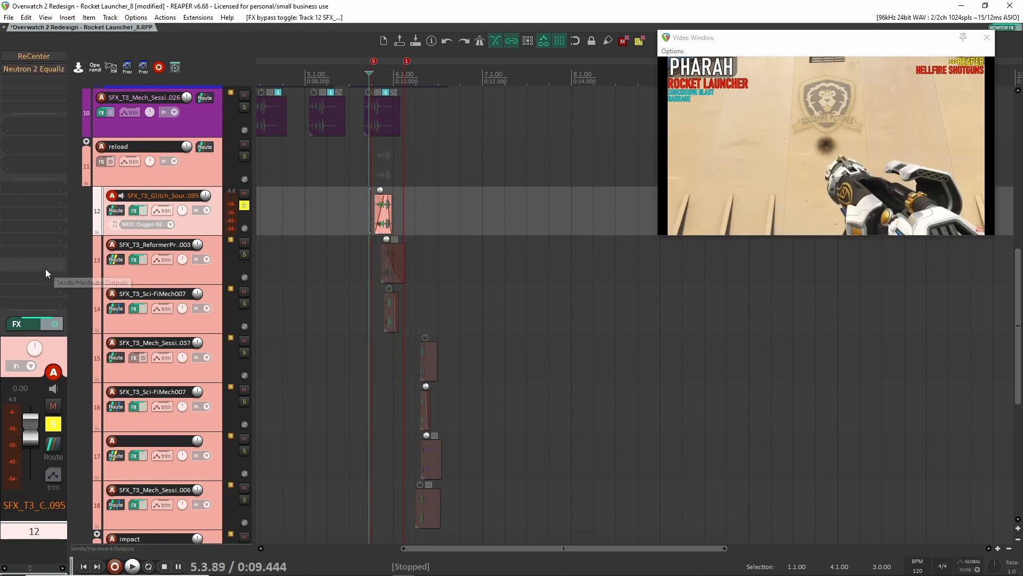
pyautogui.press('space')
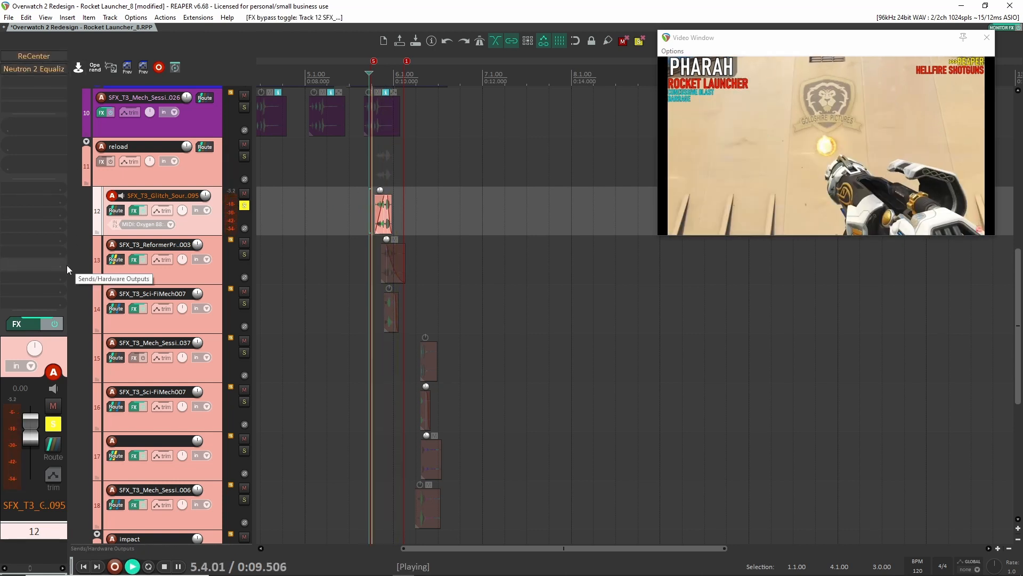
pyautogui.press('space')
pyautogui.scroll(4, 241, 253)
pyautogui.moveTo(532, 236); pyautogui.dragTo(271, 242)
pyautogui.scroll(2, 320, 240)
pyautogui.moveTo(422, 231); pyautogui.dragTo(309, 235)
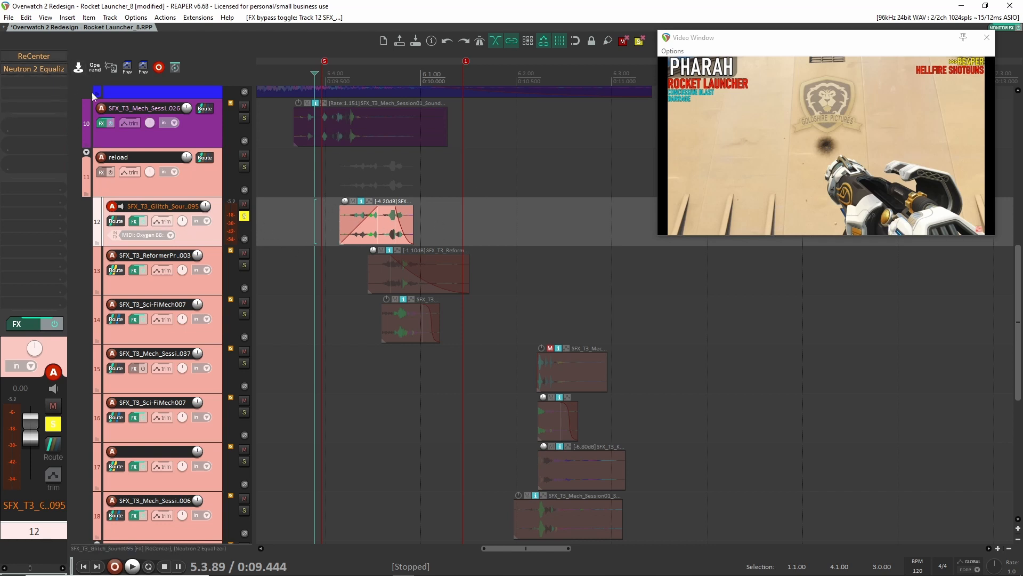
pyautogui.press('space')
pyautogui.press('space')
# Re-enable ReCenter on track 12 and open it to compare the glitch sound bypassed and enabled, closing its window at the end.
pyautogui.click(30, 59)
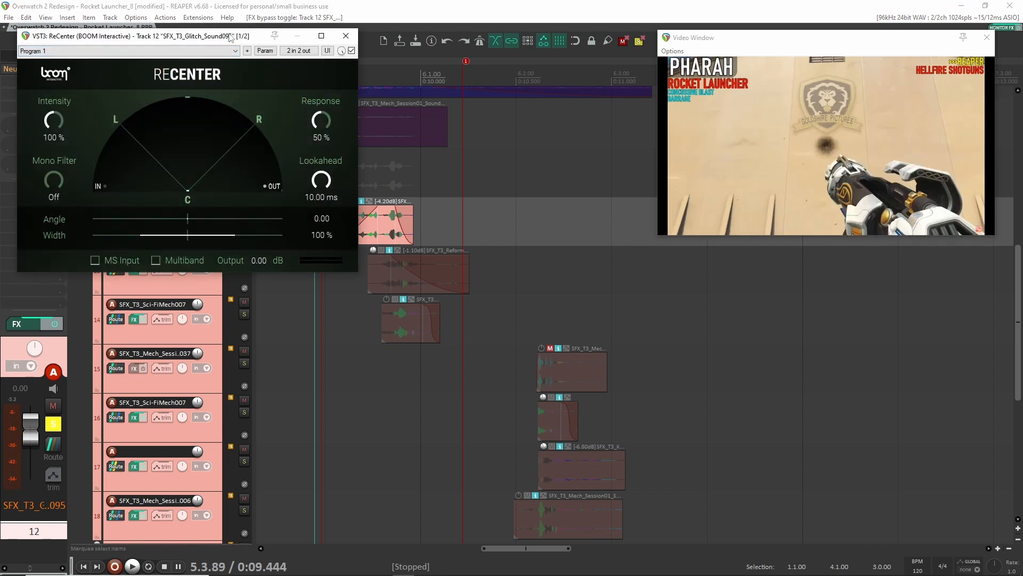
pyautogui.moveTo(230, 37); pyautogui.dragTo(494, 276)
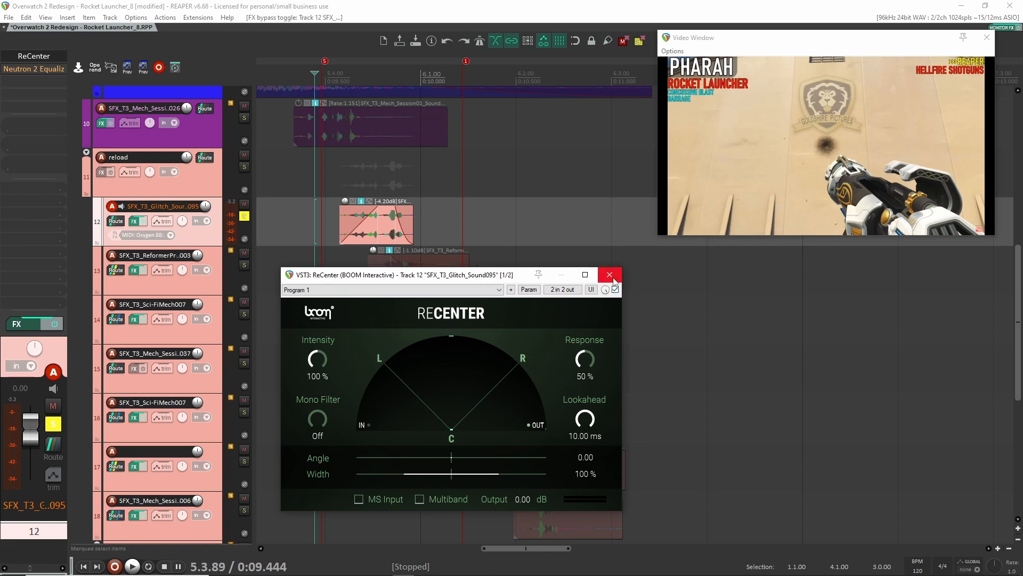
pyautogui.press('space')
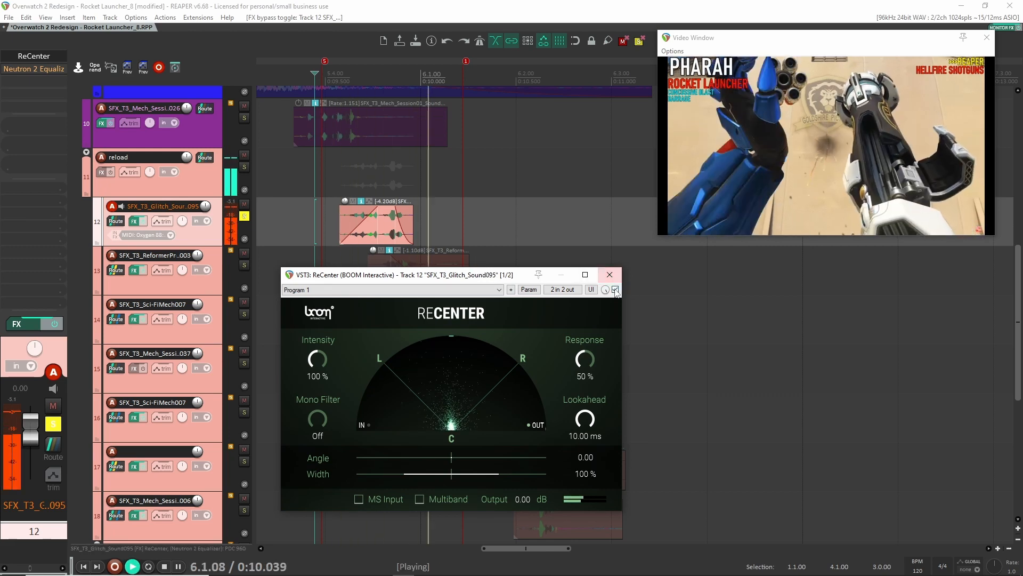
pyautogui.click(615, 289)
pyautogui.press('space')
pyautogui.click(615, 289)
pyautogui.press('space')
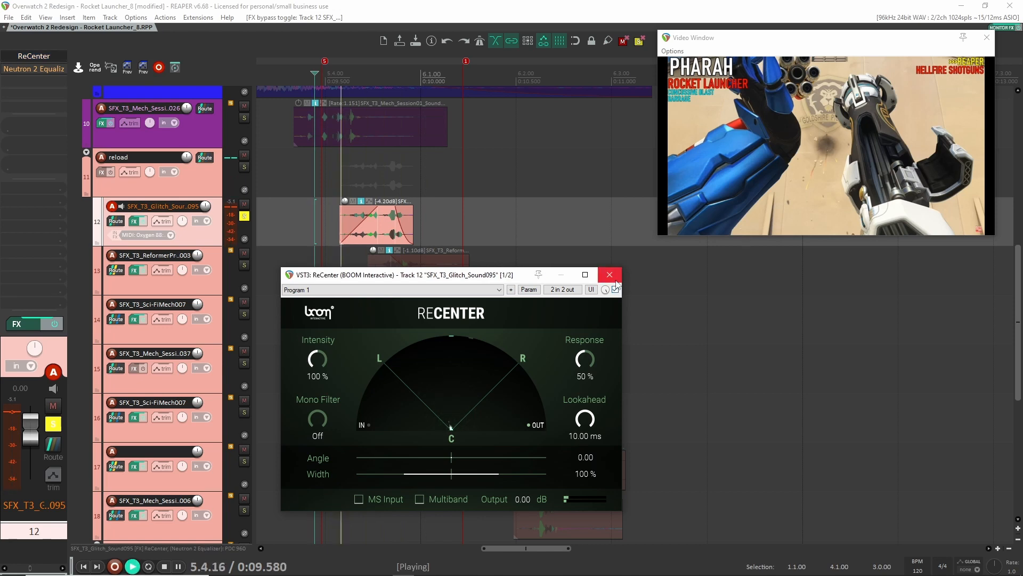
pyautogui.press('space')
pyautogui.click(614, 275)
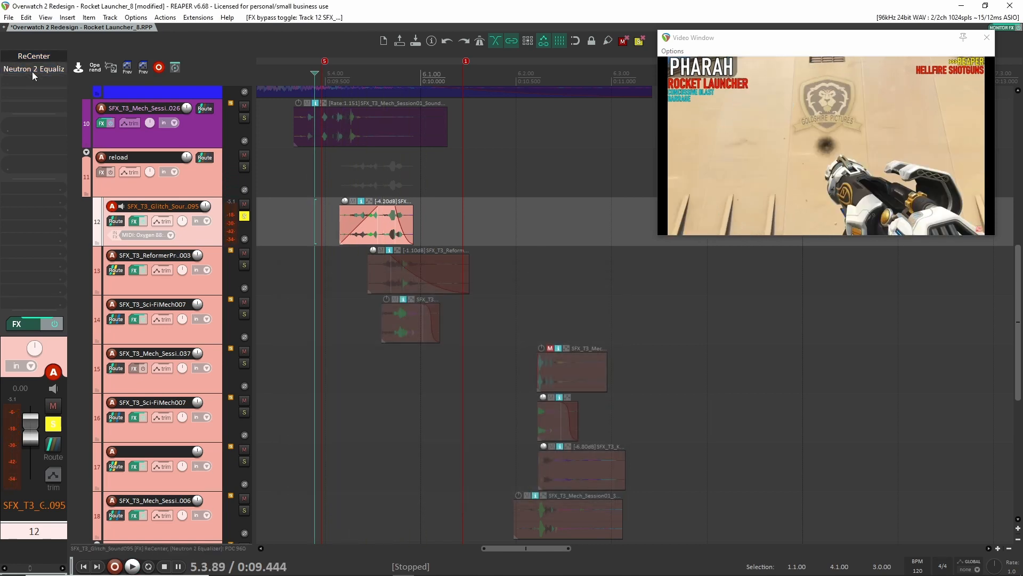
# Re-enable Neutron 2 Equalizer on track 12, open its window and play the glitch item through it.
pyautogui.click(32, 71)
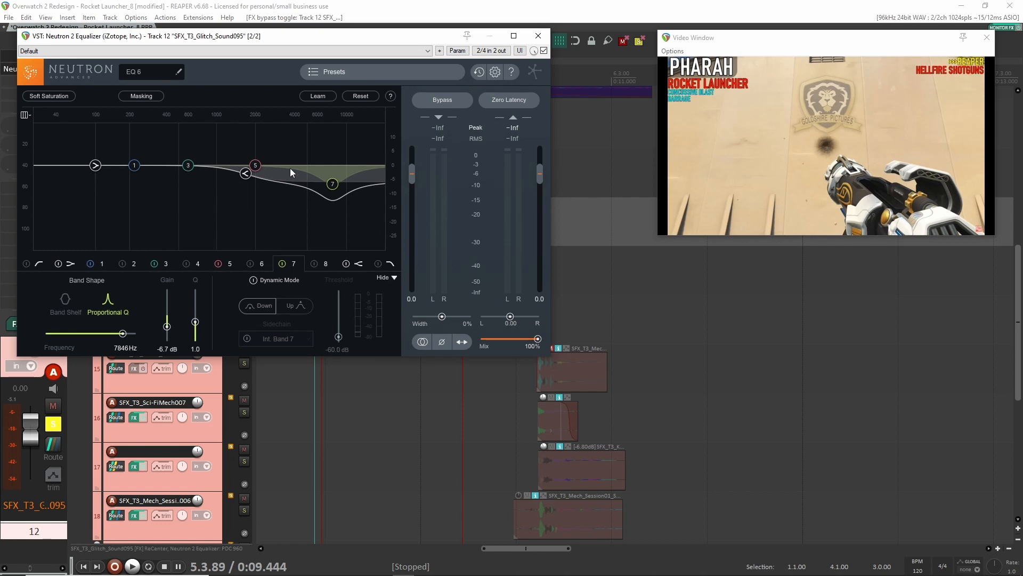
pyautogui.press('space')
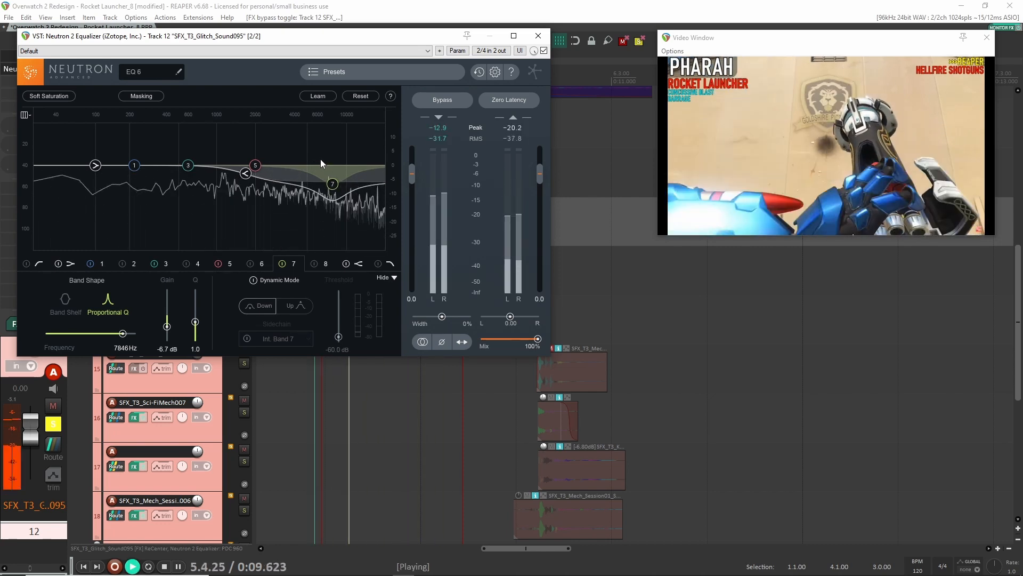
pyautogui.press('space')
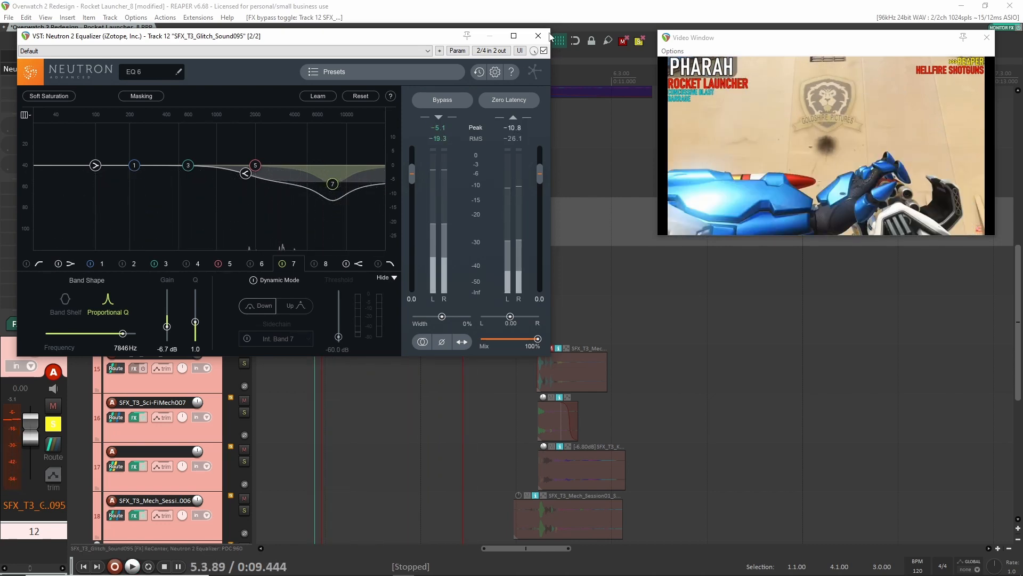
# Close the Neutron 2 Equalizer window, switch the solo from track 12 to the Reformer track 13 and play it.
pyautogui.click(539, 36)
pyautogui.click(245, 216)
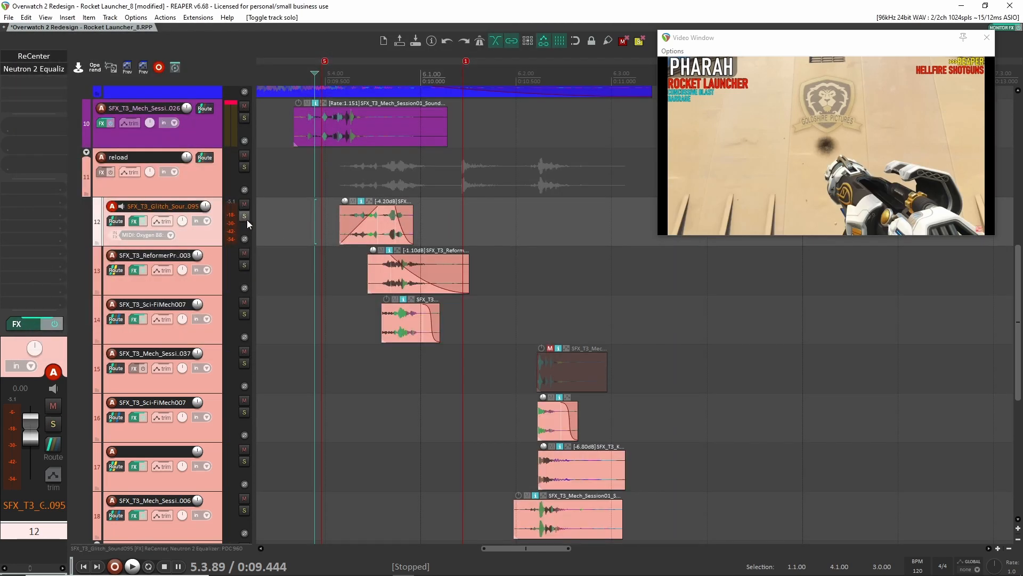
pyautogui.click(244, 265)
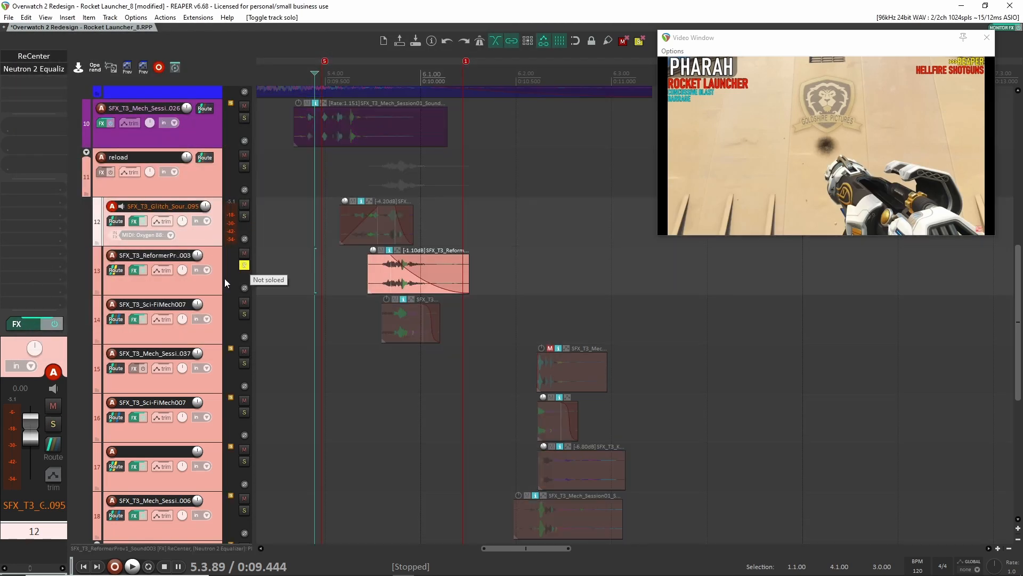
pyautogui.click(241, 278)
pyautogui.press('space')
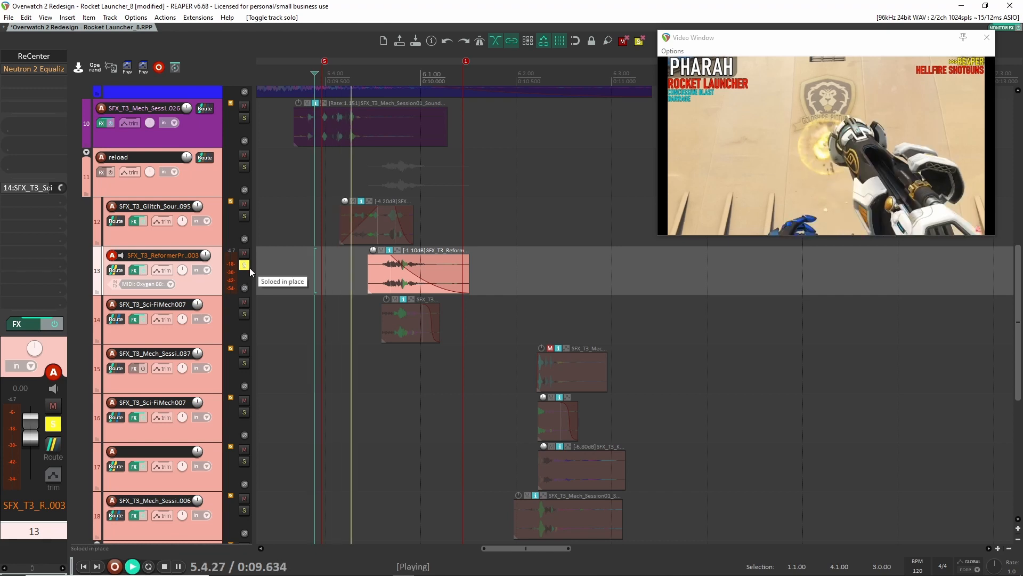
pyautogui.press('space')
pyautogui.press('space')
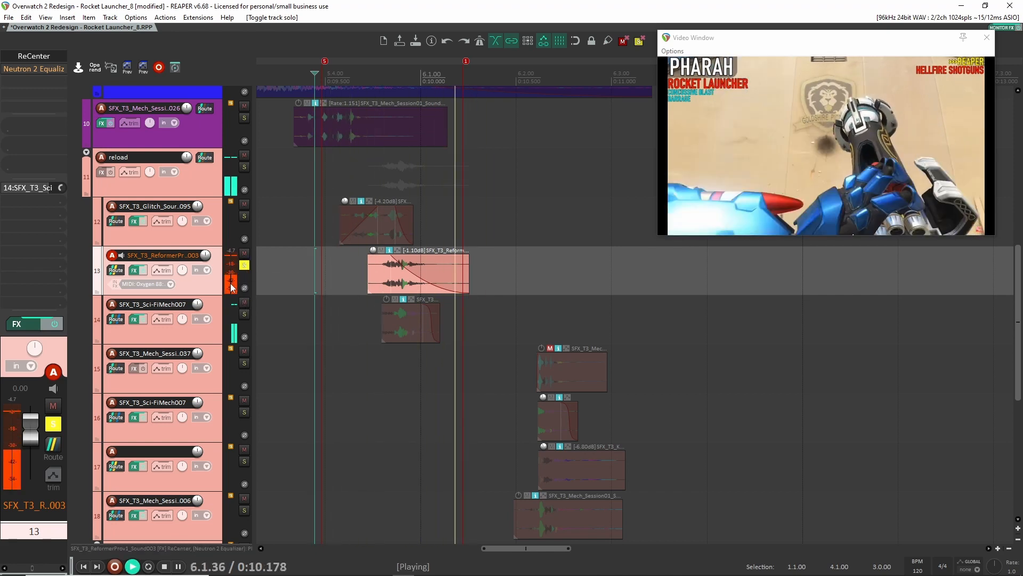
pyautogui.press('space')
# Place the edit cursor just before the Reformer item on track 13.
pyautogui.scroll(4, 303, 287)
pyautogui.moveTo(609, 266); pyautogui.dragTo(474, 271)
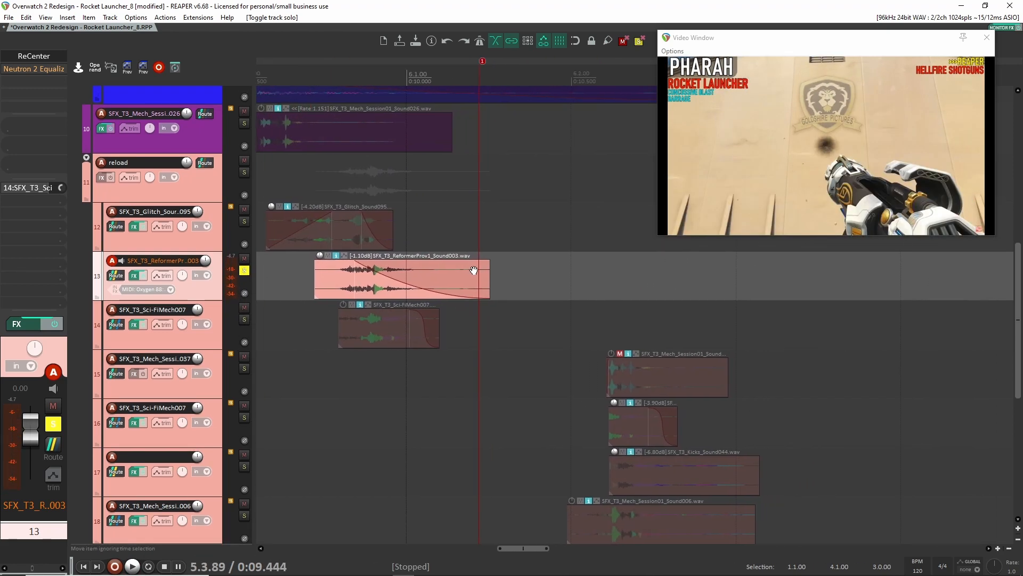
pyautogui.click(297, 279)
pyautogui.scroll(-3, 298, 278)
pyautogui.scroll(3, 341, 278)
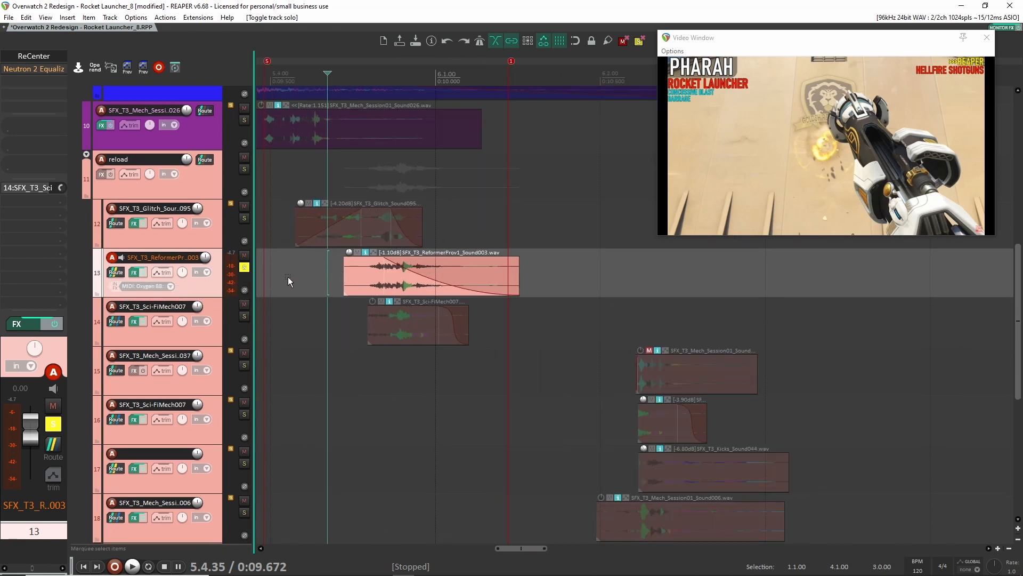
pyautogui.scroll(3, 357, 281)
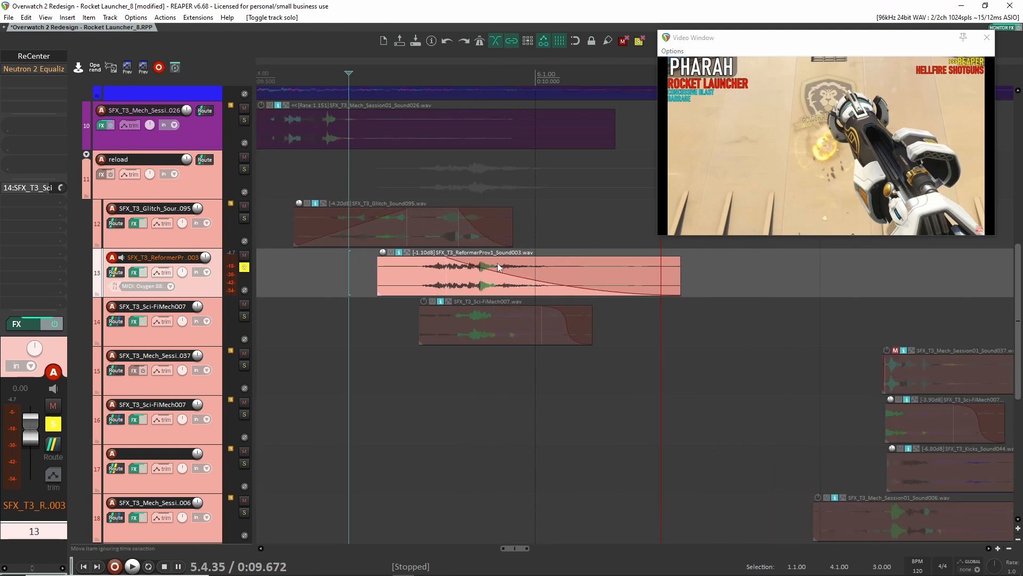
pyautogui.hscroll(1, 519, 273)
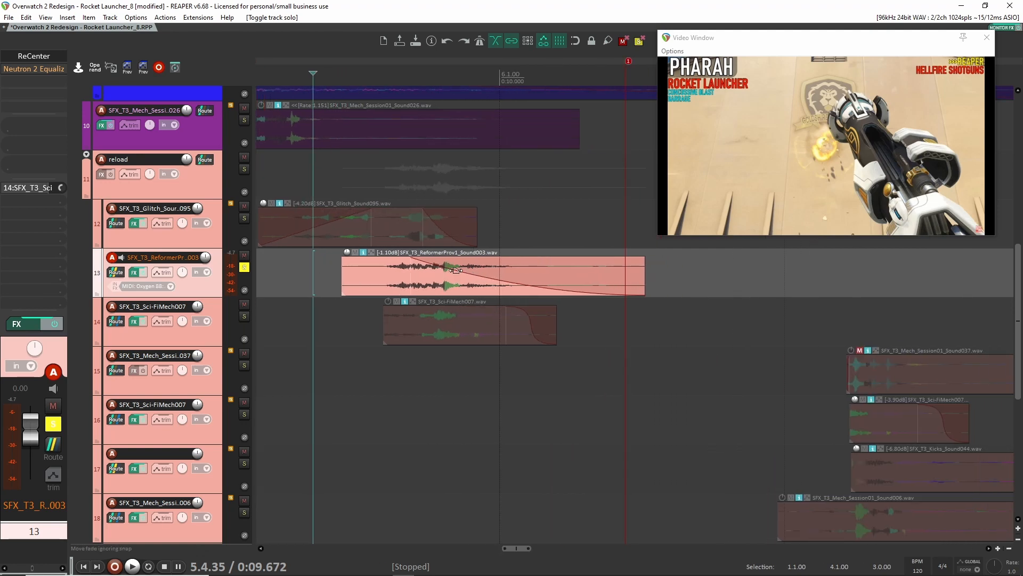
# Open ReCenter on track 13 and play the Reformer item with the plugin bypassed, then enabled.
pyautogui.click(33, 57)
pyautogui.click(352, 50)
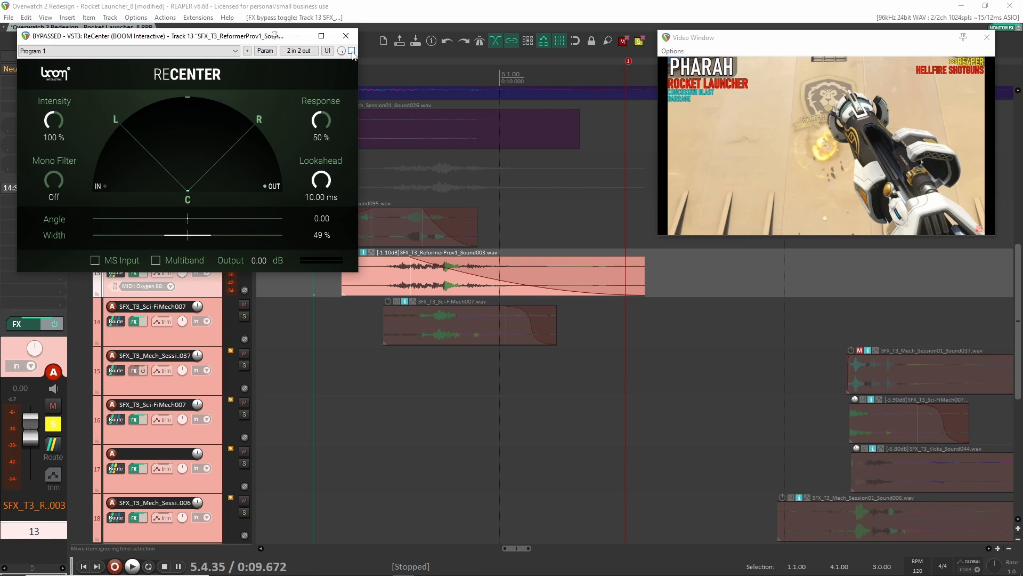
pyautogui.press('space')
pyautogui.press('space')
pyautogui.click(352, 50)
pyautogui.press('space')
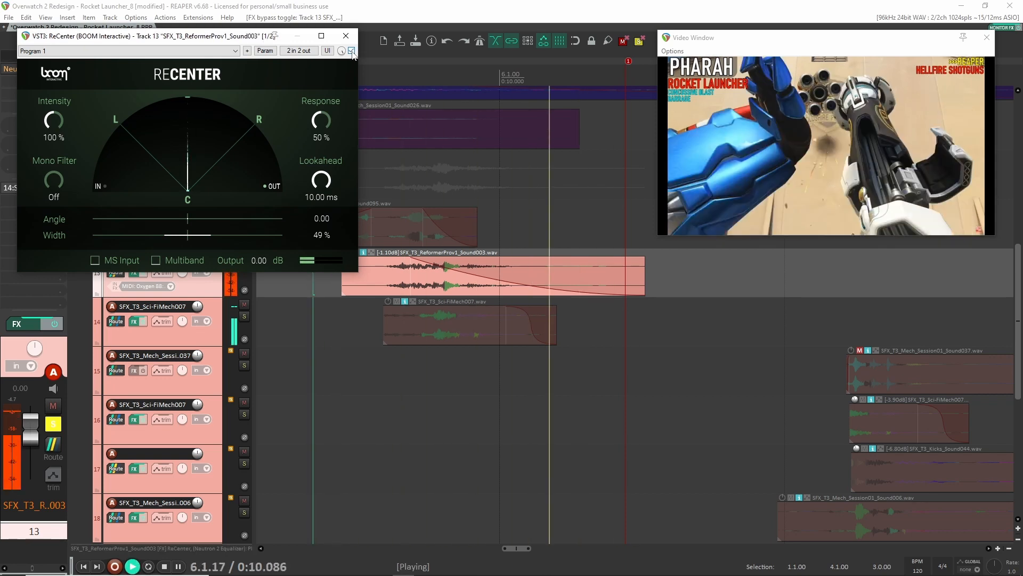
pyautogui.press('space')
# Repeat the bypassed and enabled ReCenter comparison on track 13, leaving it enabled and closing its window.
pyautogui.click(351, 52)
pyautogui.press('space')
pyautogui.press('space')
pyautogui.click(352, 52)
pyautogui.press('space')
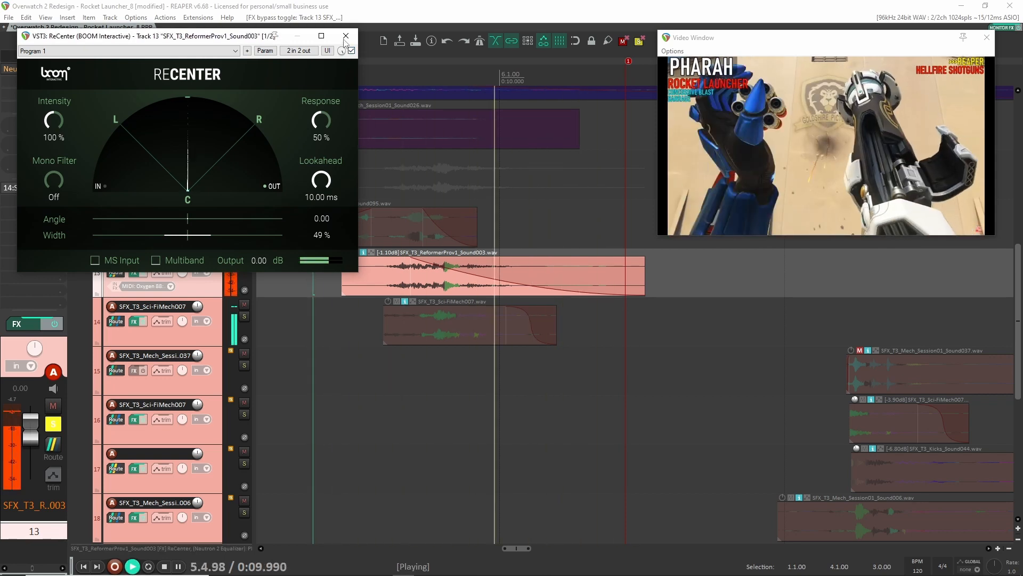
pyautogui.press('space')
pyautogui.click(346, 36)
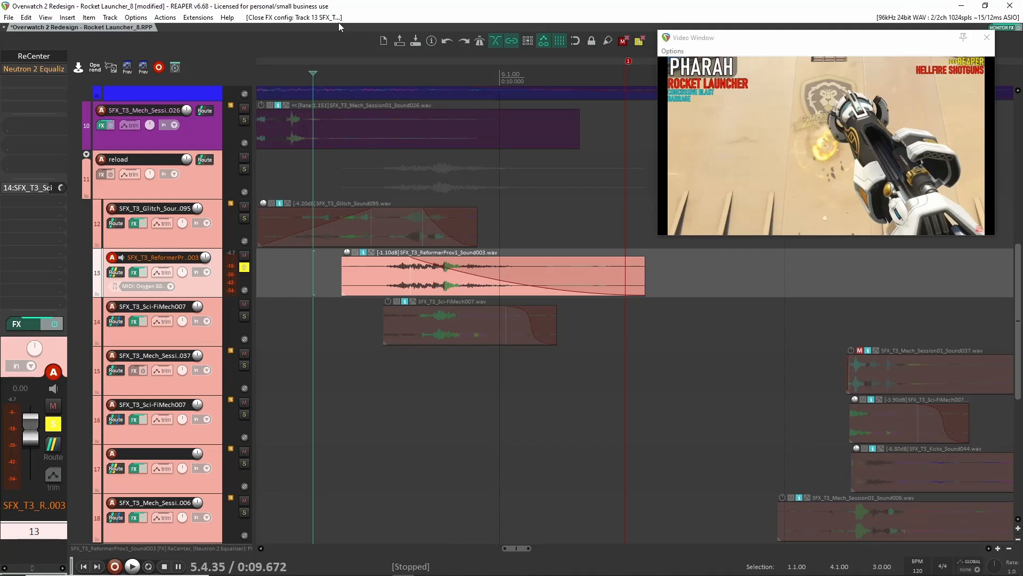
# Add track 12 to the solo and play the glitch and Reformer sounds together from the glitch item.
pyautogui.click(244, 218)
pyautogui.hscroll(-3, 372, 234)
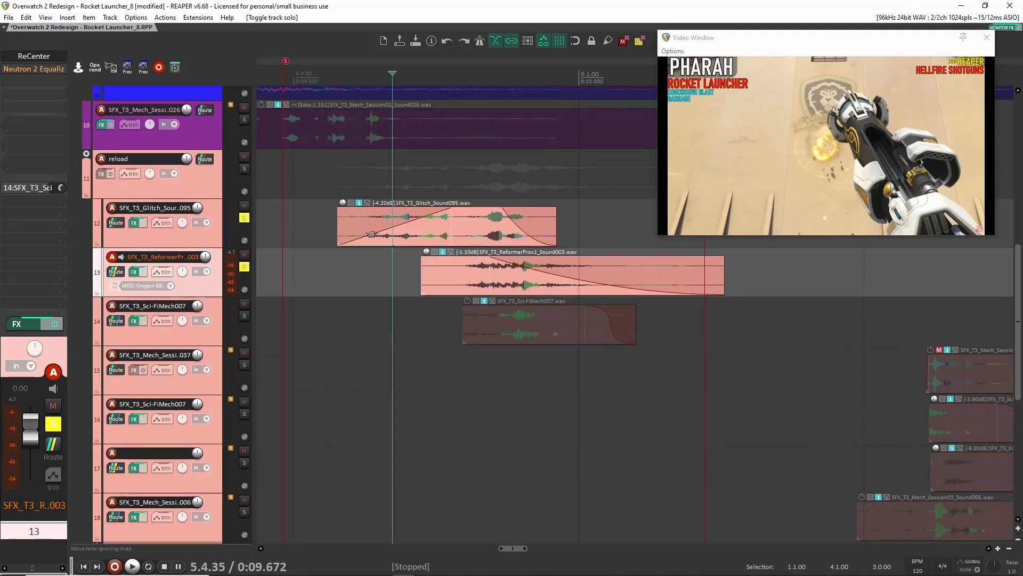
pyautogui.click(371, 234)
pyautogui.press('space')
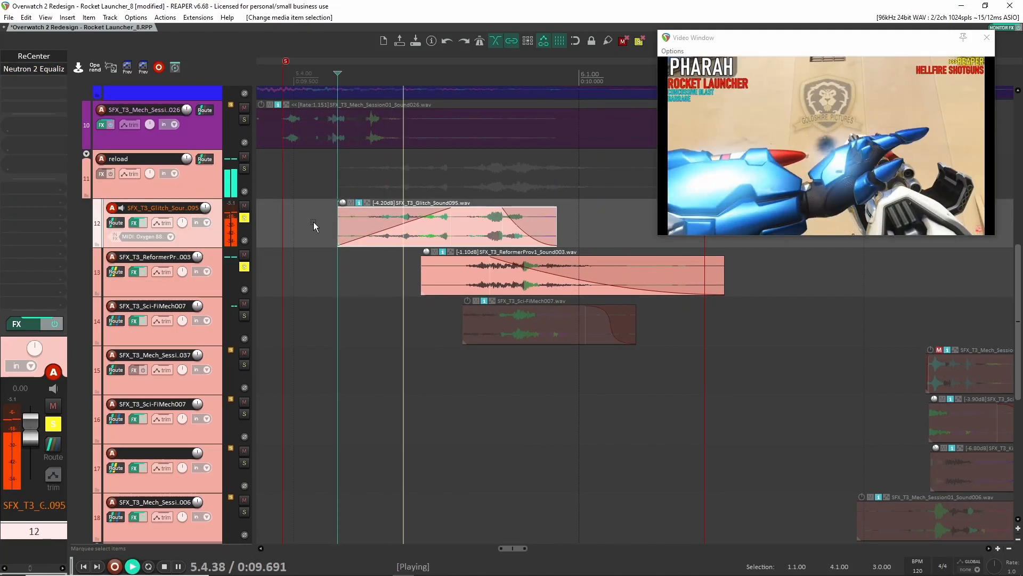
pyautogui.press('space')
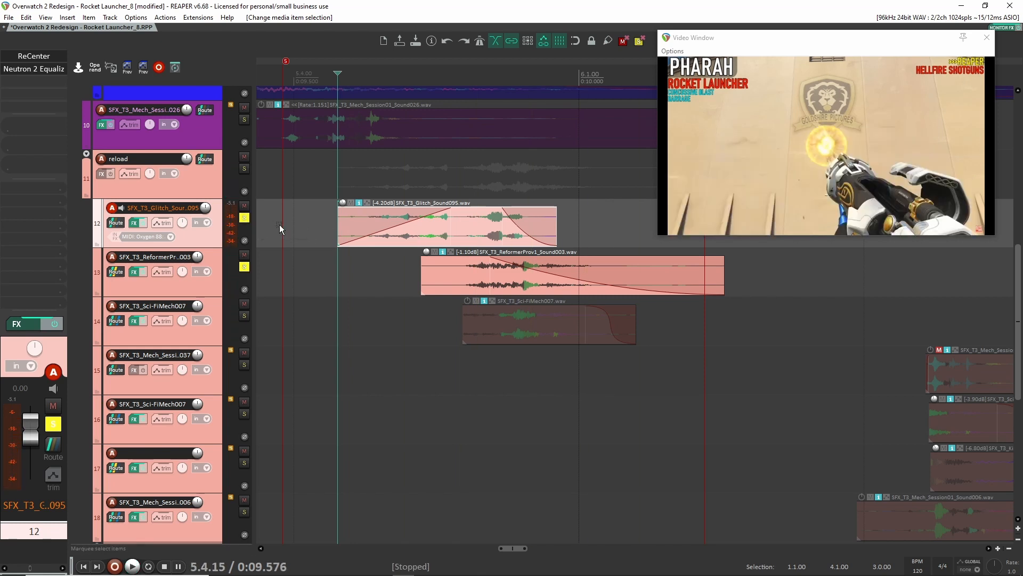
# Isolate track 12 and track 13 in turn, then solo both together and replay them.
pyautogui.click(244, 266)
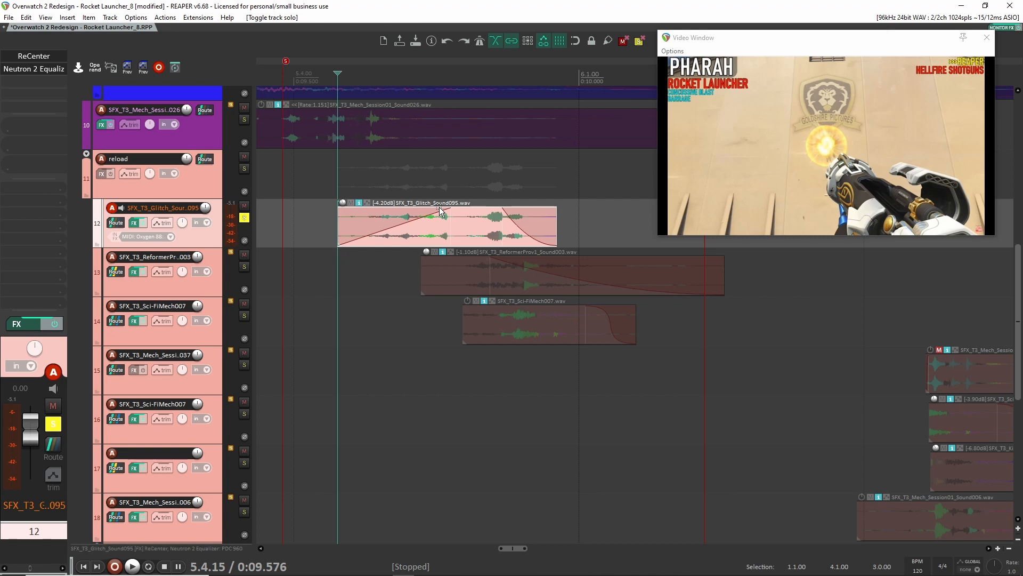
pyautogui.click(245, 219)
pyautogui.click(244, 266)
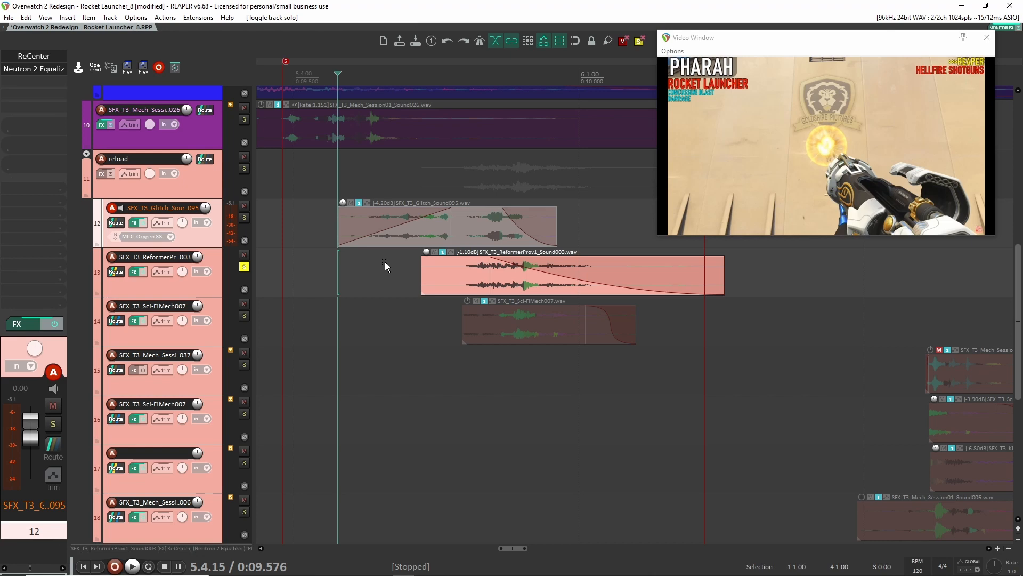
pyautogui.click(246, 218)
pyautogui.press('space')
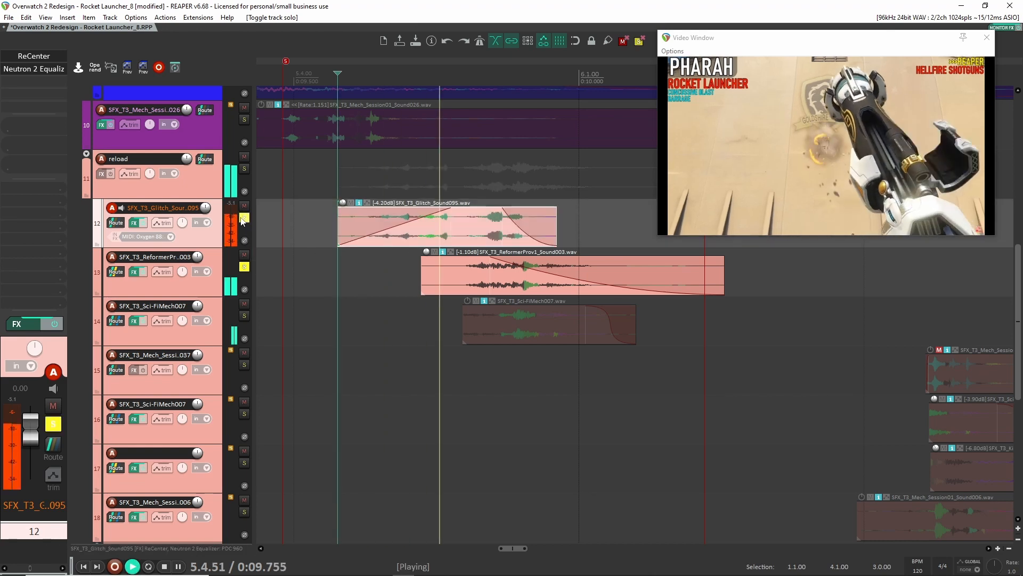
pyautogui.press('space')
# Unsolo tracks 12 and 13, solo the Sci-FiMech007 track 14 and play it from well before its item.
pyautogui.click(244, 218)
pyautogui.click(244, 266)
pyautogui.click(245, 316)
pyautogui.click(438, 332)
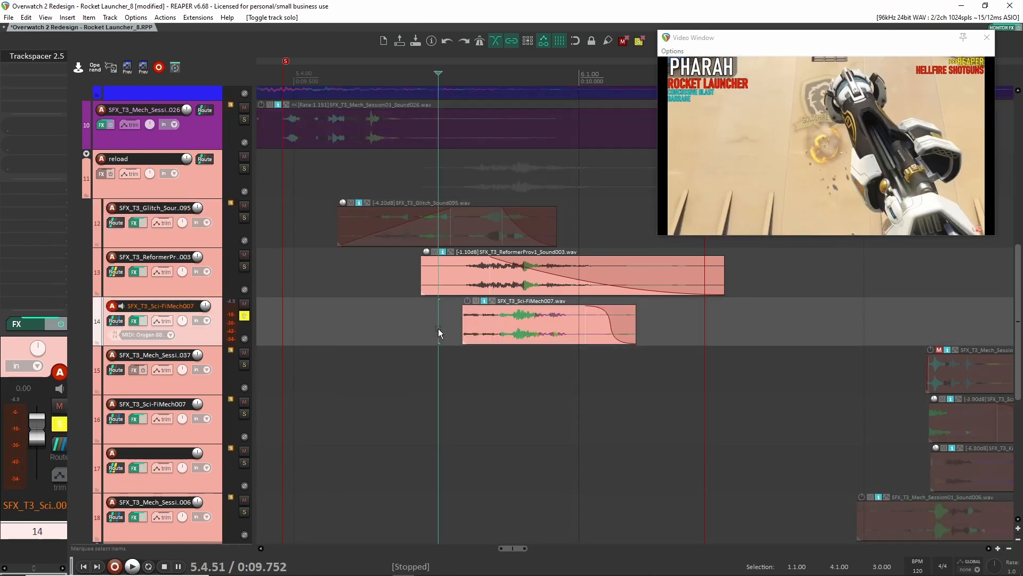
pyautogui.click(298, 330)
pyautogui.press('space')
pyautogui.press('space')
pyautogui.press('space')
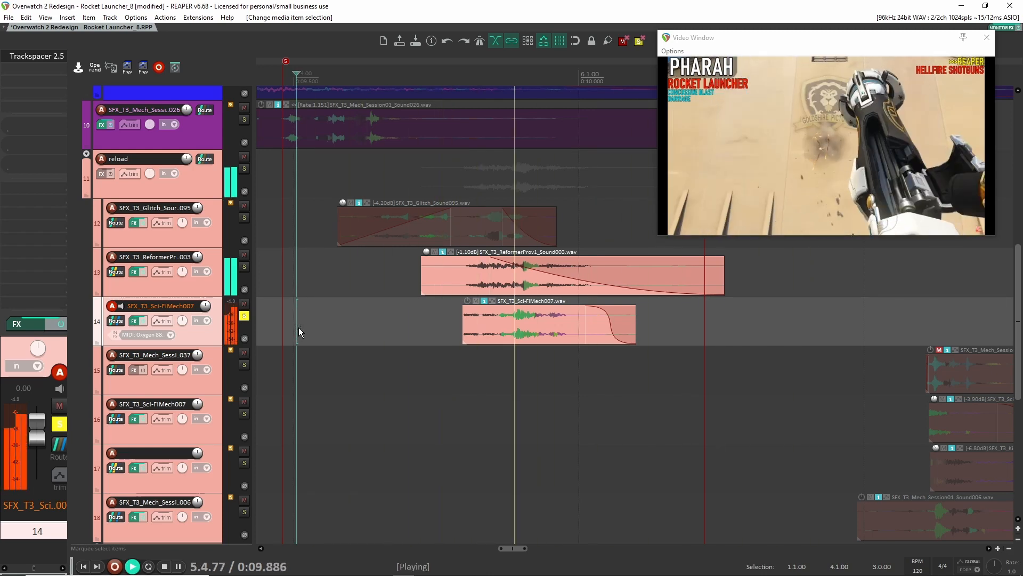
pyautogui.press('space')
# Solo track 13 alongside track 14 for playback, then unsolo track 14 and select the Reformer item.
pyautogui.click(253, 270)
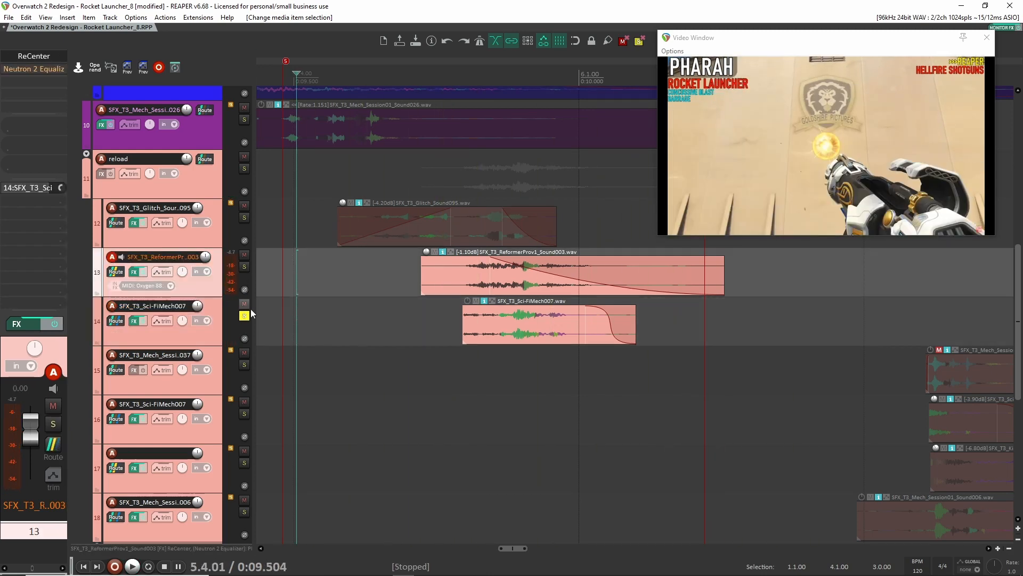
pyautogui.click(244, 267)
pyautogui.press('space')
pyautogui.press('space')
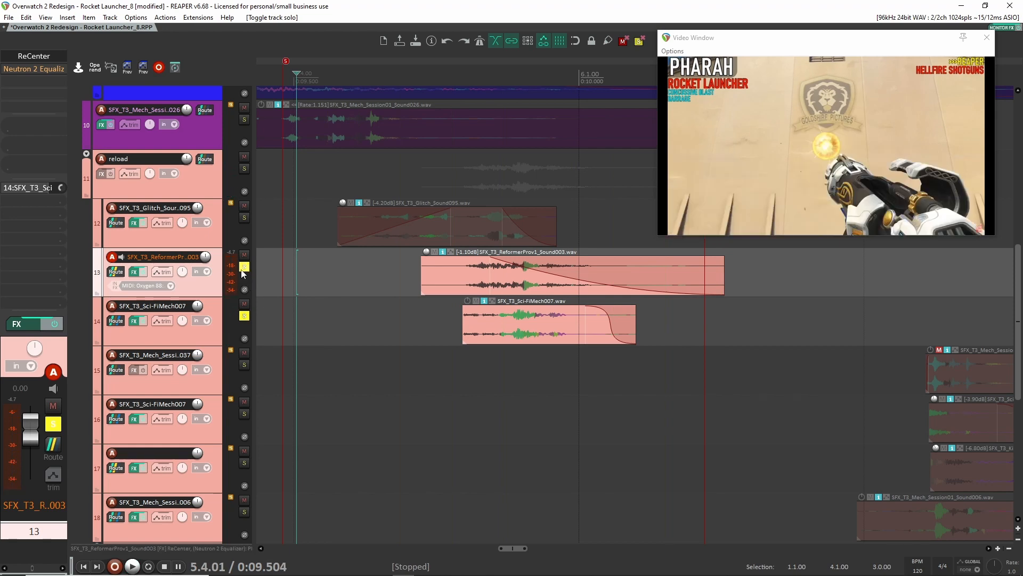
pyautogui.click(244, 316)
pyautogui.click(490, 285)
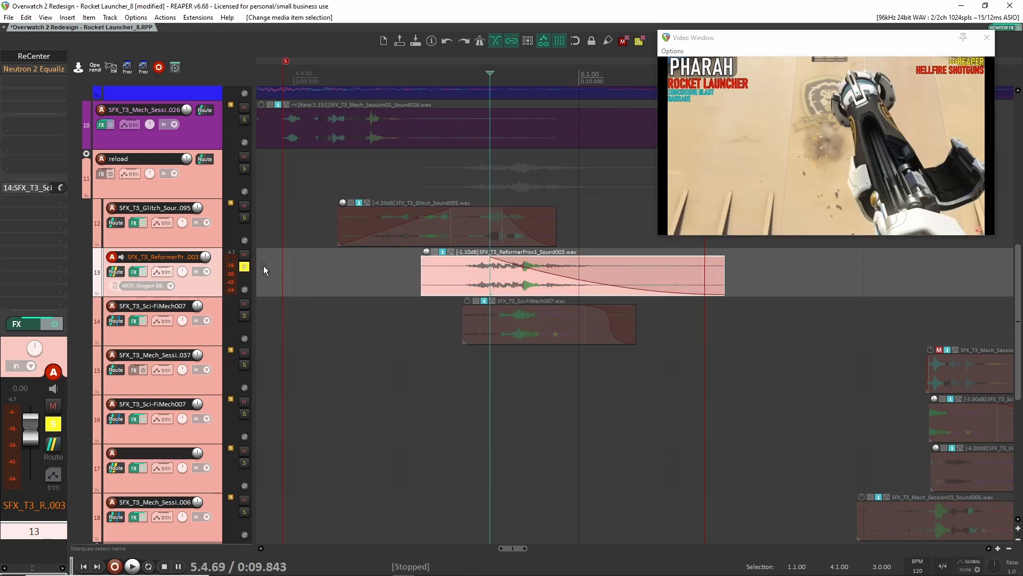
# Switch the solo from track 13 back to track 14 and play the Sci-FiMech007 item.
pyautogui.click(244, 266)
pyautogui.click(244, 316)
pyautogui.click(218, 340)
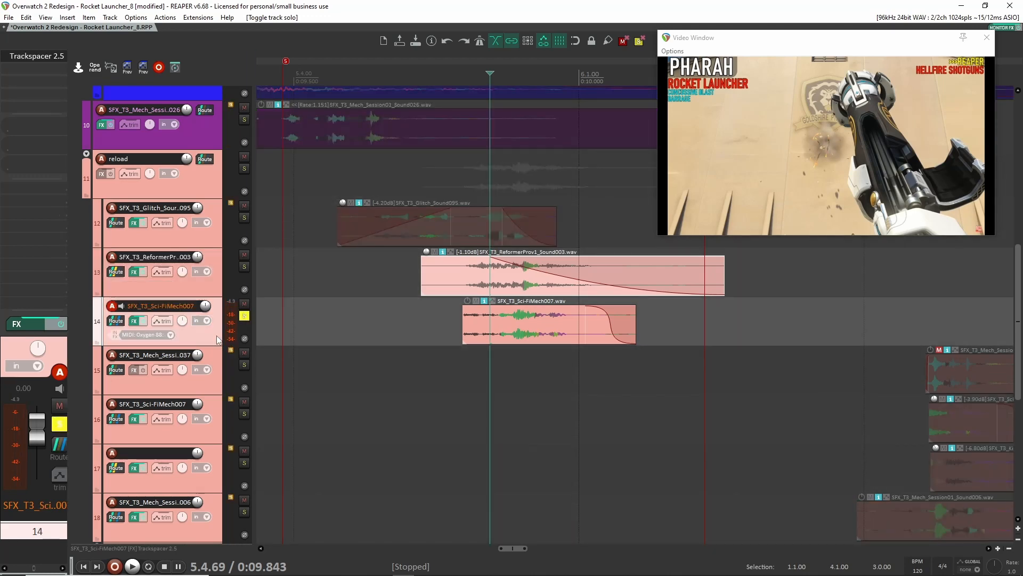
pyautogui.press('space')
pyautogui.press('space')
# Open Trackspacer 2.5 on track 14 and review the track's routing with the receive from track 13, closing both windows.
pyautogui.click(36, 56)
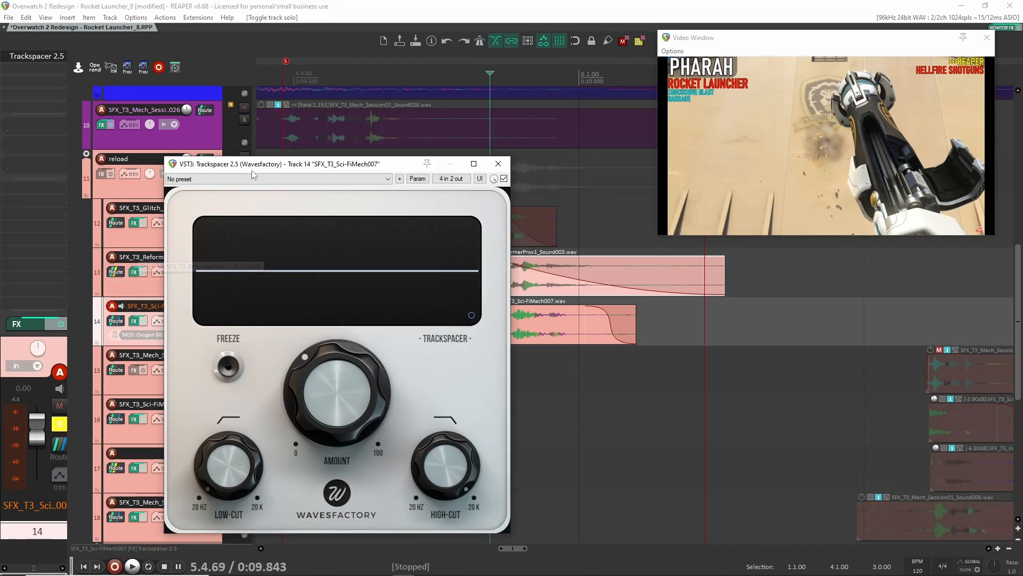
pyautogui.moveTo(288, 167); pyautogui.dragTo(532, 154)
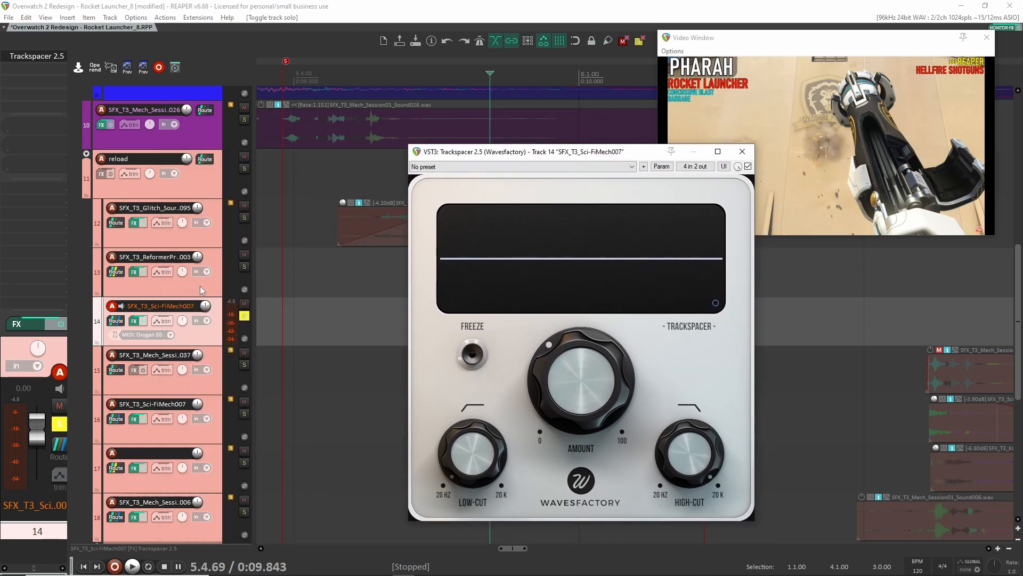
pyautogui.click(116, 321)
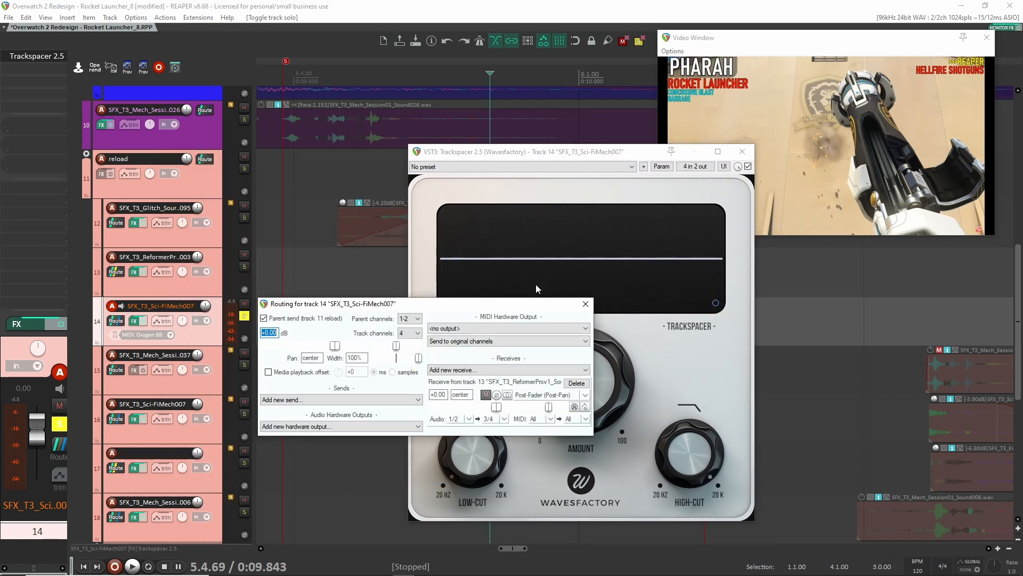
pyautogui.click(586, 304)
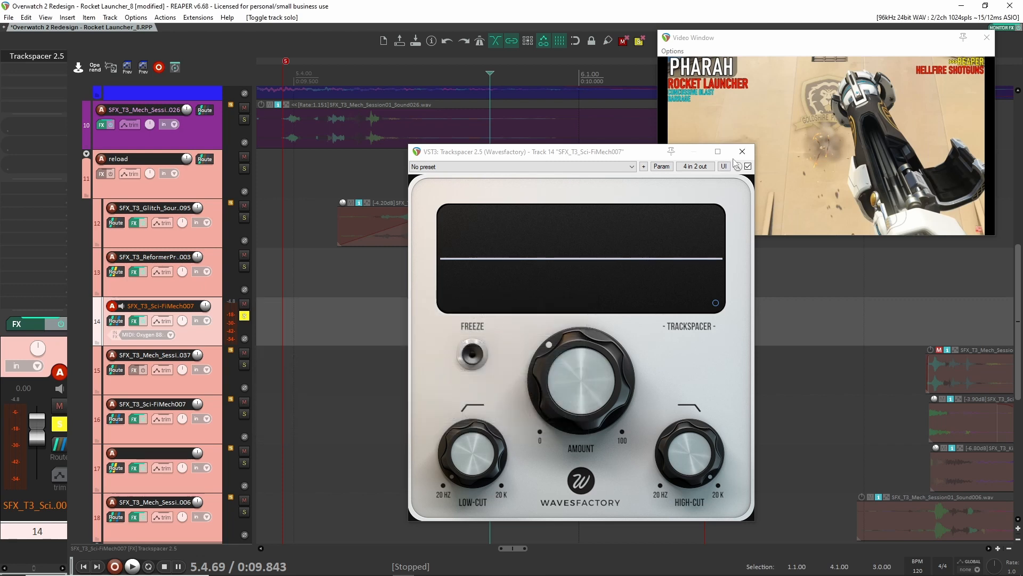
pyautogui.press('Escape')
# Select the Reformer and Sci-FiMech007 items in turn and check the Sci-FiMech007 item's properties, closing them without changes.
pyautogui.rightClick(221, 280)
pyautogui.click(194, 284)
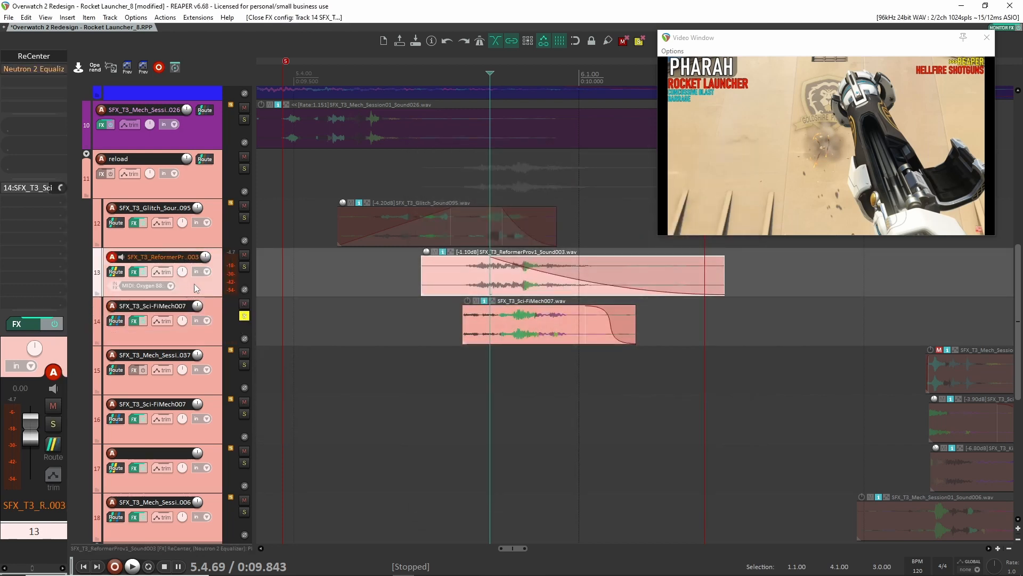
pyautogui.click(597, 270)
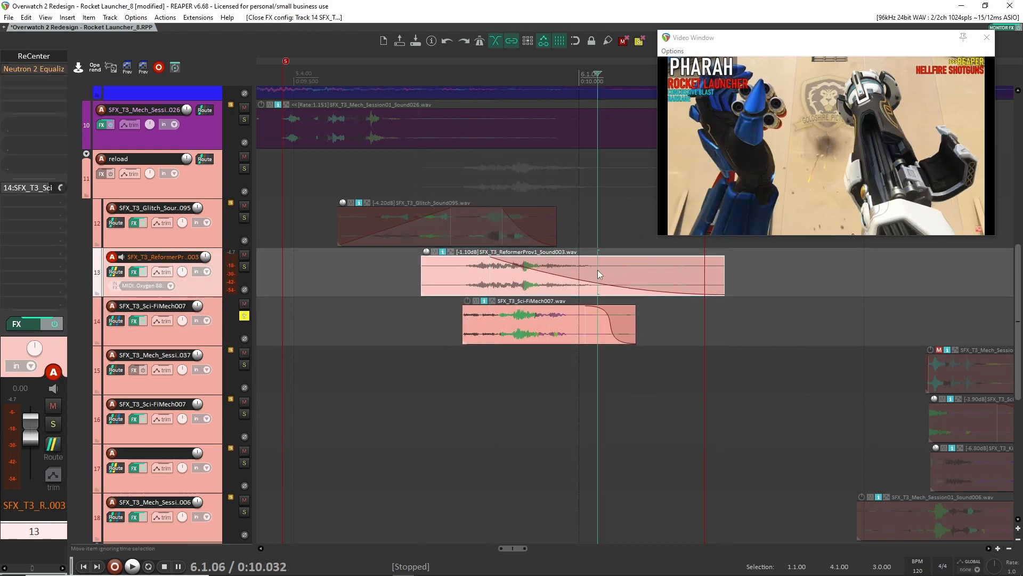
pyautogui.click(578, 336)
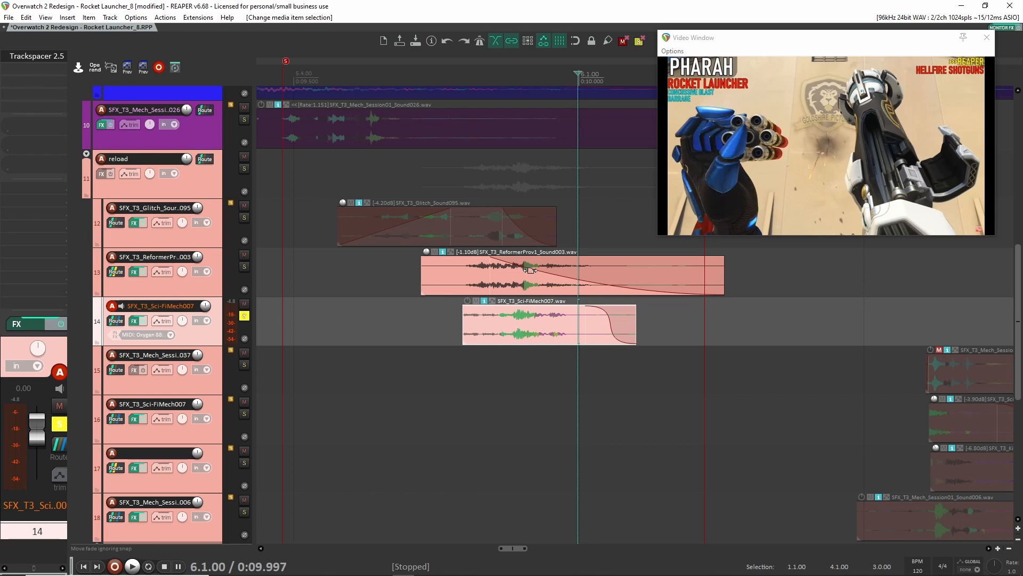
pyautogui.doubleClick(532, 320)
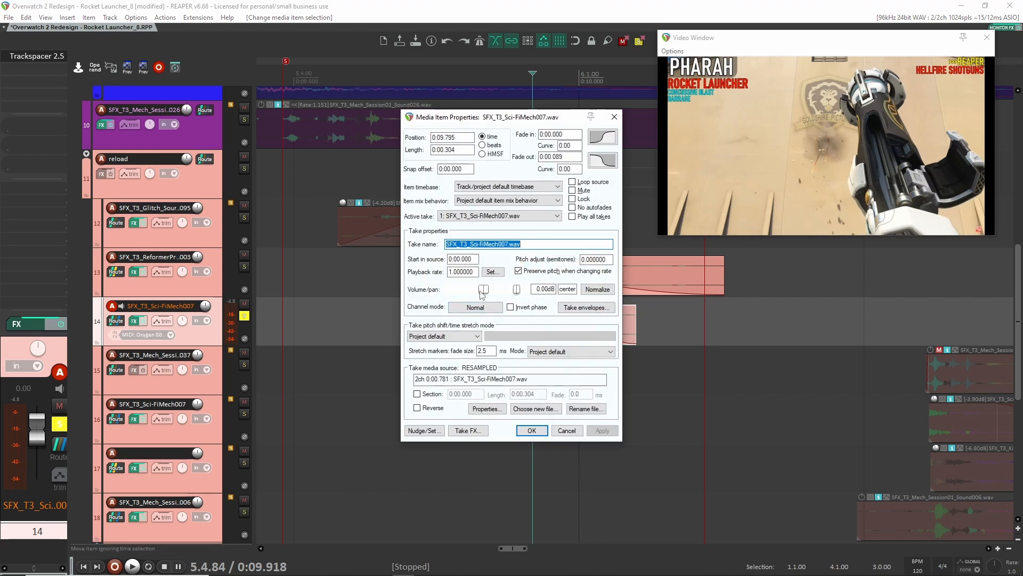
pyautogui.click(614, 117)
# Solo tracks 12, 13 and 14 together and play the first reload layers from before the glitch item.
pyautogui.click(245, 316)
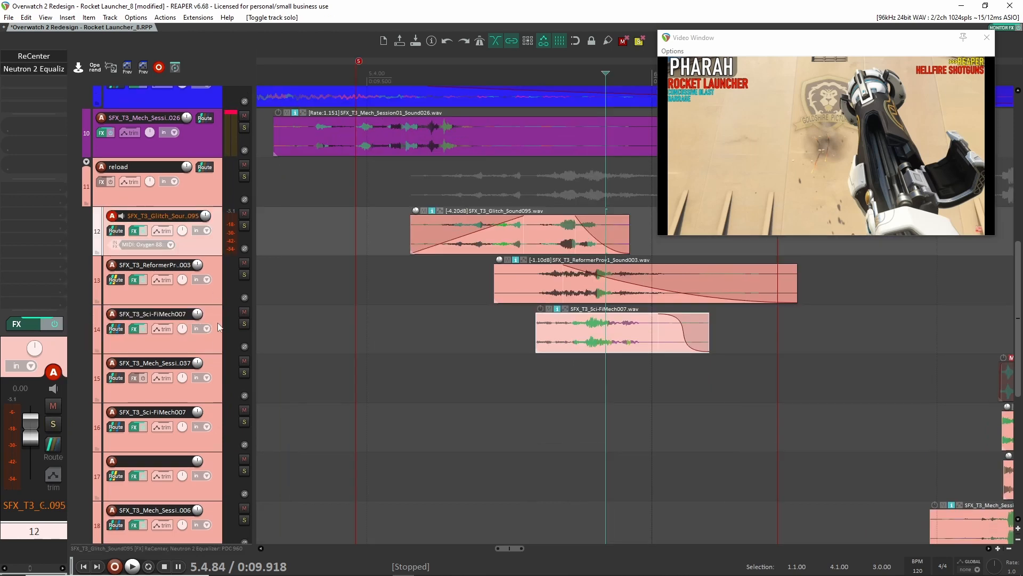
pyautogui.keyDown('shift'); pyautogui.click(218, 324); pyautogui.keyUp('shift')
pyautogui.click(245, 323)
pyautogui.click(380, 241)
pyautogui.press('space')
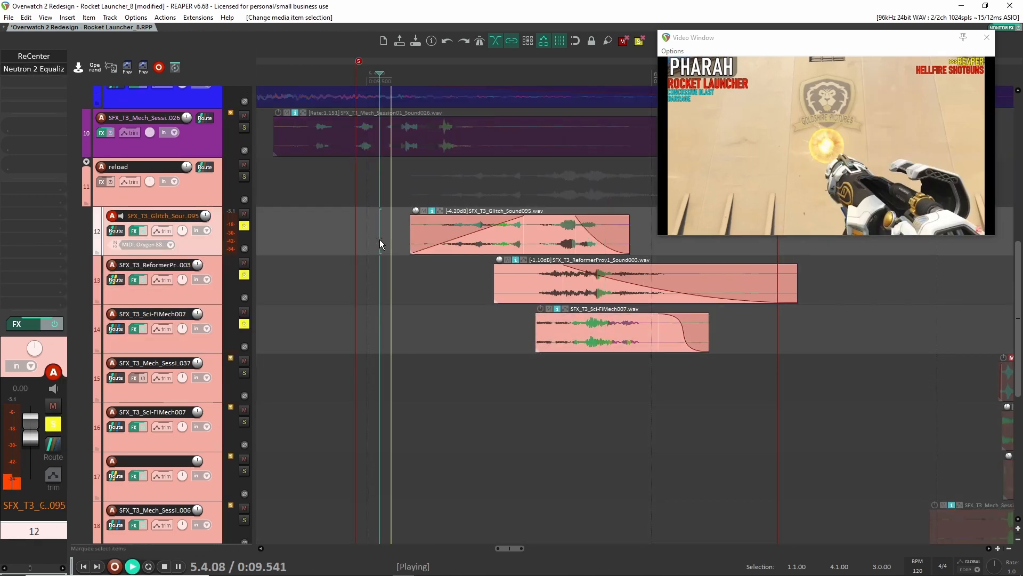
pyautogui.press('space')
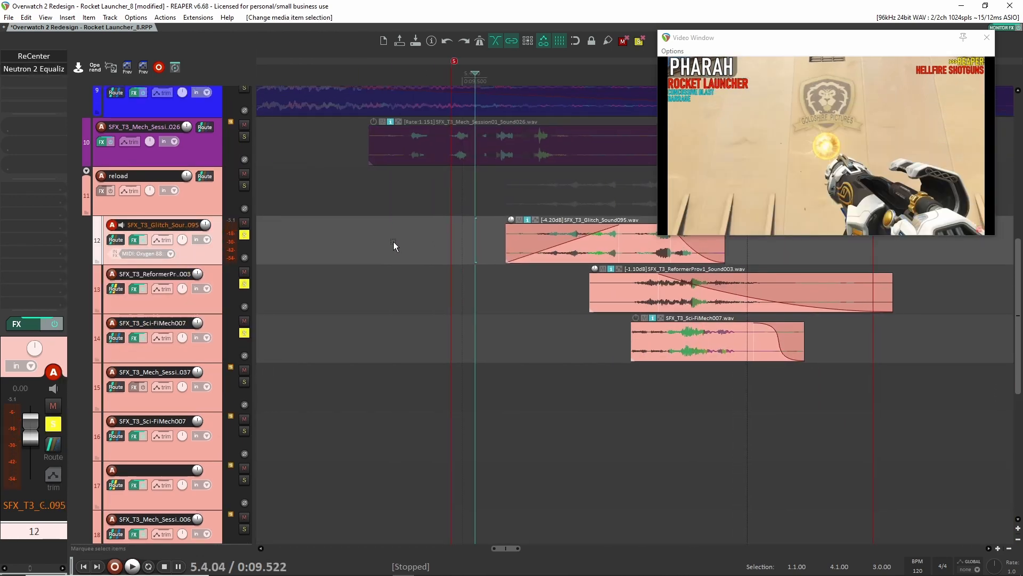
# Switch the solo to the impact folder track and play its two OrganicHits layers from just before the hit.
pyautogui.press('space')
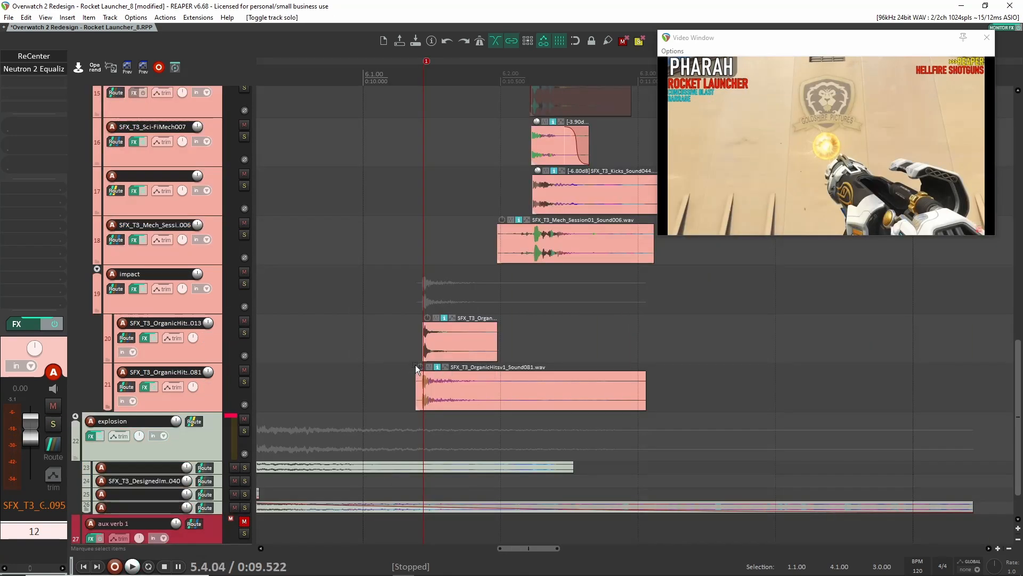
pyautogui.moveTo(416, 366); pyautogui.dragTo(472, 370)
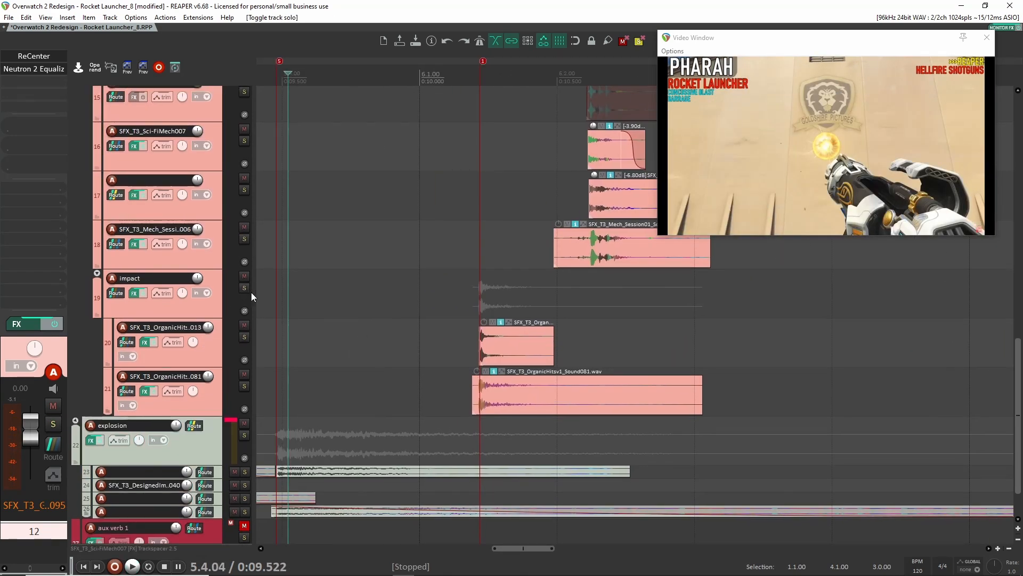
pyautogui.click(245, 288)
pyautogui.click(464, 348)
pyautogui.press('space')
pyautogui.press('space')
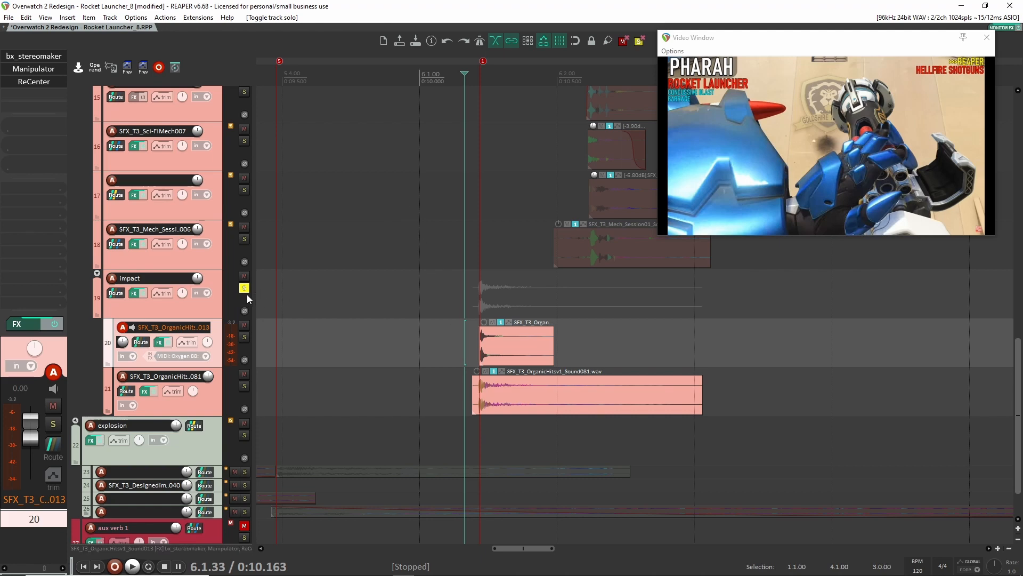
pyautogui.press('space')
pyautogui.press('space')
pyautogui.press('space')
pyautogui.press('space')
# Bypass the Unfiltered Audio and ReCenter plugins on the impact folder and move the solo to track 20.
pyautogui.click(219, 301)
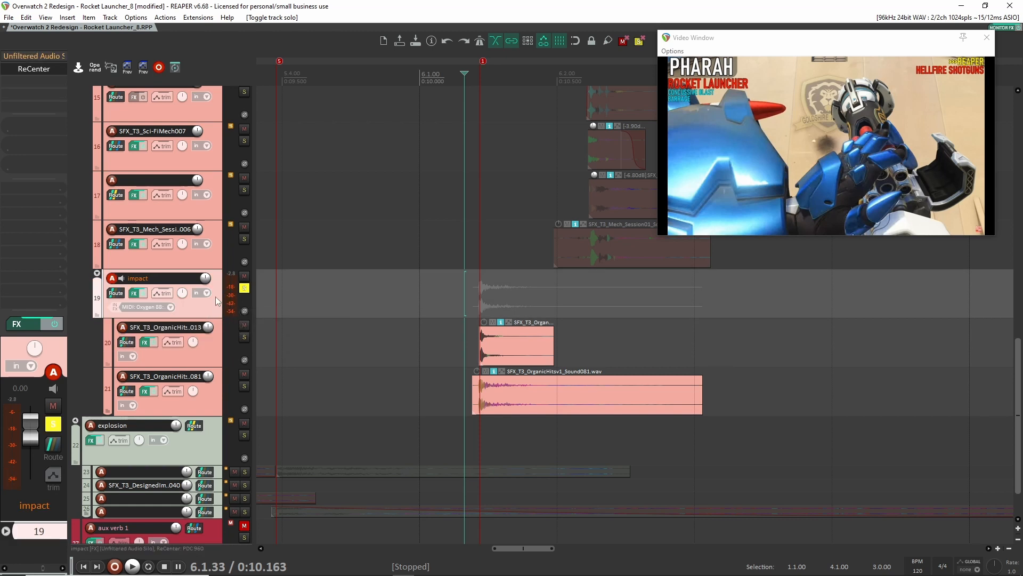
pyautogui.click(37, 69)
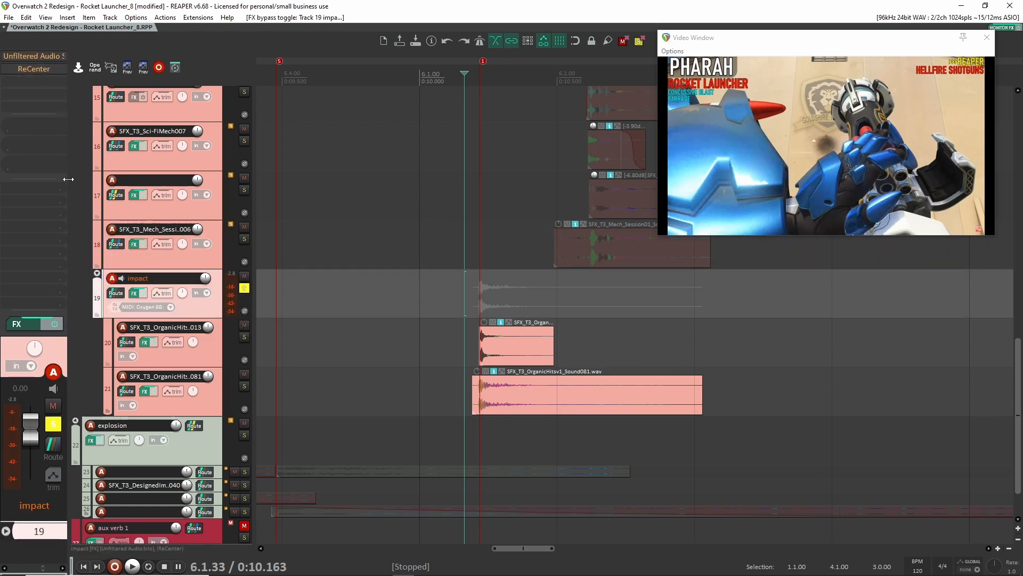
pyautogui.click(244, 288)
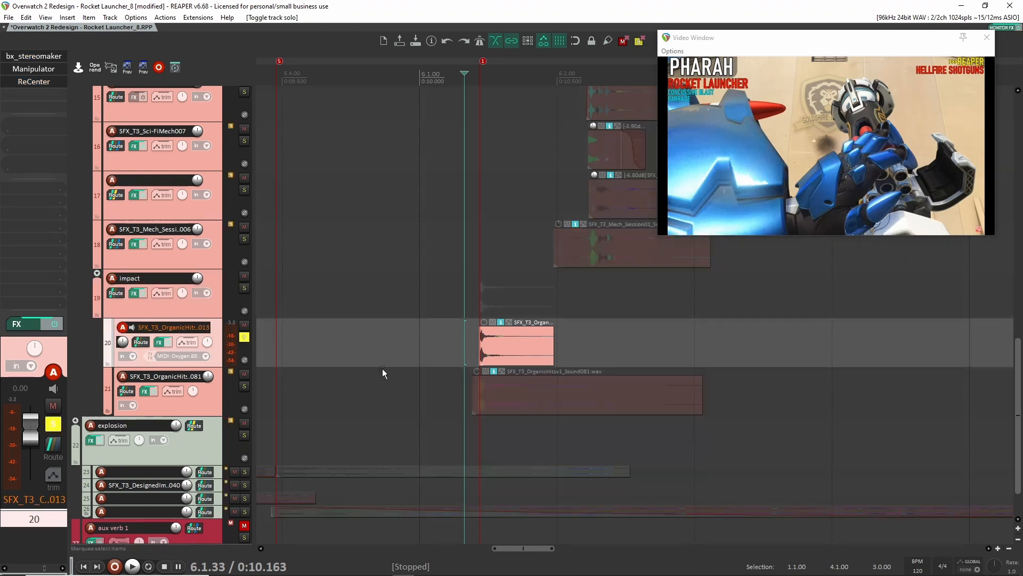
# Play the soloed OrganicHitsv1_Sound013 item on track 20 several times from just before its start.
pyautogui.click(450, 336)
pyautogui.press('space')
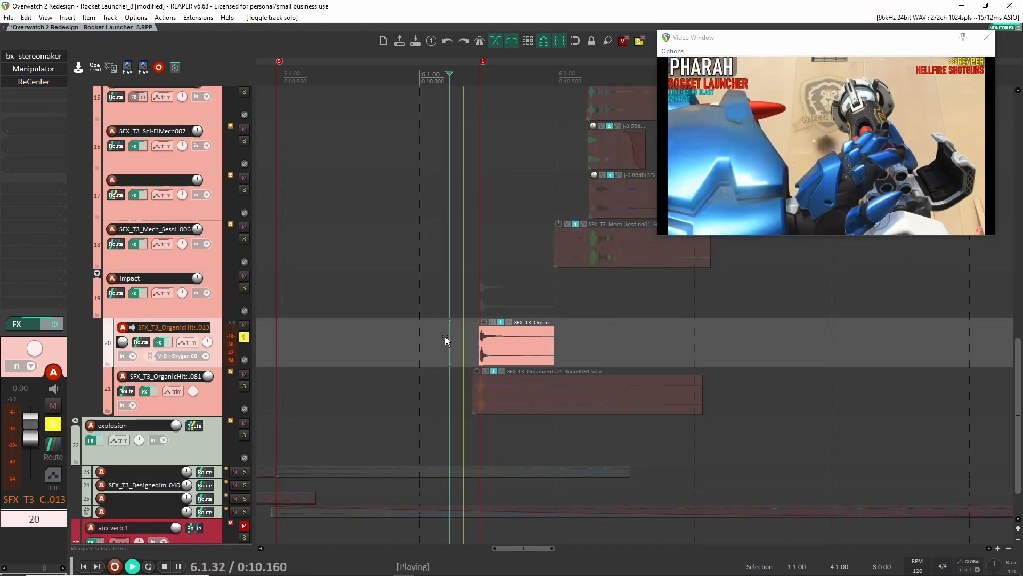
pyautogui.press('space')
pyautogui.press('space')
pyautogui.press('space')
pyautogui.press('space')
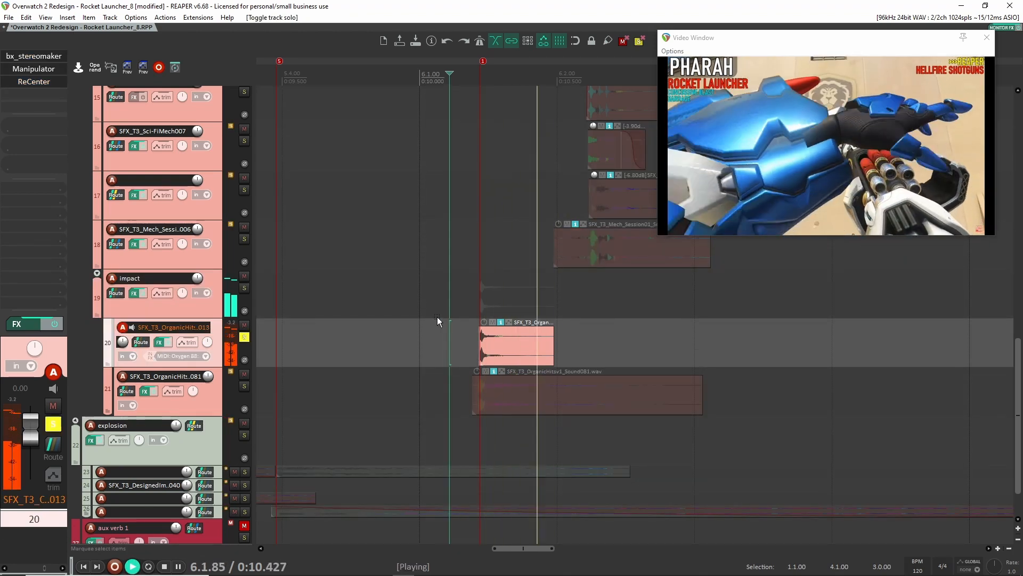
pyautogui.press('space')
# Bypass bx_stereomaker, Manipulator and ReCenter on track 20 and play the unprocessed OrganicHits item.
pyautogui.scroll(2, 436, 317)
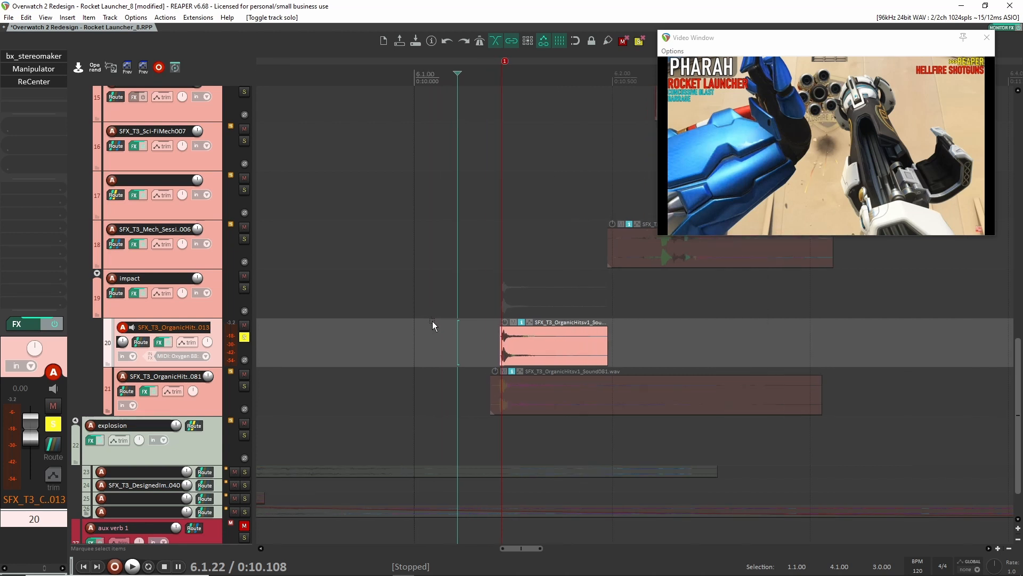
pyautogui.scroll(-4, 441, 317)
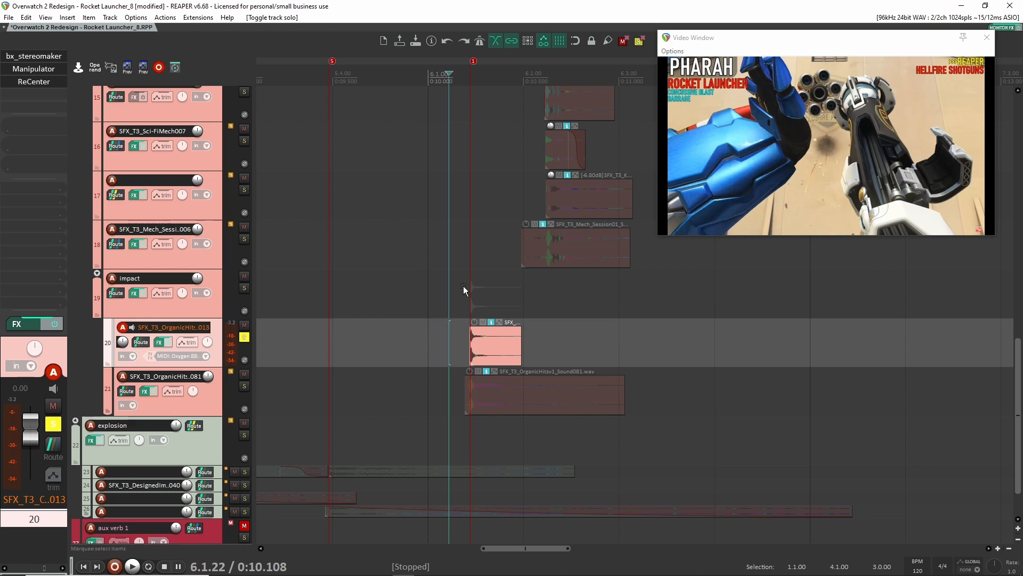
pyautogui.scroll(2, 488, 319)
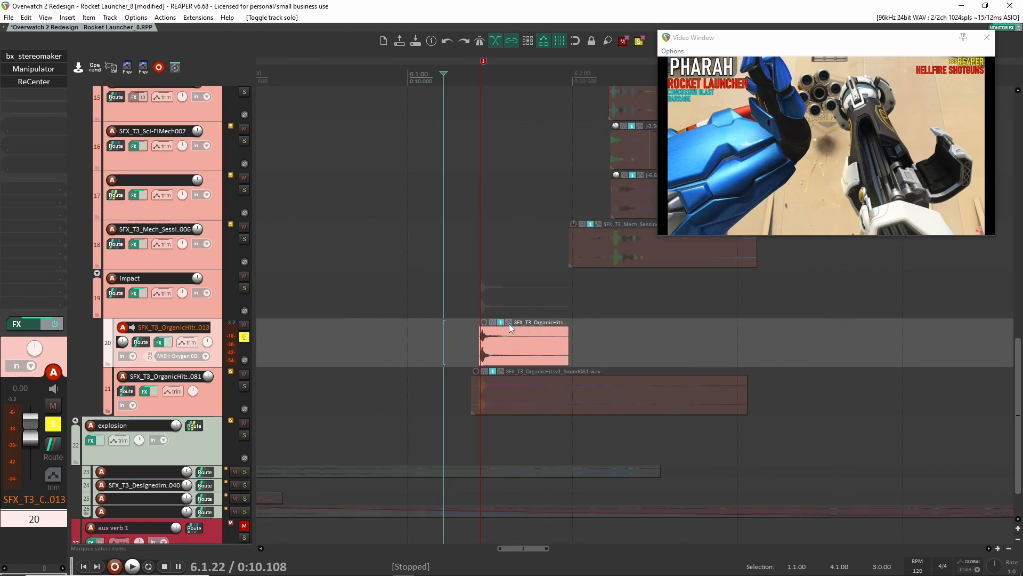
pyautogui.doubleClick(36, 92)
pyautogui.moveTo(34, 69); pyautogui.dragTo(35, 79)
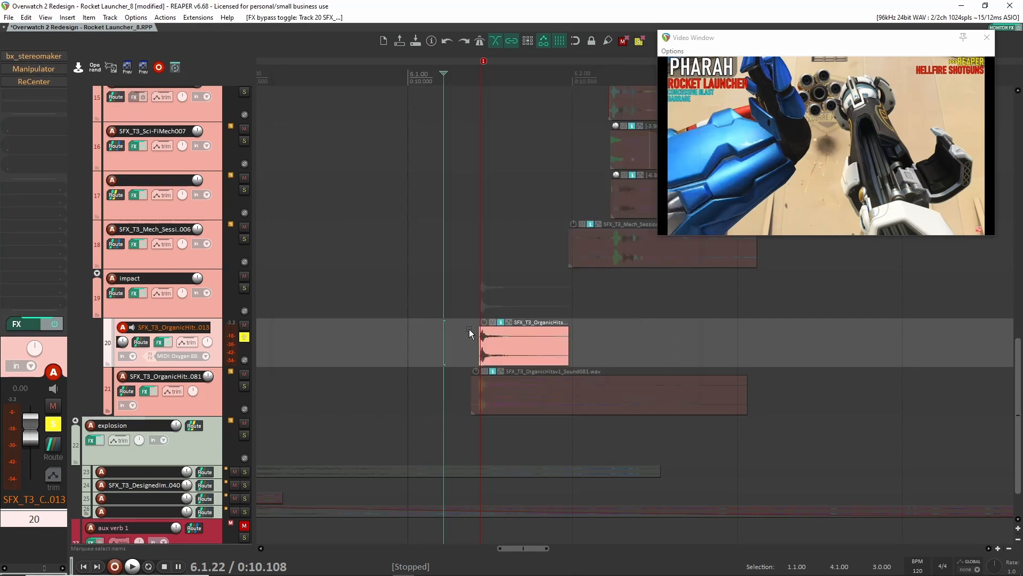
pyautogui.click(469, 335)
pyautogui.press('space')
pyautogui.press('space')
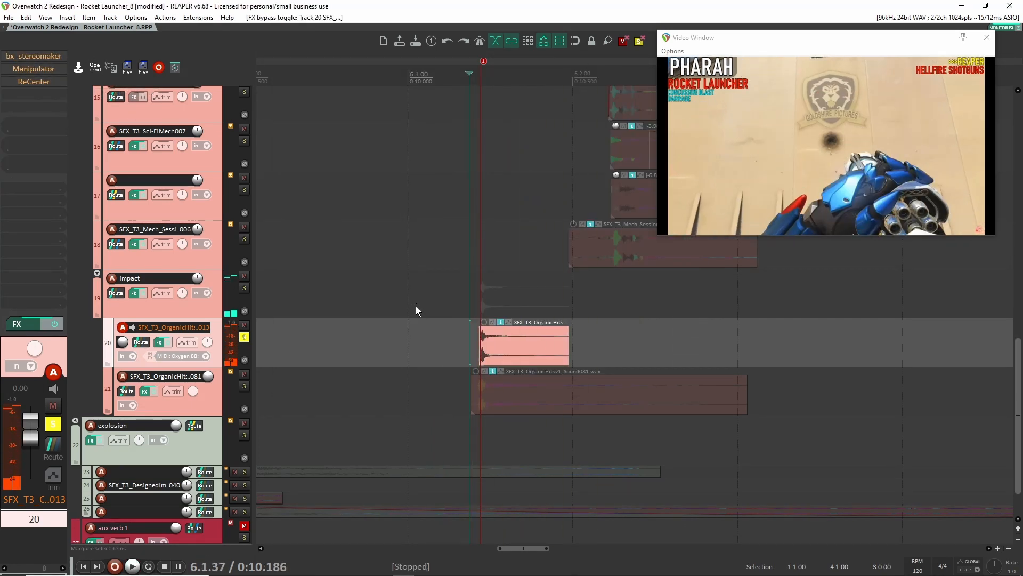
# Enable and open bx_stereomaker on track 20 and play the item through it from an earlier point.
pyautogui.click(33, 56)
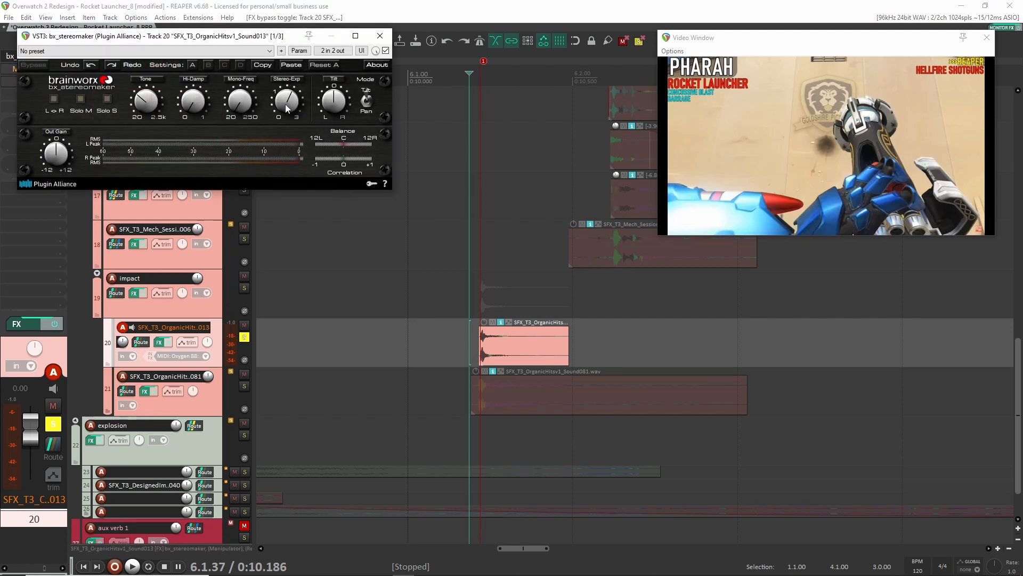
pyautogui.press('space')
pyautogui.click(432, 122)
pyautogui.press('space')
# Compare the track 20 item with bx_stereomaker bypassed and enabled, leaving it enabled and closing its window.
pyautogui.click(385, 51)
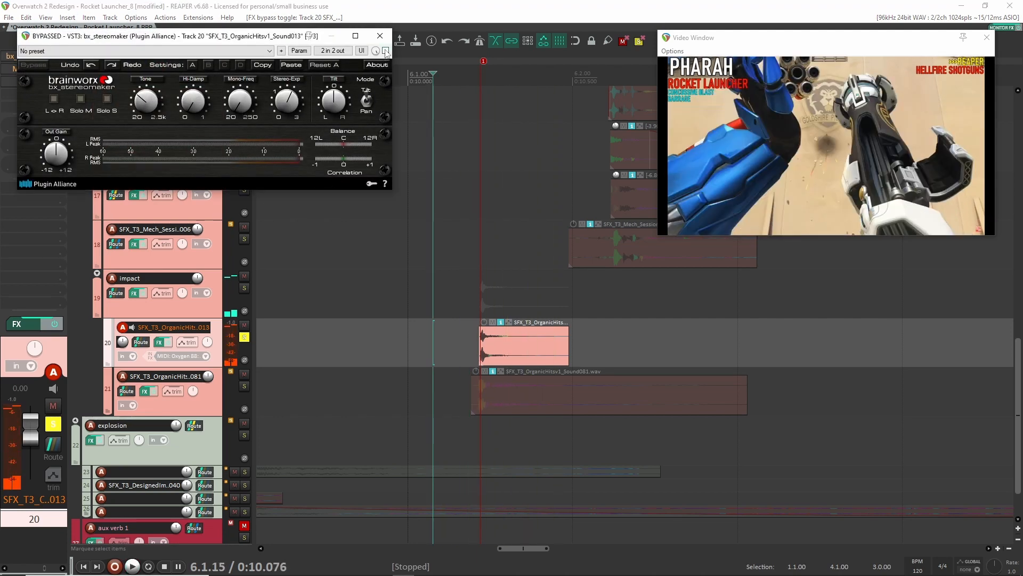
pyautogui.click(385, 51)
pyautogui.press('space')
pyautogui.press('space')
pyautogui.click(385, 51)
pyautogui.press('space')
pyautogui.press('space')
pyautogui.click(385, 51)
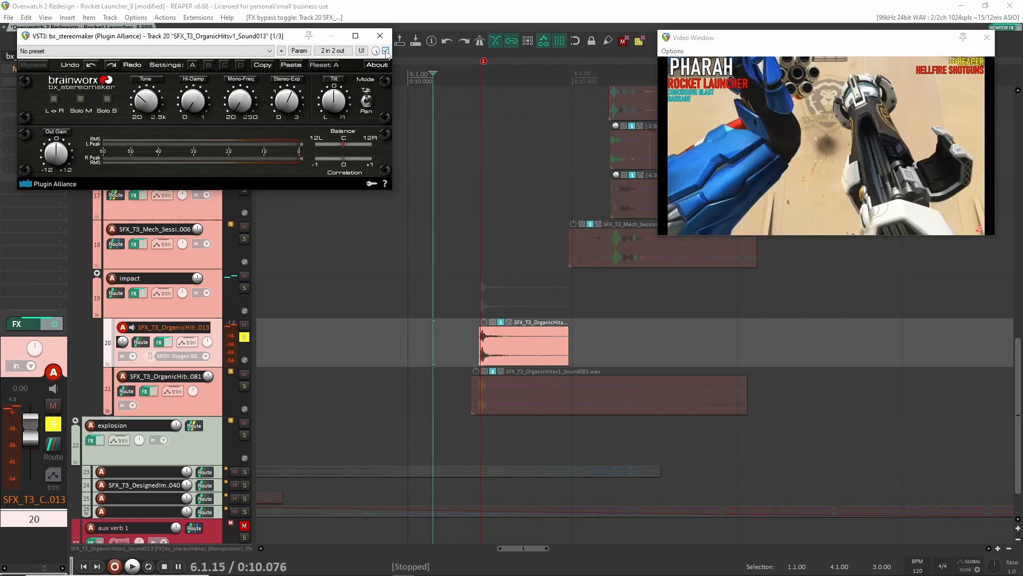
pyautogui.press('space')
pyautogui.press('space')
pyautogui.click(385, 37)
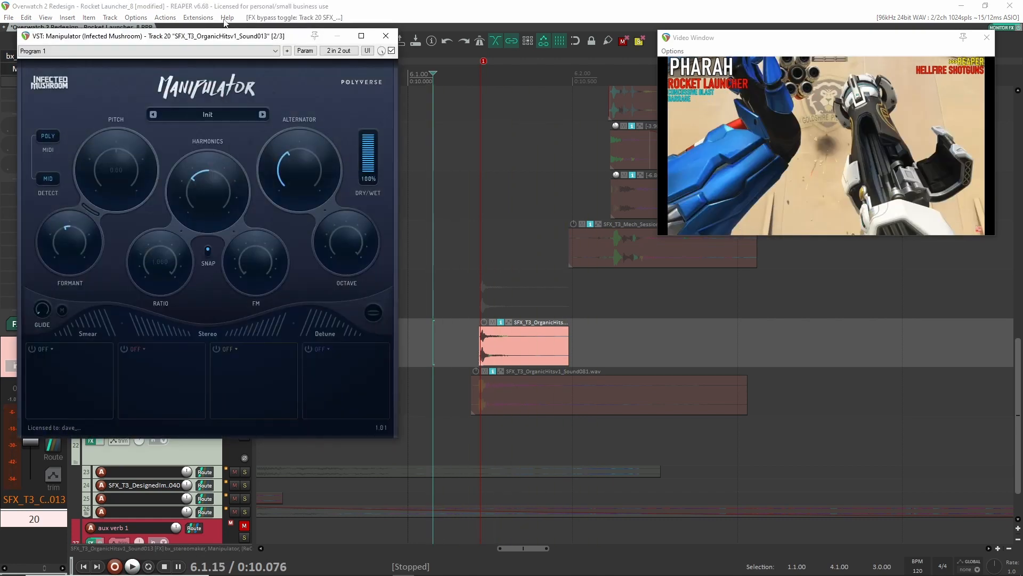
# Compare the track 20 item with Manipulator enabled and bypassed, and play it through ReCenter, closing both plugin windows.
pyautogui.moveTo(216, 41); pyautogui.dragTo(285, 45)
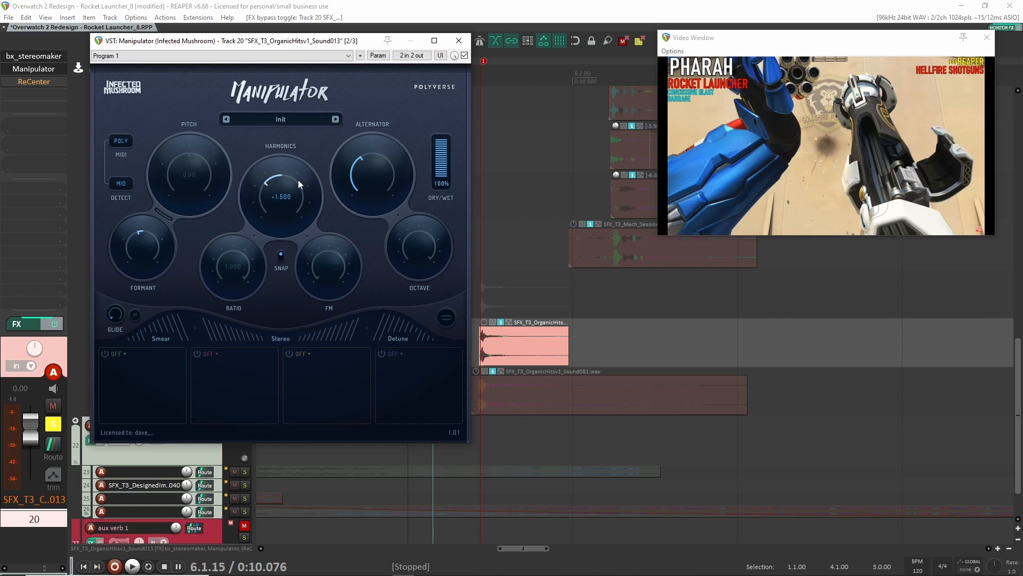
pyautogui.press('space')
pyautogui.press('space')
pyautogui.click(465, 56)
pyautogui.press('space')
pyautogui.press('space')
pyautogui.click(465, 56)
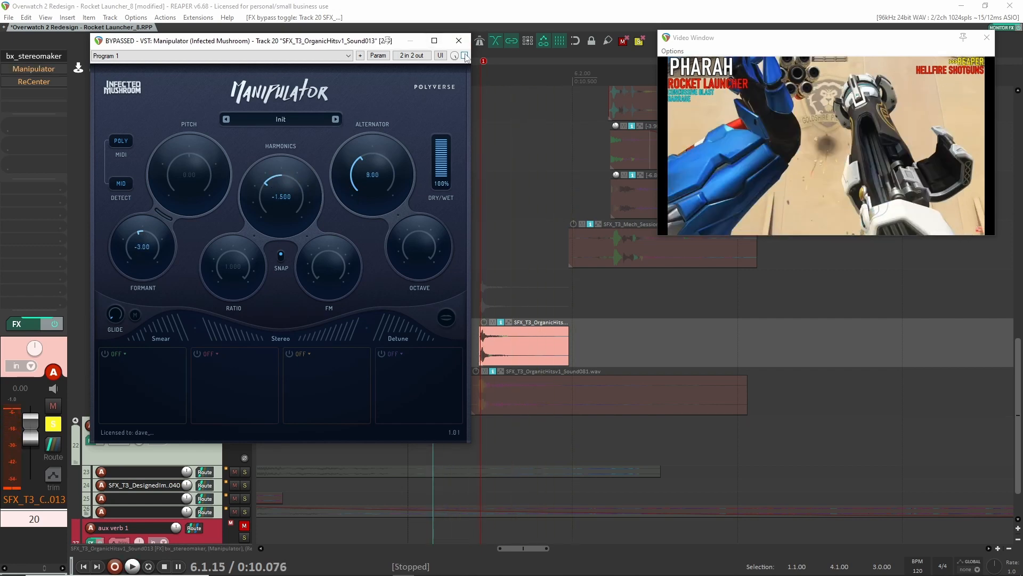
pyautogui.press('space')
pyautogui.press('space')
pyautogui.click(459, 40)
pyautogui.click(45, 81)
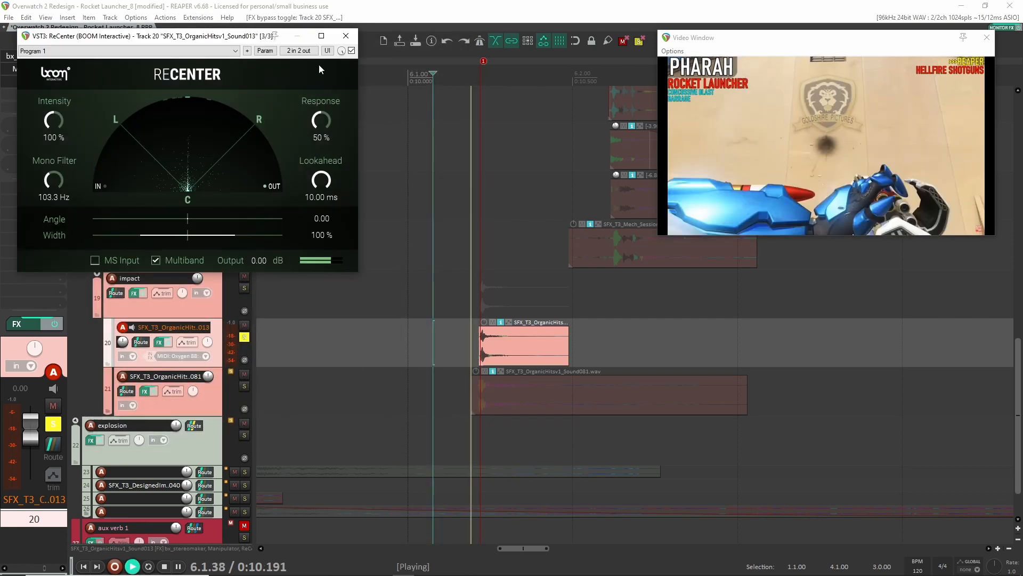
pyautogui.click(346, 36)
# Switch the solo from track 20 to track 21, select it and place the edit cursor ahead of its OrganicHits item.
pyautogui.click(244, 337)
pyautogui.click(244, 386)
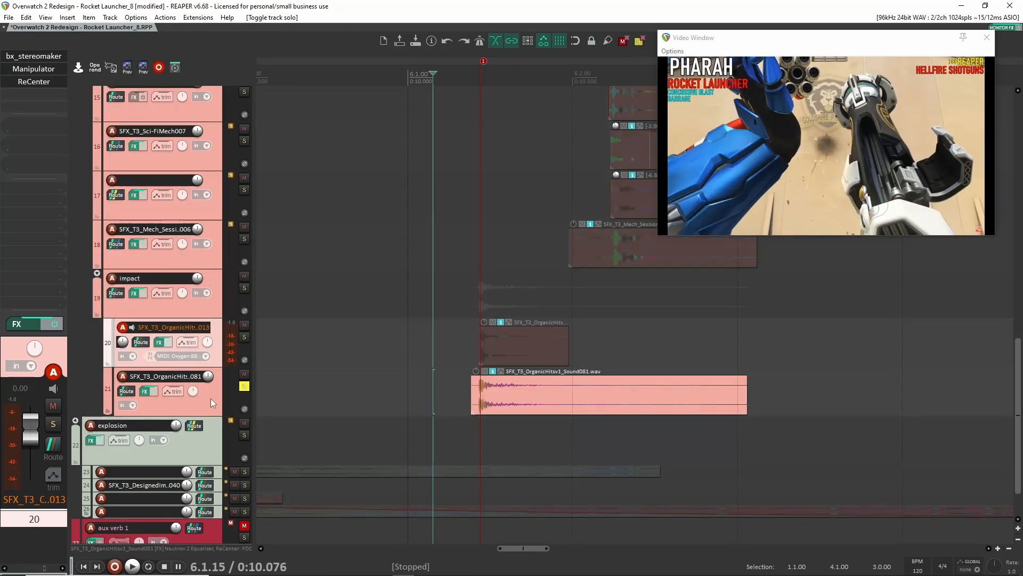
pyautogui.click(210, 398)
pyautogui.click(428, 394)
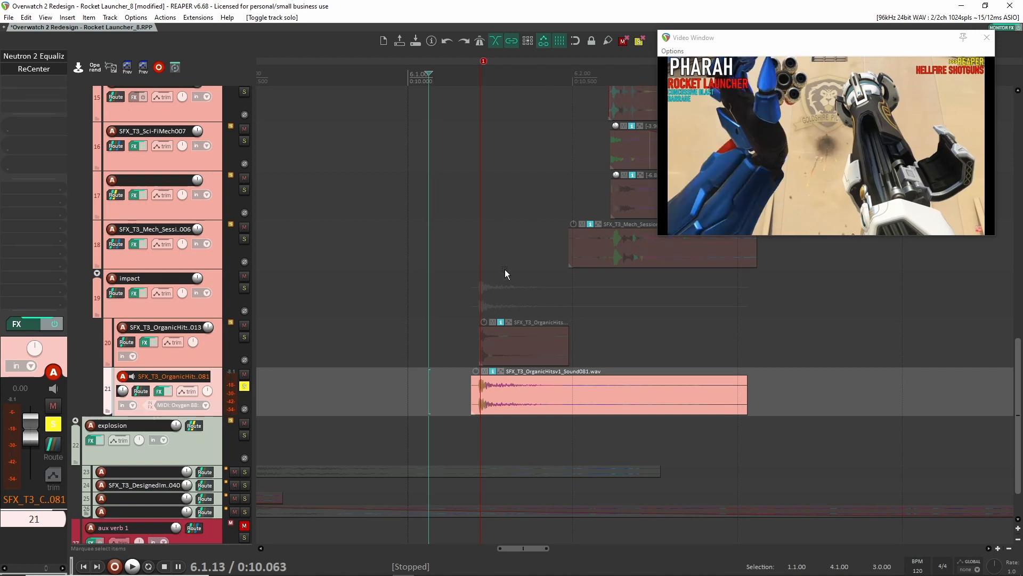
pyautogui.click(353, 395)
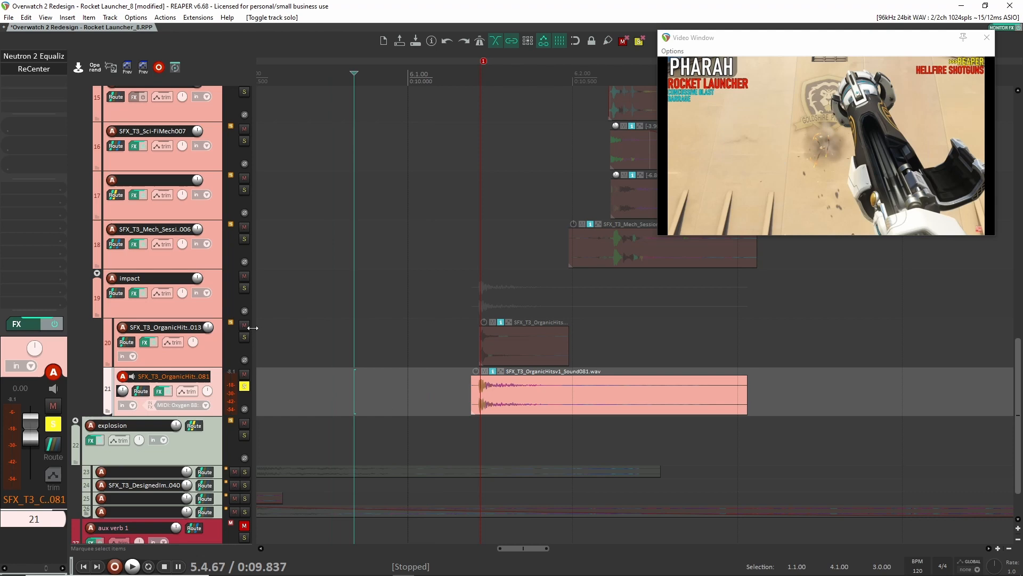
# Bypass Neutron 2 Equalizer and ReCenter on track 21 and play the unprocessed OrganicHitsv1_Sound081 item.
pyautogui.keyDown('shift'); pyautogui.click(33, 58); pyautogui.keyUp('shift')
pyautogui.keyDown('shift'); pyautogui.click(44, 70); pyautogui.keyUp('shift')
pyautogui.press('space')
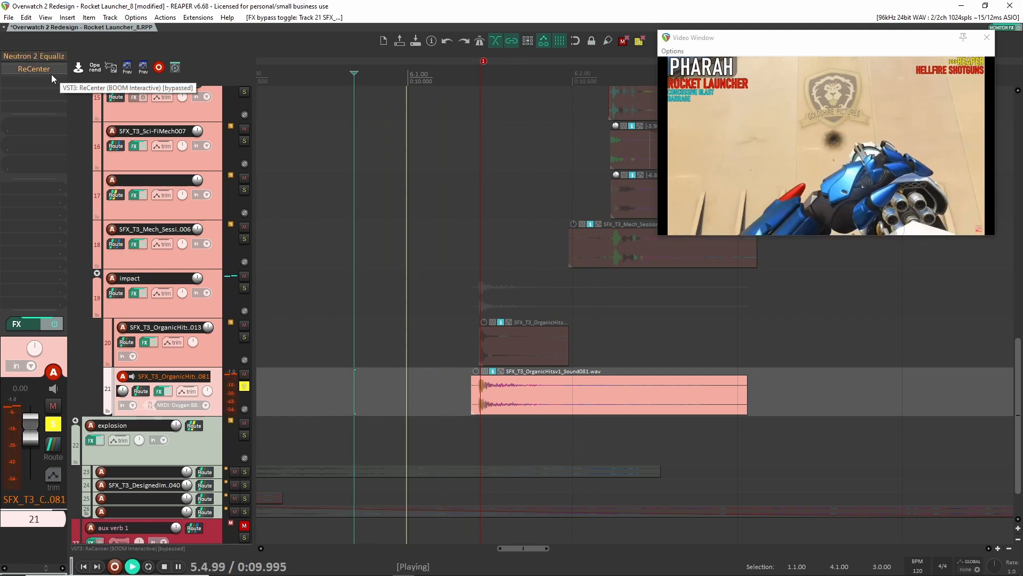
pyautogui.press('space')
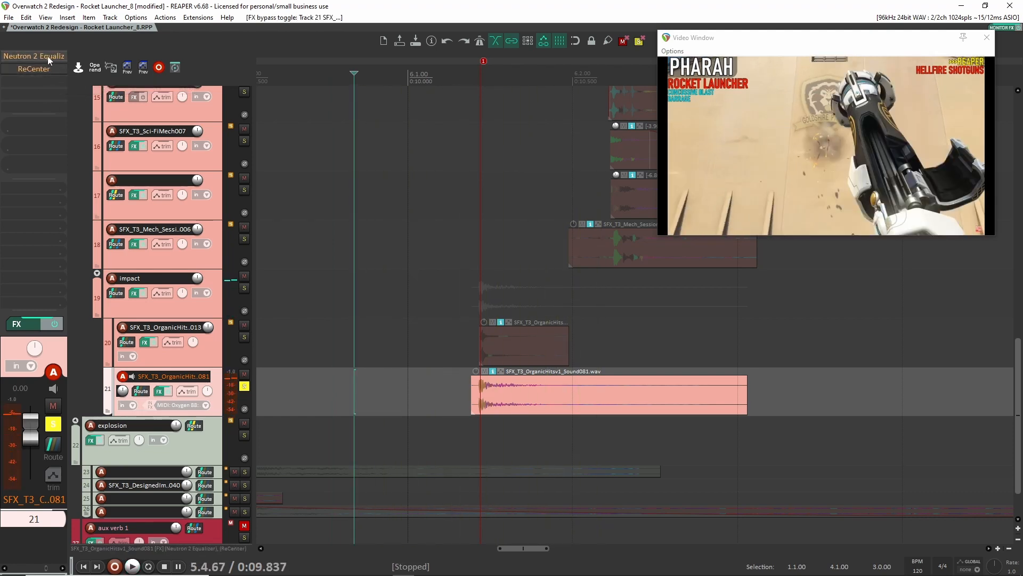
# Enable and review Neutron 2 Equalizer on track 21, comparing the item with and without its EQ curve, and close its window.
pyautogui.keyDown('shift'); pyautogui.click(47, 56); pyautogui.keyUp('shift')
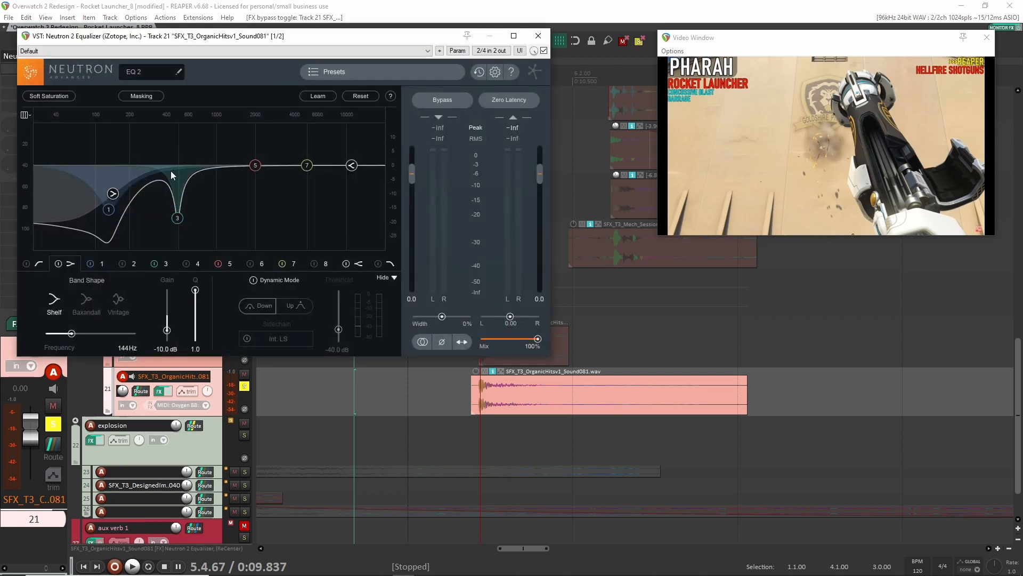
pyautogui.press('space')
pyautogui.press('space')
pyautogui.press('space')
pyautogui.press('space')
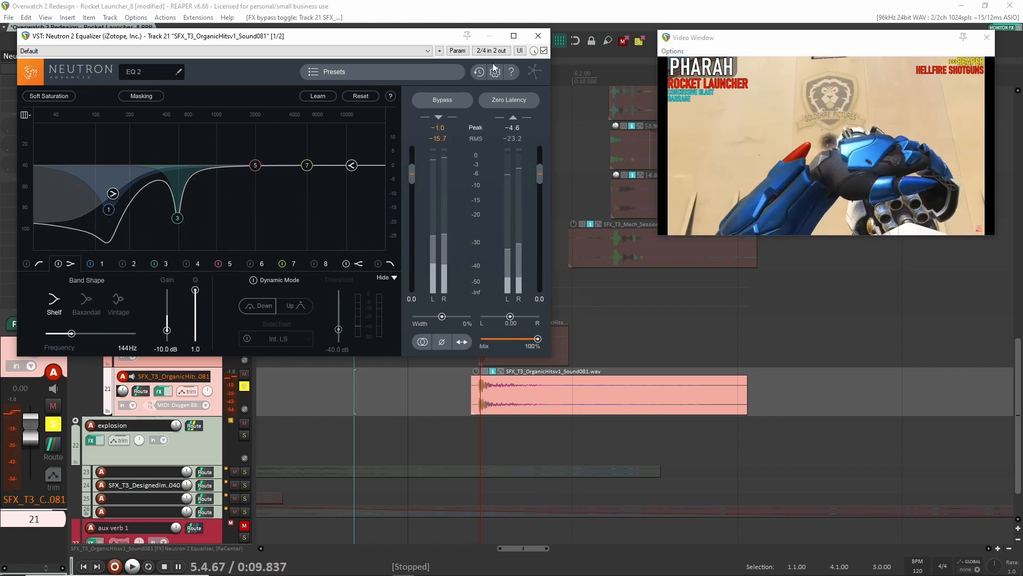
pyautogui.click(544, 50)
pyautogui.press('space')
pyautogui.press('space')
pyautogui.press('space')
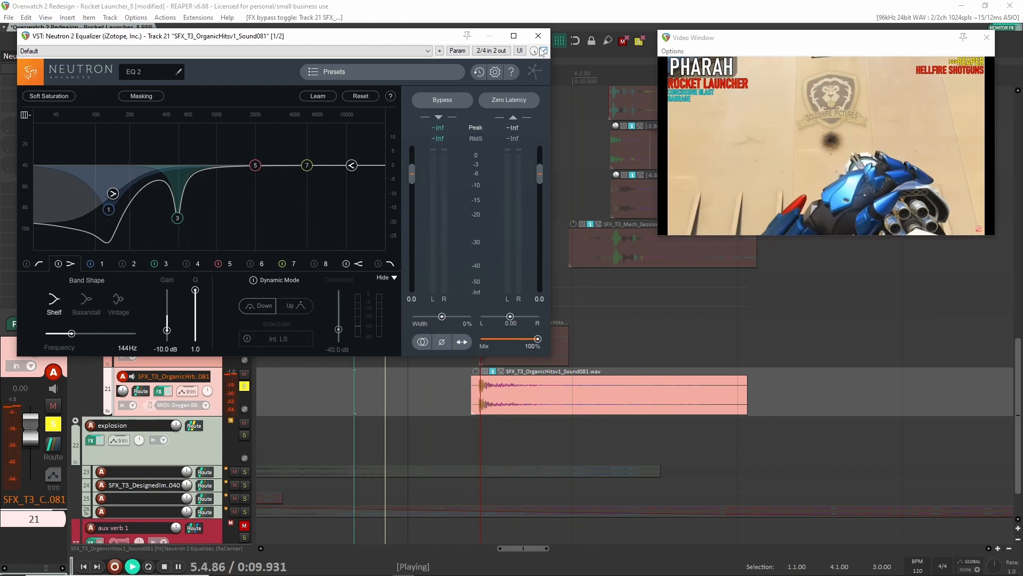
pyautogui.press('space')
pyautogui.click(539, 36)
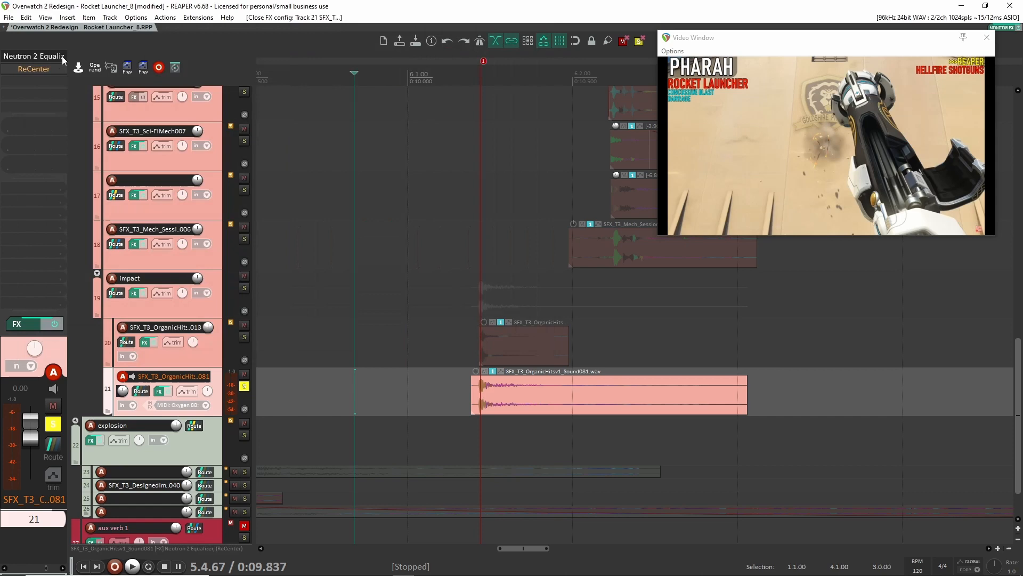
# Enable and open ReCenter on track 21, play the item through it repeatedly and close its window.
pyautogui.click(34, 68)
pyautogui.press('space')
pyautogui.press('space')
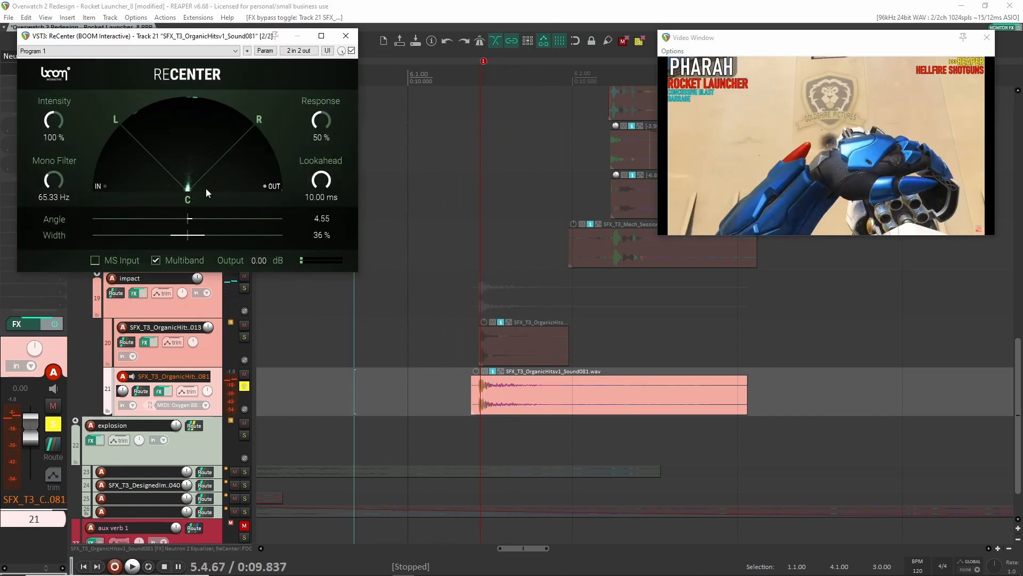
pyautogui.press('space')
pyautogui.press('space')
pyautogui.press('space')
pyautogui.press('space')
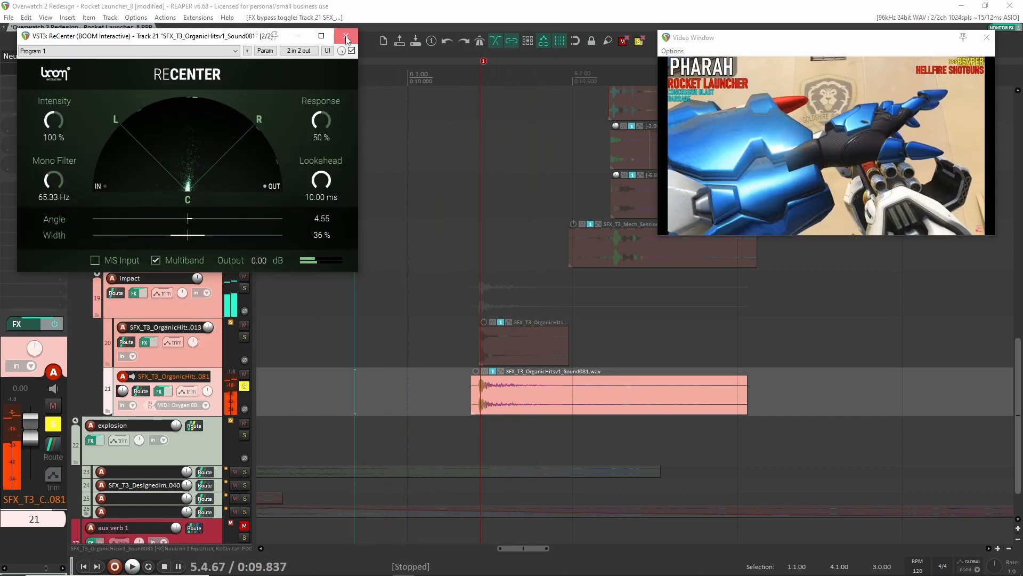
pyautogui.click(346, 36)
# Switch the solo from track 21 back to the impact folder and play both OrganicHits layers together.
pyautogui.click(244, 386)
pyautogui.click(244, 288)
pyautogui.press('space')
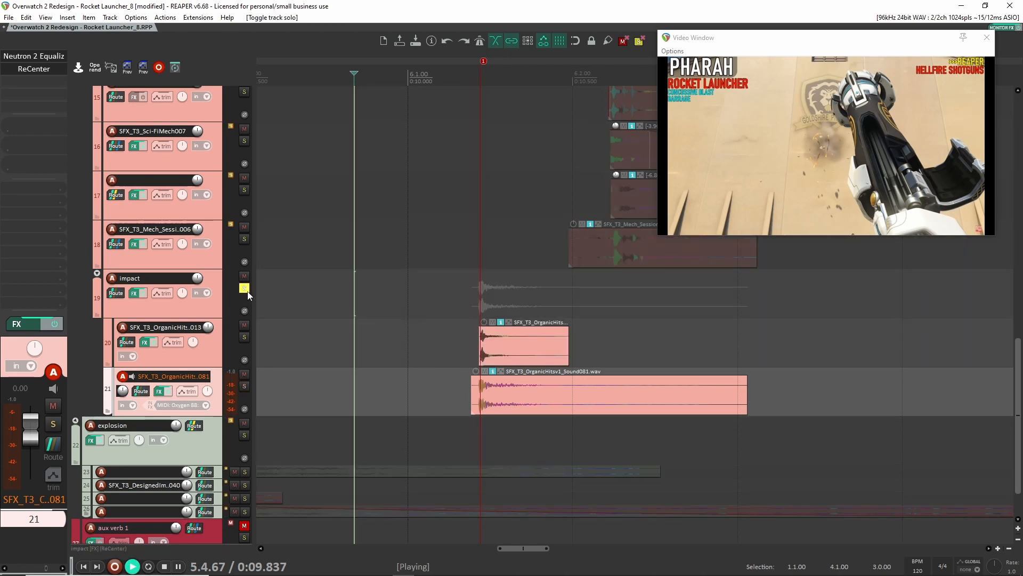
pyautogui.press('space')
# Open ReCenter on the impact folder and play both OrganicHits layers through it.
pyautogui.click(213, 312)
pyautogui.click(47, 55)
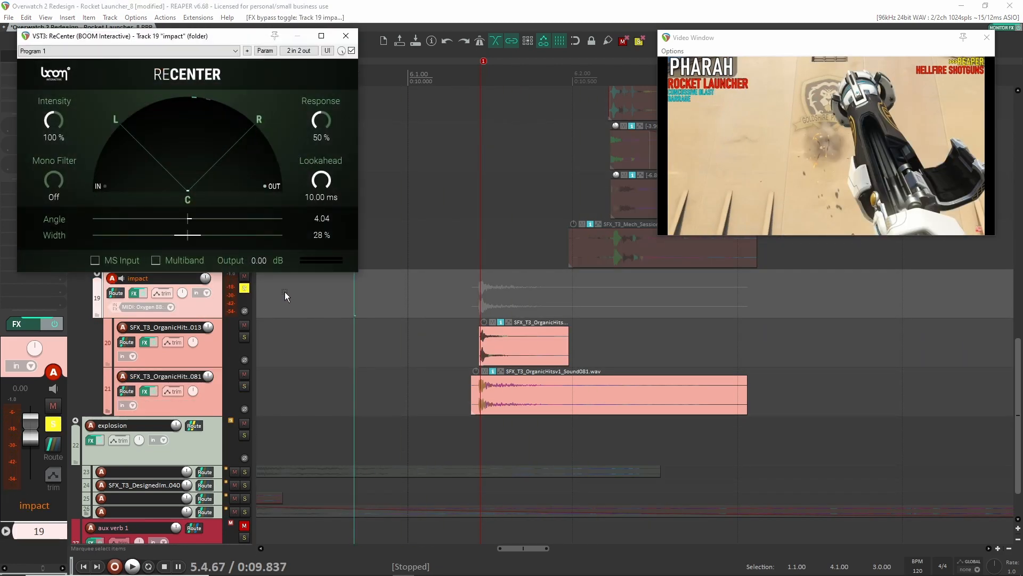
pyautogui.press('space')
pyautogui.press('space')
pyautogui.press('space')
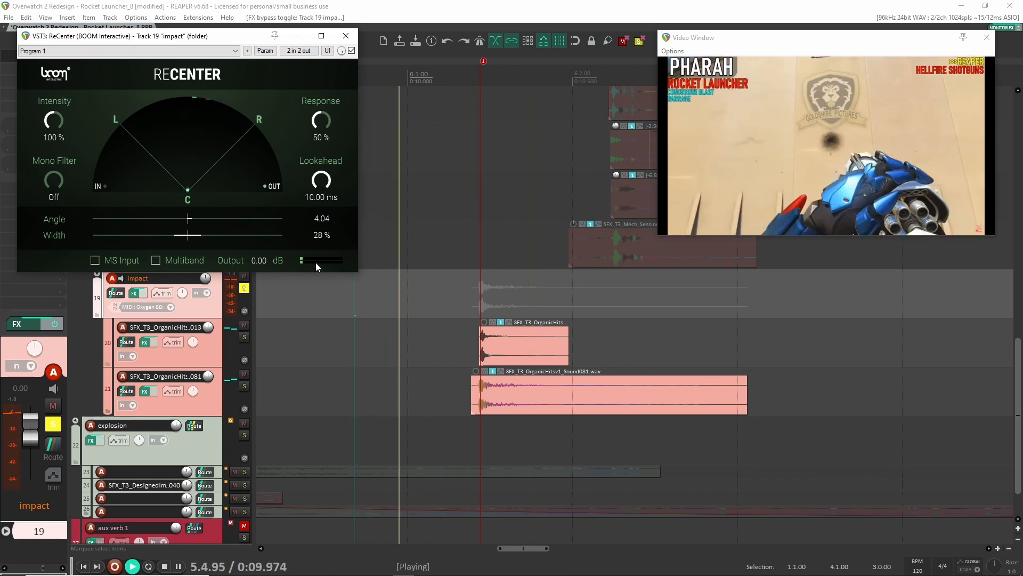
pyautogui.press('space')
# Compare the impact layers with ReCenter bypassed and enabled on the folder, and close its window.
pyautogui.click(351, 51)
pyautogui.press('space')
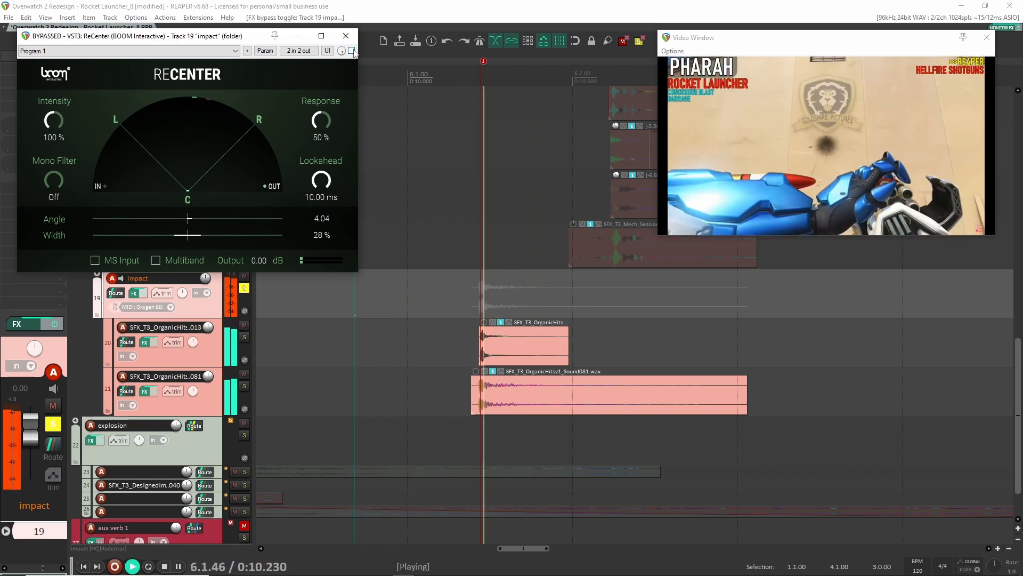
pyautogui.press('space')
pyautogui.click(351, 51)
pyautogui.press('space')
pyautogui.press('space')
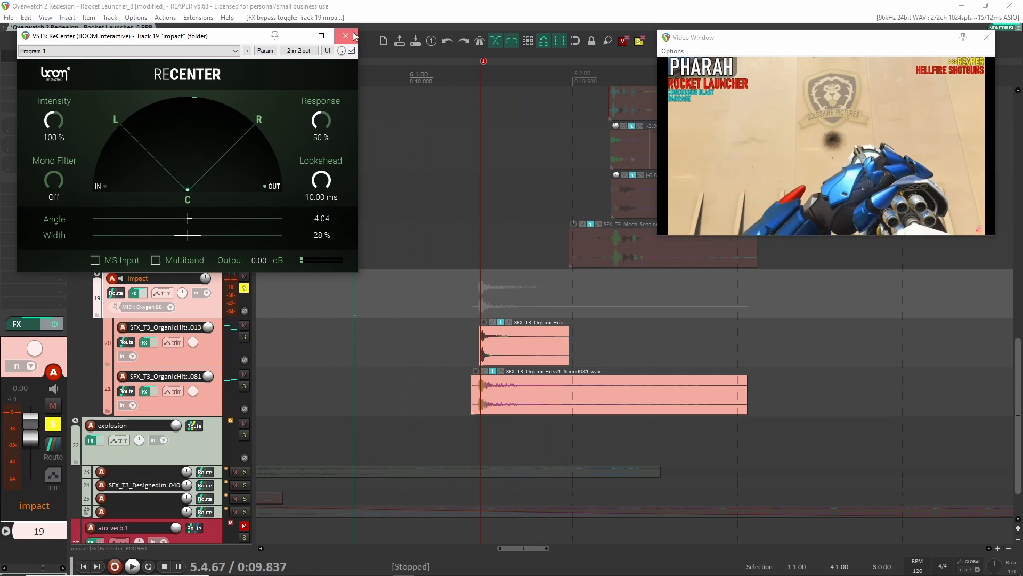
pyautogui.click(346, 36)
# Take the impact folder out of solo and play the reload section from just before the Sci-FiMech007 item on track 16.
pyautogui.press('F6')
pyautogui.moveTo(508, 241); pyautogui.dragTo(302, 344)
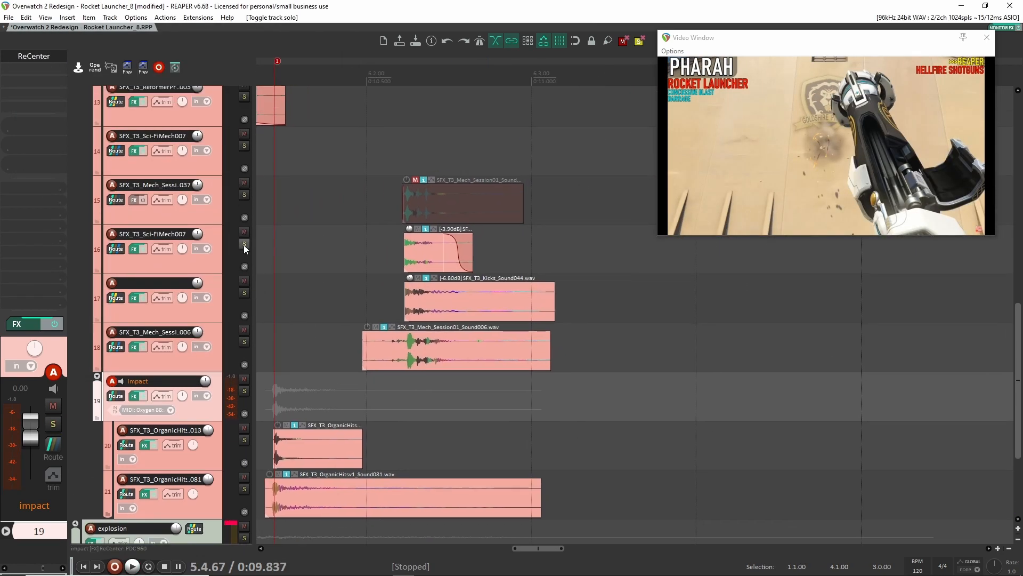
pyautogui.click(329, 247)
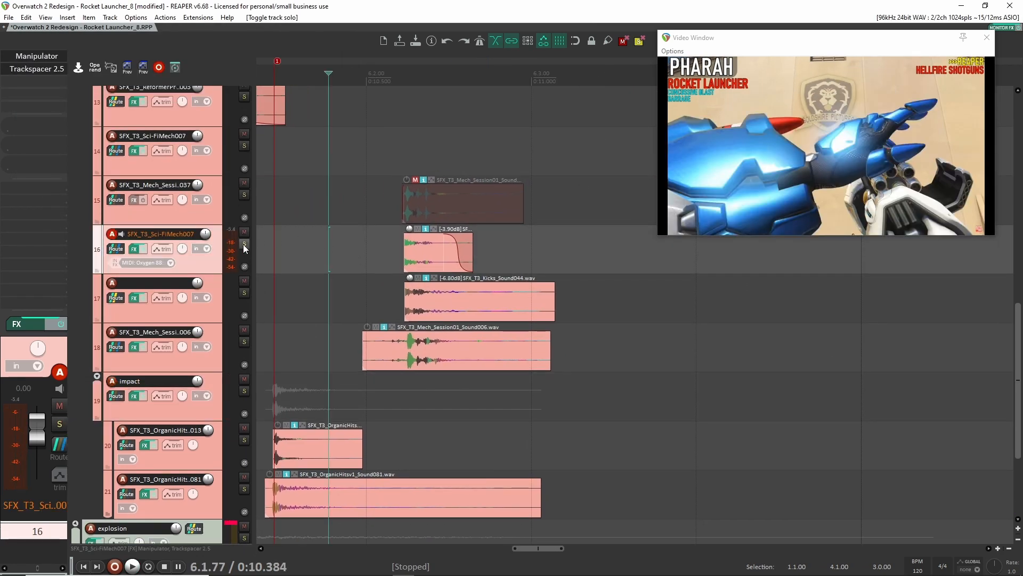
pyautogui.press('space')
pyautogui.press('space')
pyautogui.click(348, 235)
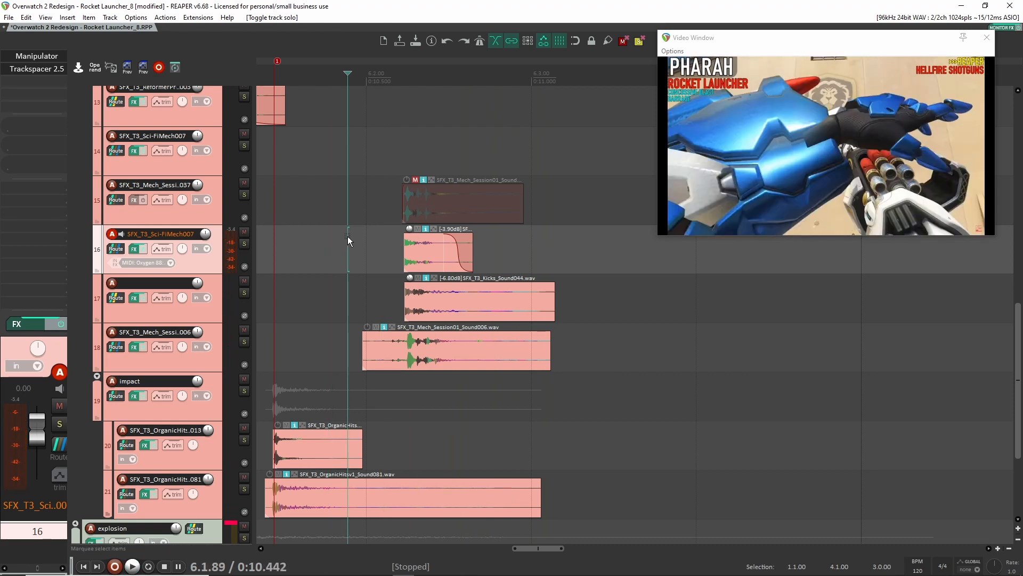
pyautogui.press('space')
pyautogui.press('space')
# Solo track 16 and play its Sci-FiMech007 item with its plugins active.
pyautogui.click(244, 244)
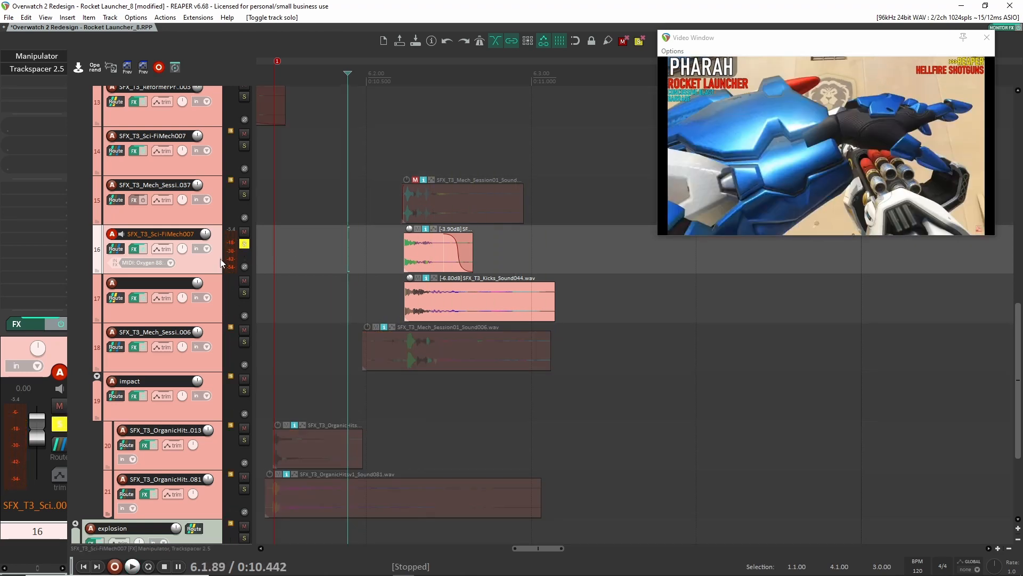
pyautogui.press('Up')
pyautogui.press('Down')
pyautogui.press('space')
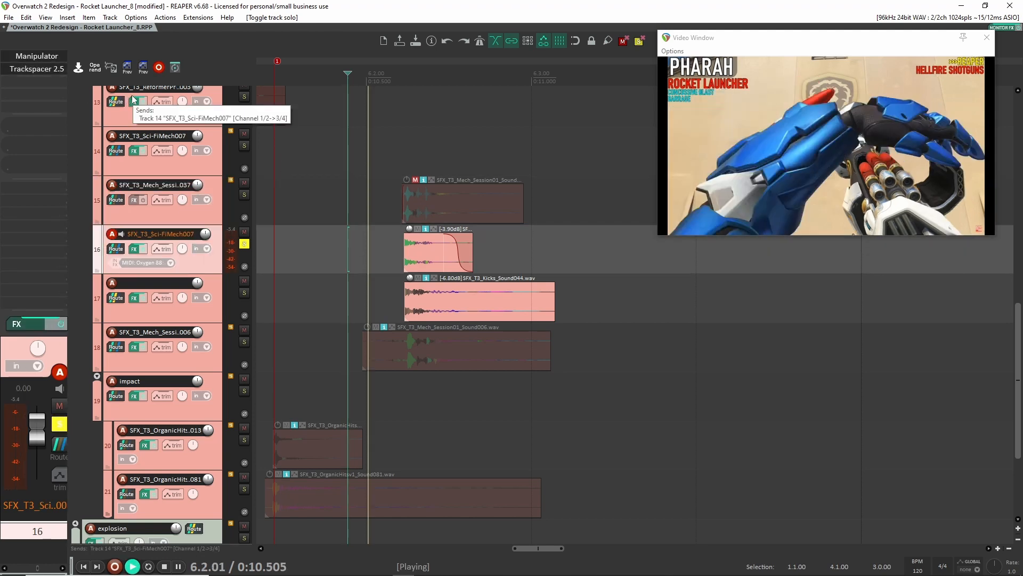
pyautogui.press('space')
pyautogui.press('space')
pyautogui.press('space')
# Bypass Manipulator and Trackspacer 2.5 on track 16 to compare the item with and without processing.
pyautogui.keyDown('shift'); pyautogui.click(49, 57); pyautogui.keyUp('shift')
pyautogui.keyDown('shift'); pyautogui.click(50, 72); pyautogui.keyUp('shift')
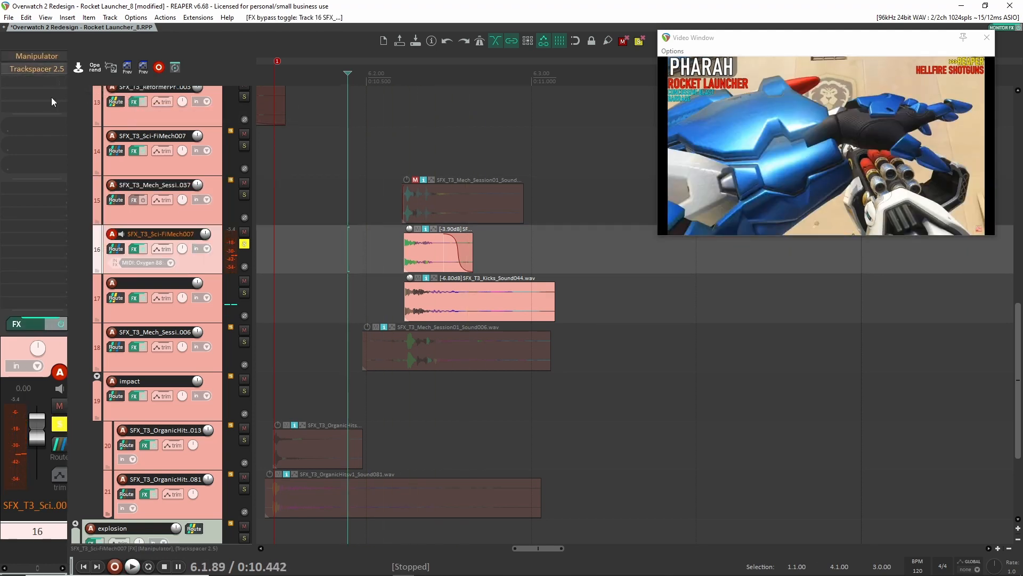
pyautogui.press('space')
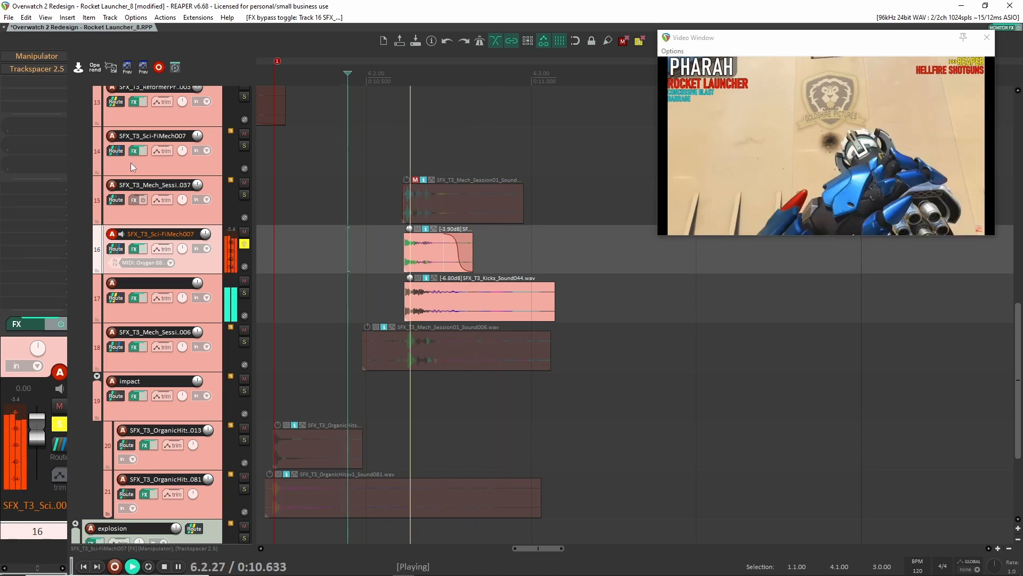
pyautogui.press('space')
# Open Manipulator on track 16, compare the item with it enabled and bypassed, and close its window.
pyautogui.click(40, 56)
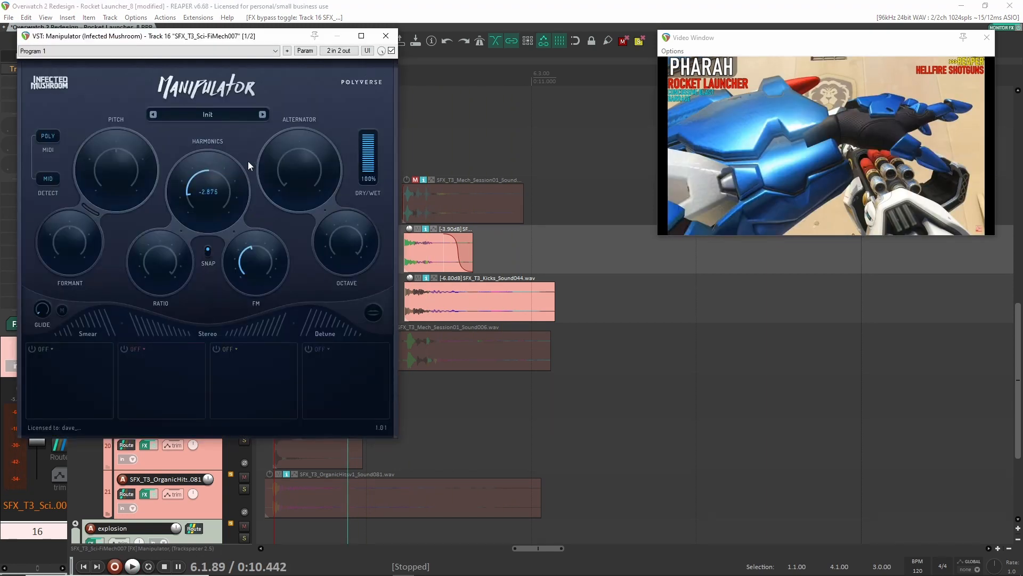
pyautogui.press('space')
pyautogui.click(392, 51)
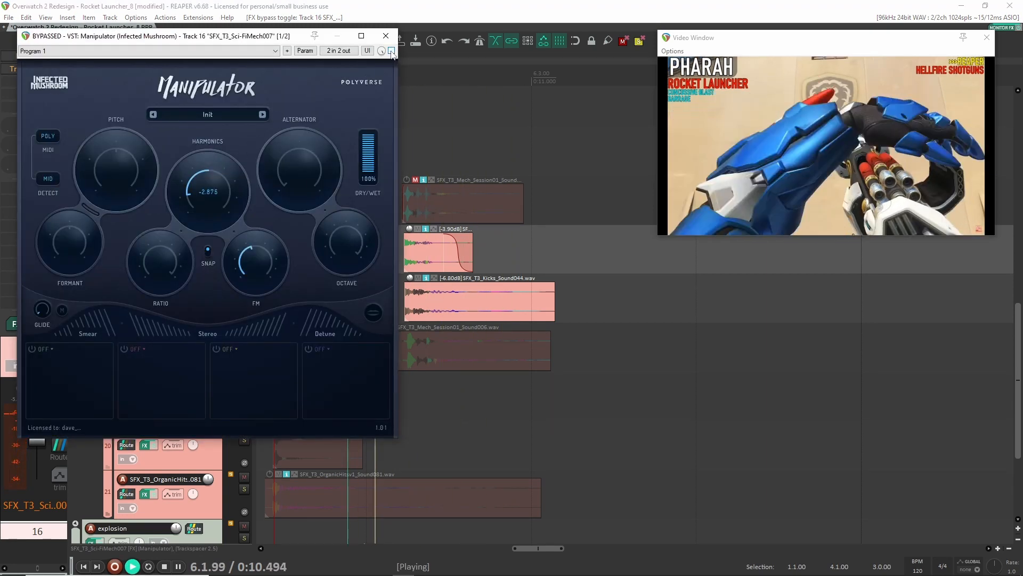
pyautogui.press('space')
pyautogui.click(391, 52)
pyautogui.press('space')
pyautogui.press('space')
pyautogui.press('space')
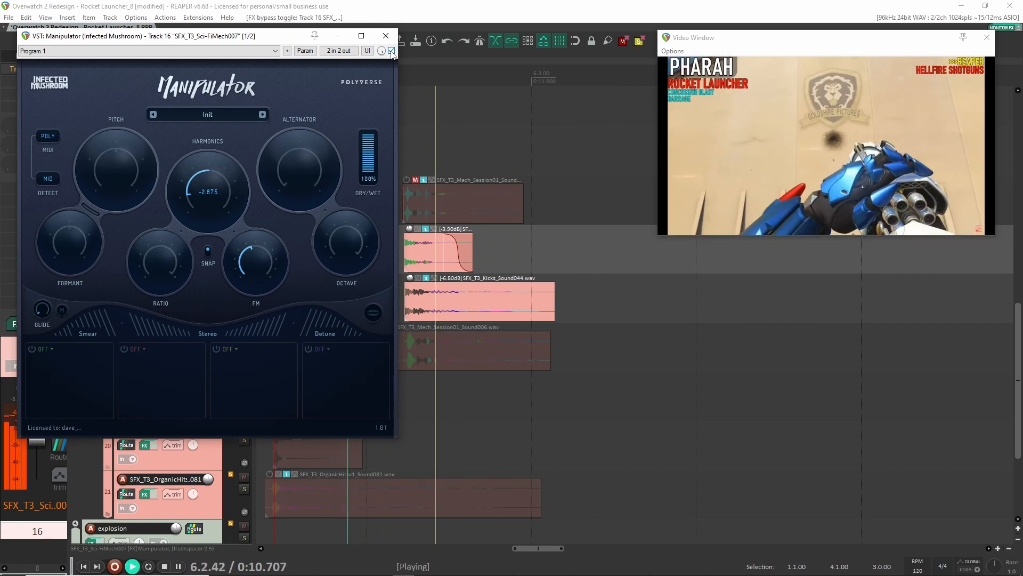
pyautogui.press('space')
pyautogui.click(386, 36)
# Check Trackspacer 2.5 and the routing of track 16, including the receive from track 17, and close the routing window.
pyautogui.keyDown('shift'); pyautogui.click(32, 70); pyautogui.keyUp('shift')
pyautogui.click(33, 70)
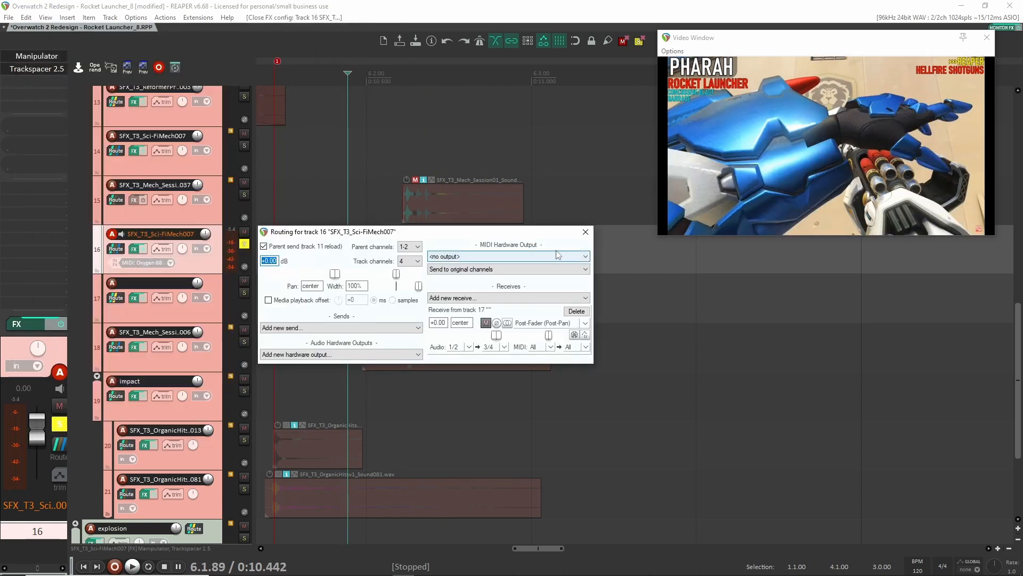
pyautogui.click(586, 231)
# Switch the solo from track 16 to track 17 and play its Kicks_Sound044 item.
pyautogui.click(216, 310)
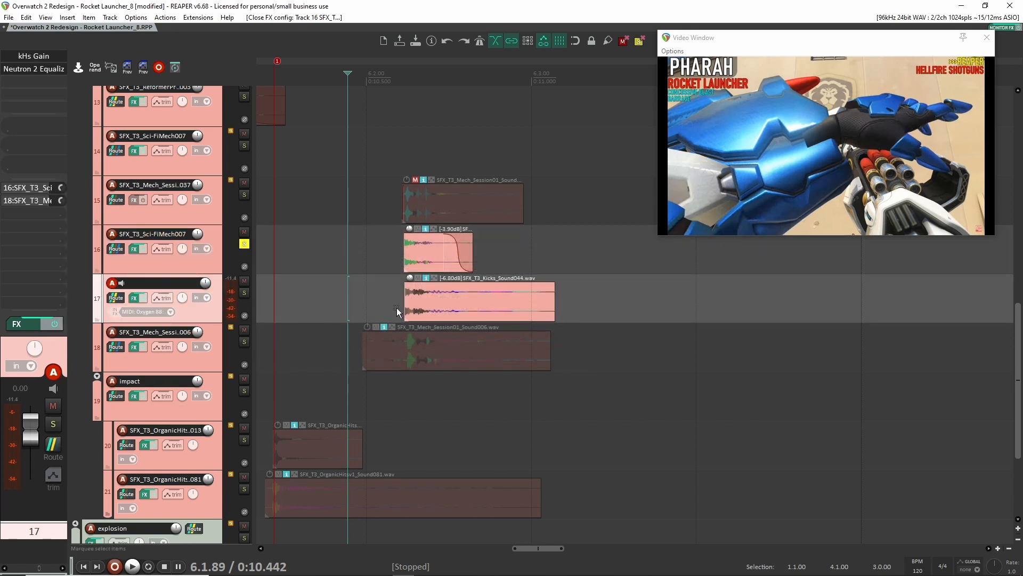
pyautogui.press('F6')
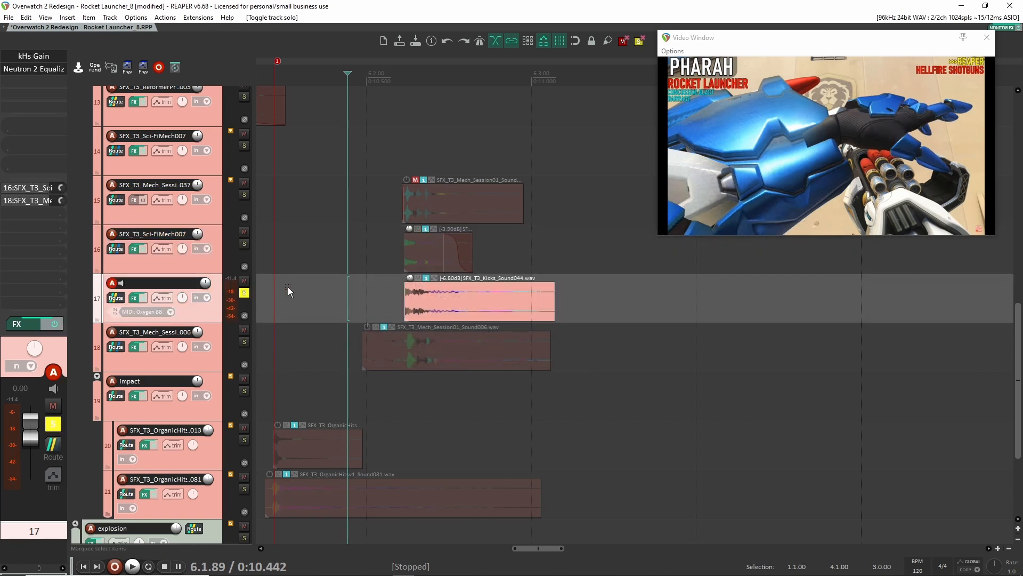
pyautogui.press('space')
pyautogui.press('space')
# Bypass Neutron 2 Equalizer and kHs Gain on track 17 and play the unprocessed kick item.
pyautogui.keyDown('shift'); pyautogui.click(47, 68); pyautogui.keyUp('shift')
pyautogui.keyDown('shift'); pyautogui.click(49, 57); pyautogui.keyUp('shift')
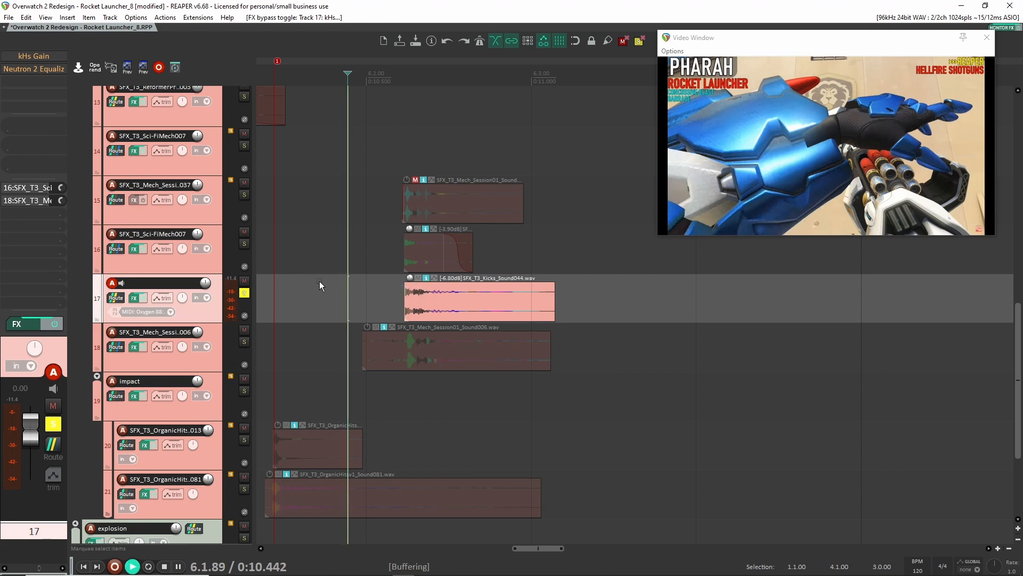
pyautogui.press('space')
pyautogui.press('space')
pyautogui.press('space')
pyautogui.press('space')
# Enable and review kHs Gain and Neutron 2 Equalizer on track 17 one after the other, closing each window.
pyautogui.click(38, 56)
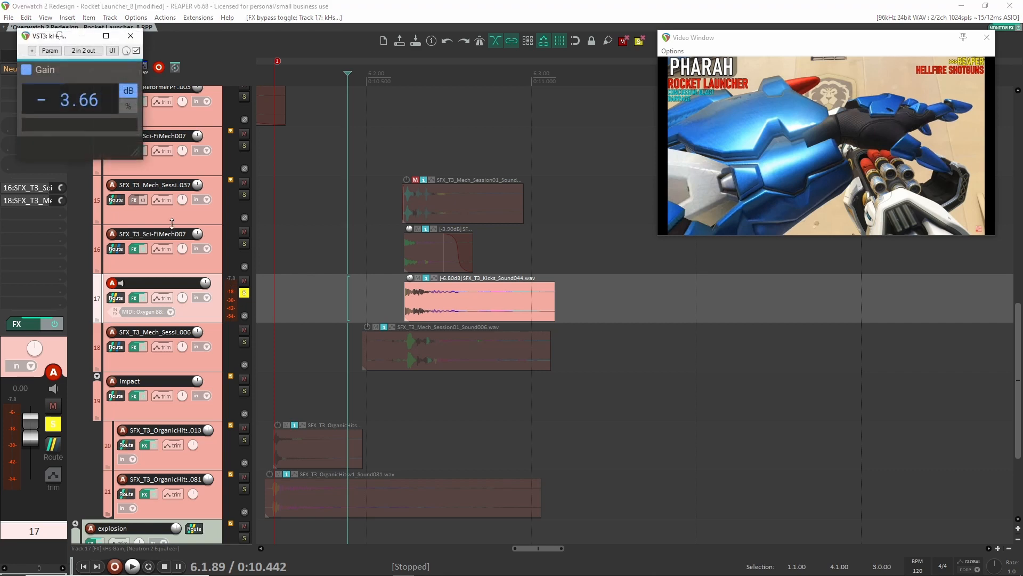
pyautogui.click(130, 36)
pyautogui.keyDown('shift'); pyautogui.click(45, 70); pyautogui.keyUp('shift')
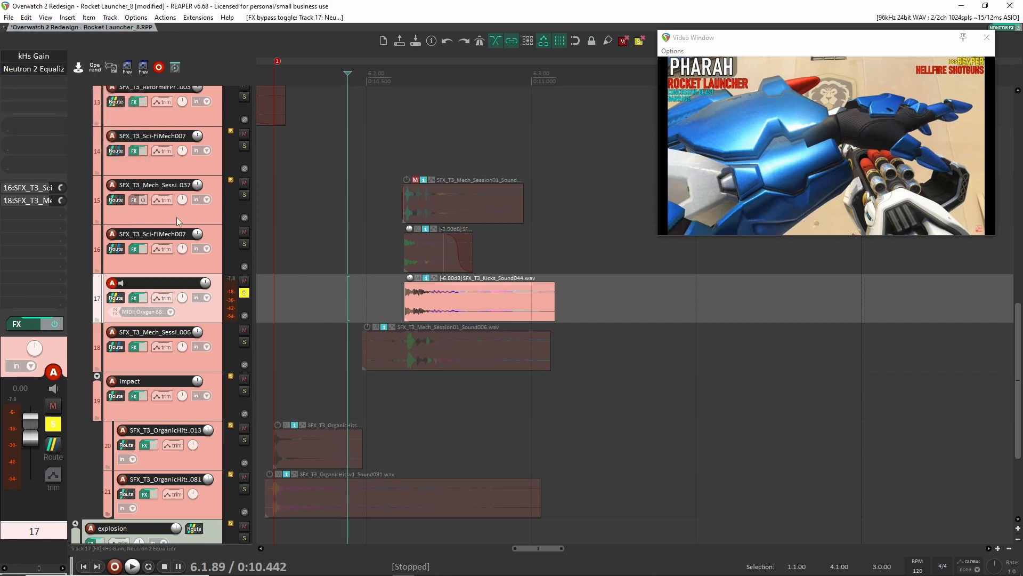
pyautogui.click(45, 69)
pyautogui.press('space')
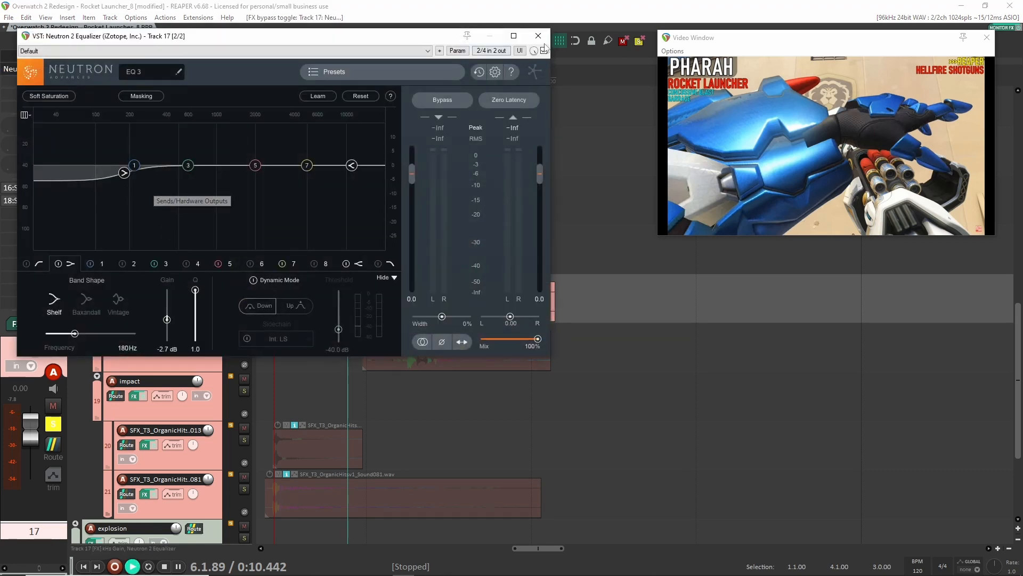
pyautogui.click(545, 40)
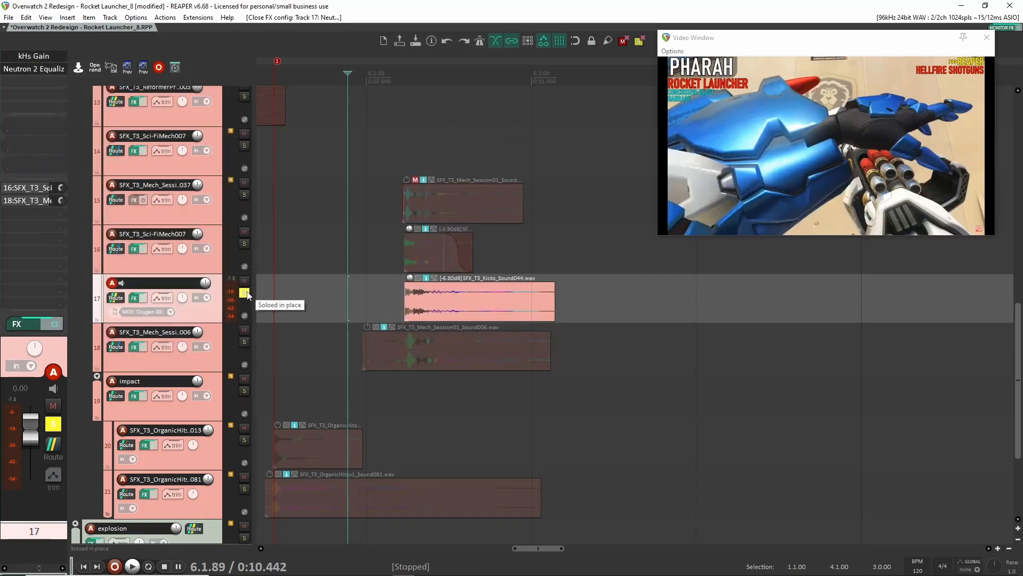
# Add track 16 to the solo and play the Sci-FiMech007 and Kicks_Sound044 items together.
pyautogui.click(244, 243)
pyautogui.click(217, 267)
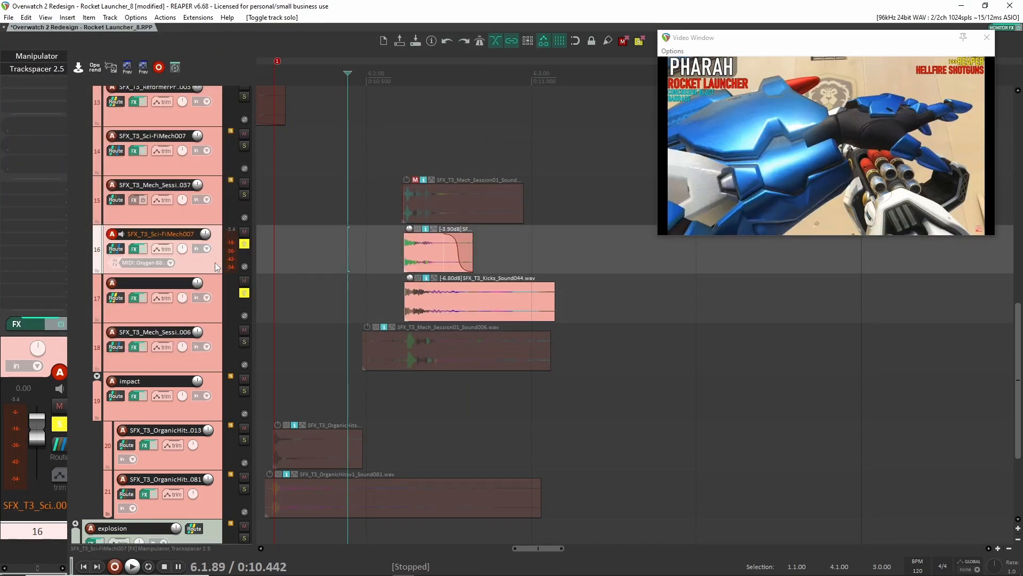
pyautogui.keyDown('shift'); pyautogui.click(214, 305); pyautogui.keyUp('shift')
pyautogui.press('space')
pyautogui.press('space')
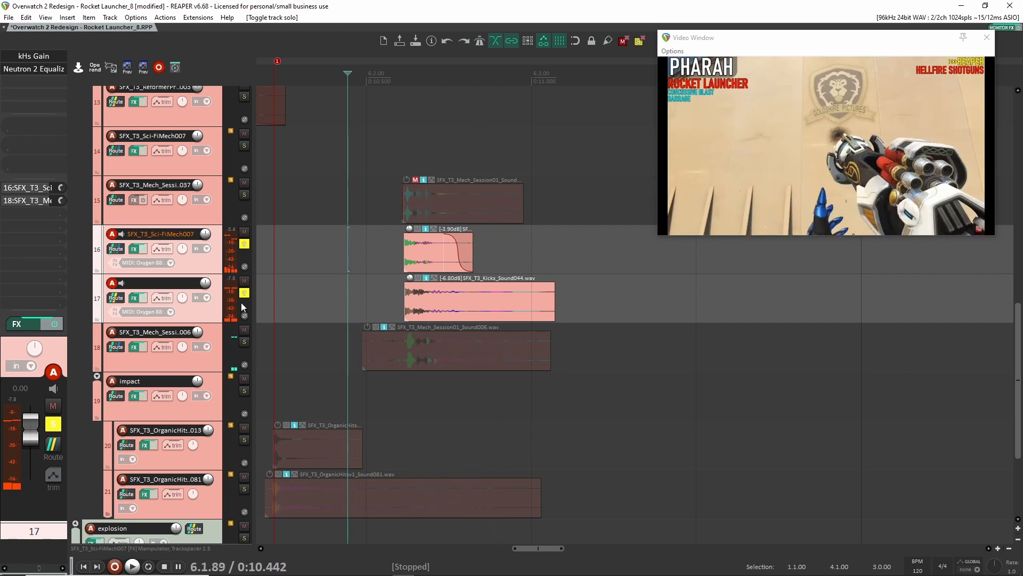
pyautogui.press('space')
pyautogui.press('space')
pyautogui.press('space')
pyautogui.press('space')
# Bypass Trackspacer 2.5 on track 16 and play tracks 16 and 17 together without the ducking.
pyautogui.click(439, 308)
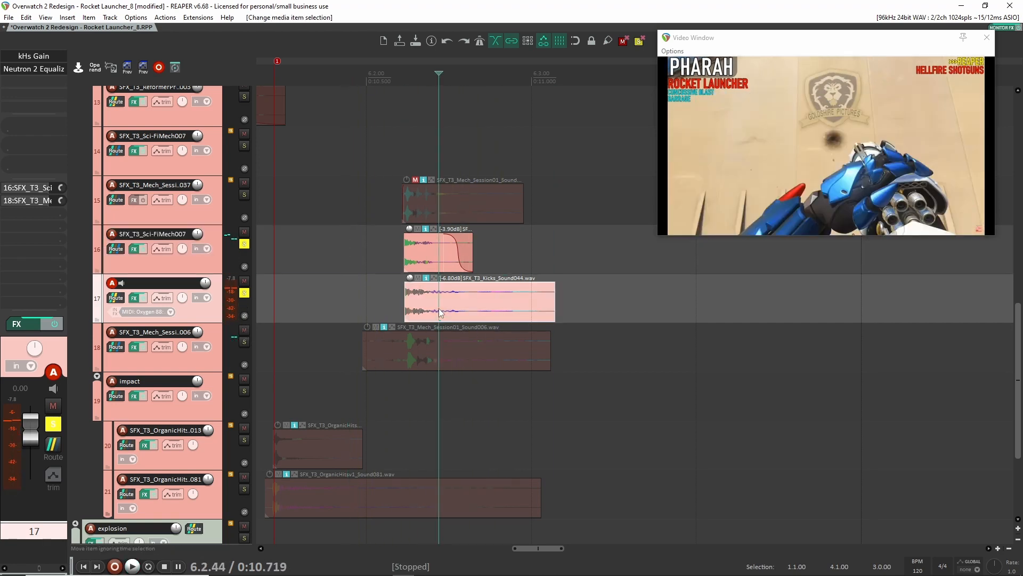
pyautogui.click(432, 253)
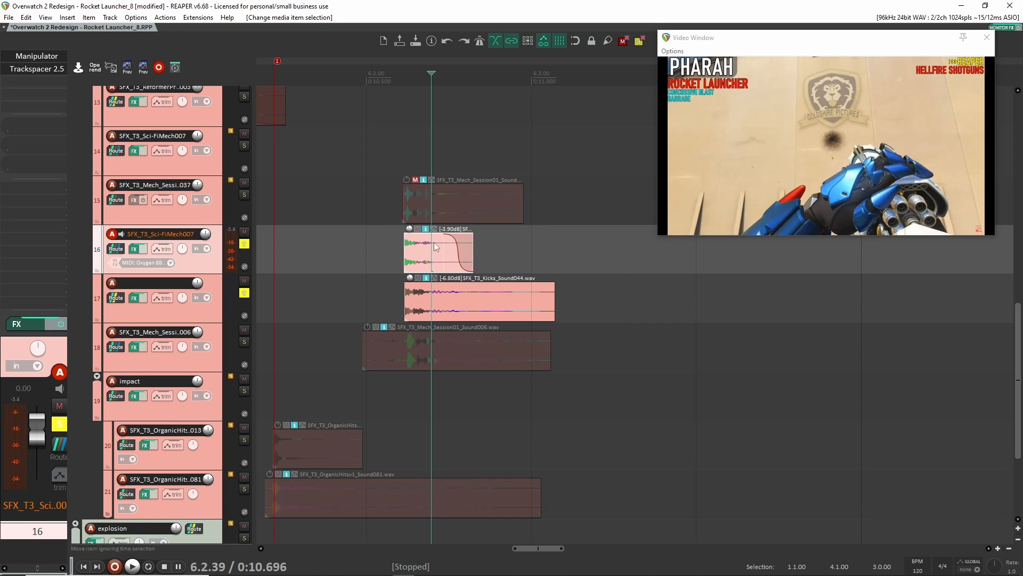
pyautogui.keyDown('shift'); pyautogui.click(33, 69); pyautogui.keyUp('shift')
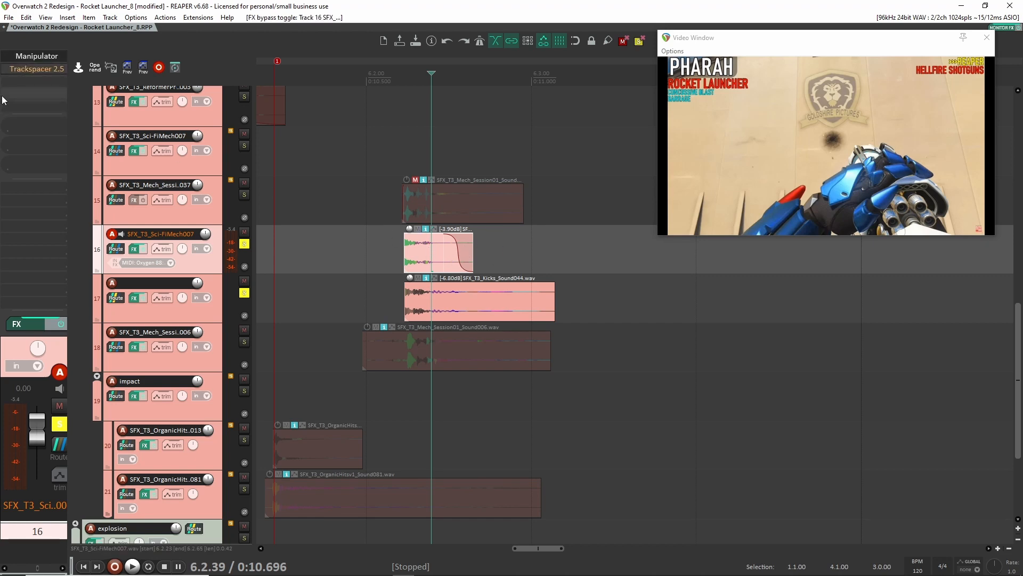
pyautogui.click(367, 251)
pyautogui.press('space')
pyautogui.press('space')
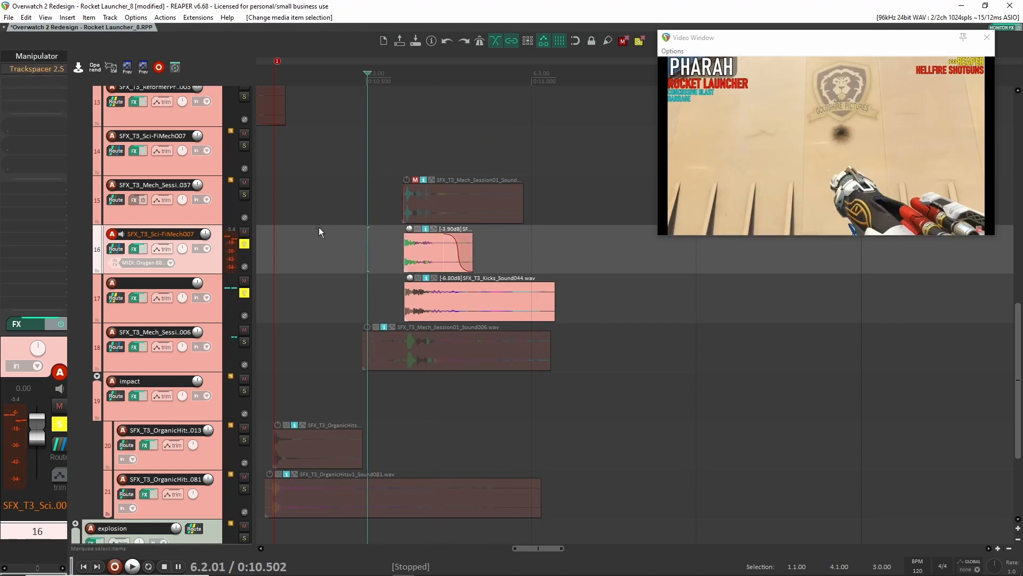
pyautogui.click(310, 231)
pyautogui.press('space')
pyautogui.press('space')
pyautogui.press('space')
pyautogui.press('space')
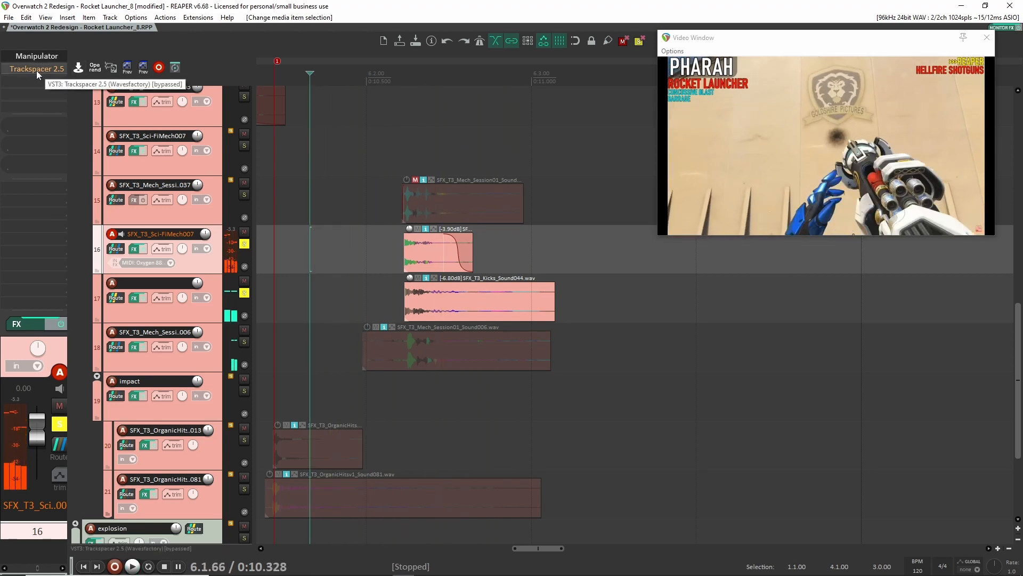
# Enable Trackspacer 2.5 on track 16 again and replay tracks 16 and 17 together.
pyautogui.keyDown('shift'); pyautogui.click(36, 70); pyautogui.keyUp('shift')
pyautogui.press('space')
pyautogui.press('space')
pyautogui.press('space')
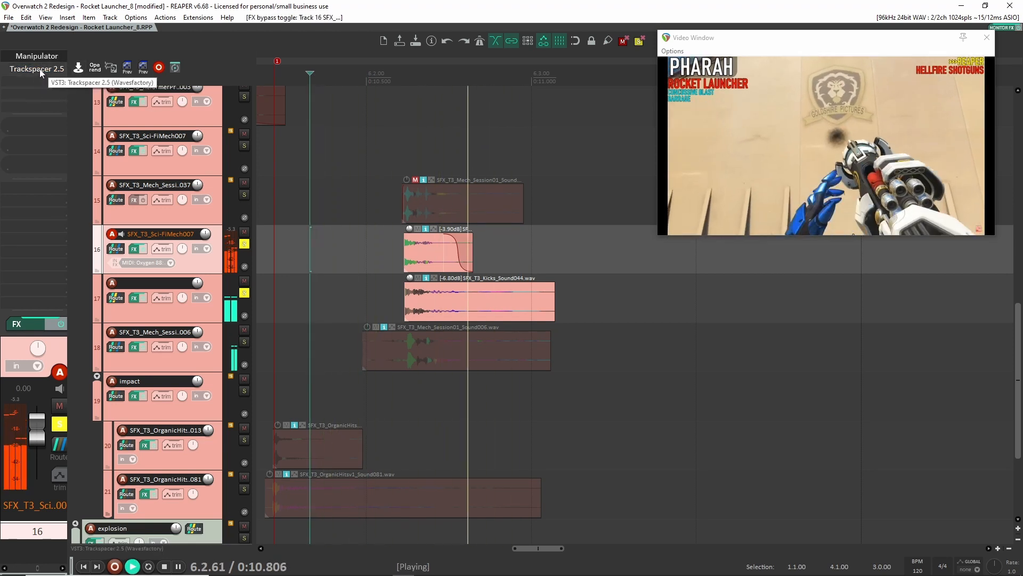
pyautogui.press('space')
# Switch the solo from tracks 16 and 17 to track 18 and play its Mech_Session01_Sound006 item.
pyautogui.moveTo(244, 244); pyautogui.dragTo(244, 341)
pyautogui.click(339, 298)
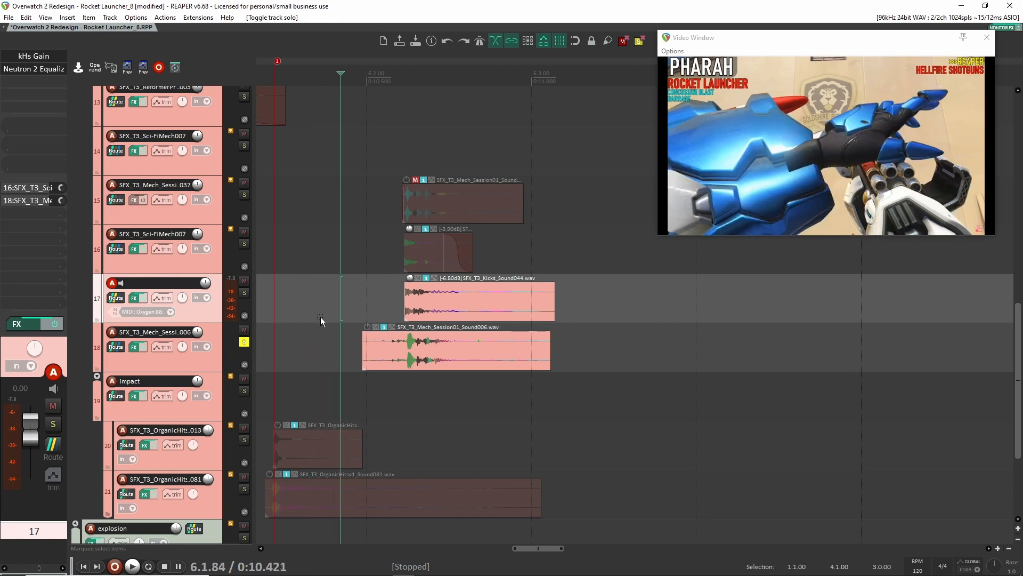
pyautogui.click(214, 359)
pyautogui.press('space')
pyautogui.press('space')
pyautogui.press('space')
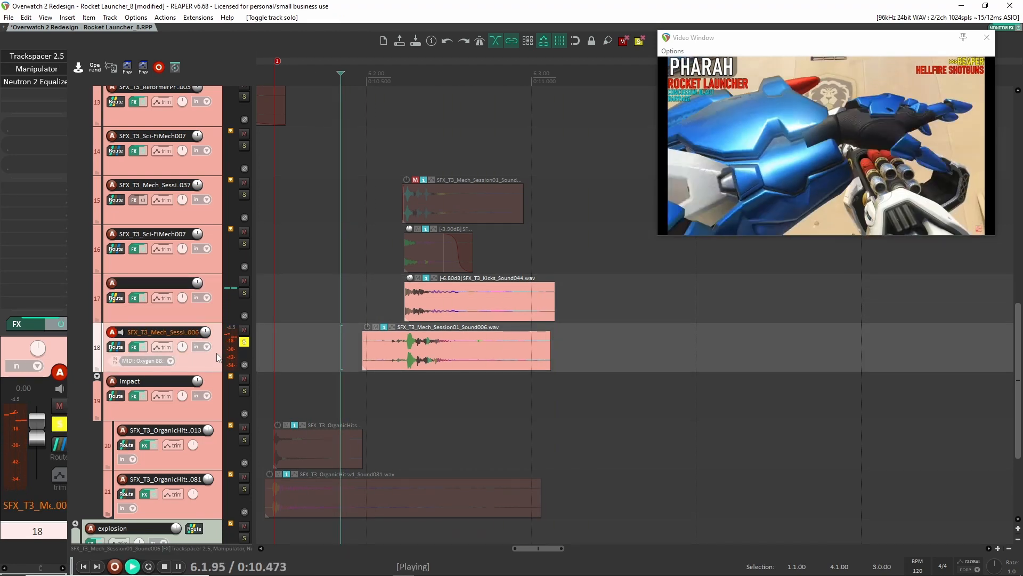
# Bypass Neutron 2 Equalizer, Manipulator and Trackspacer 2.5 on track 18 and play the unprocessed item.
pyautogui.keyDown('shift'); pyautogui.click(39, 82); pyautogui.keyUp('shift')
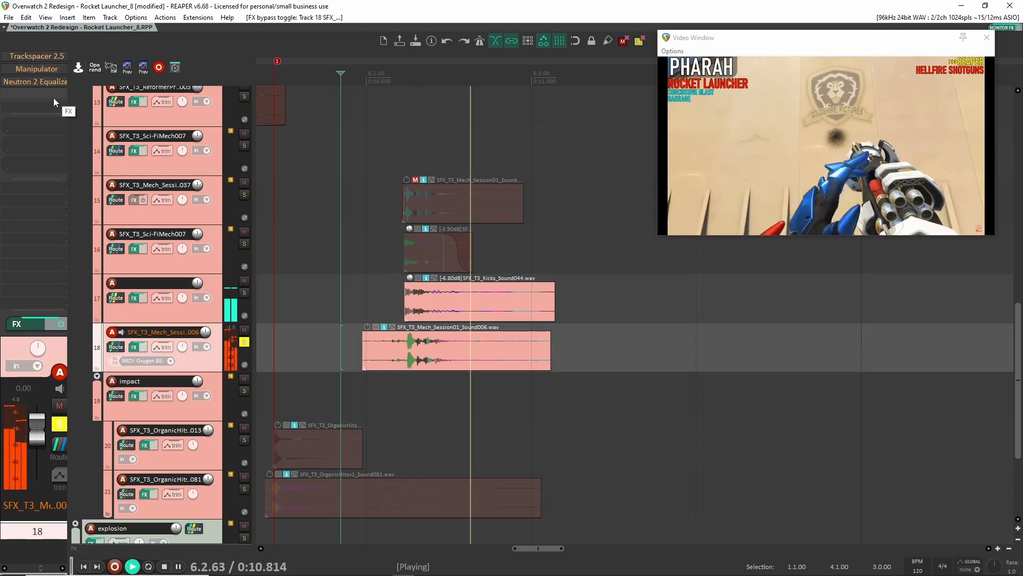
pyautogui.press('space')
pyautogui.press('space')
pyautogui.press('space')
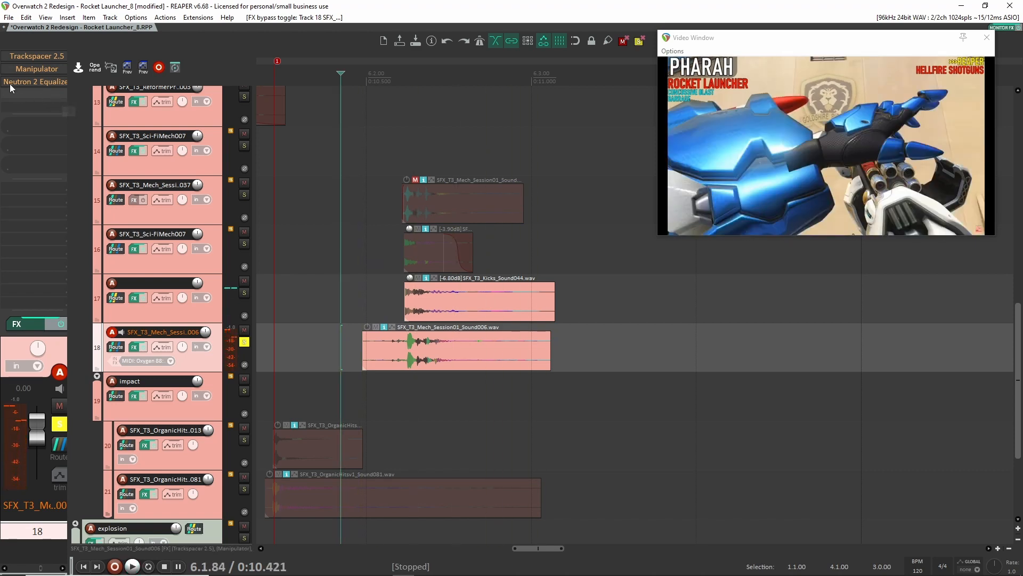
# Enable Trackspacer 2.5 on track 18 again and play the item with the plugin open.
pyautogui.keyDown('shift'); pyautogui.click(33, 57); pyautogui.keyUp('shift')
pyautogui.press('space')
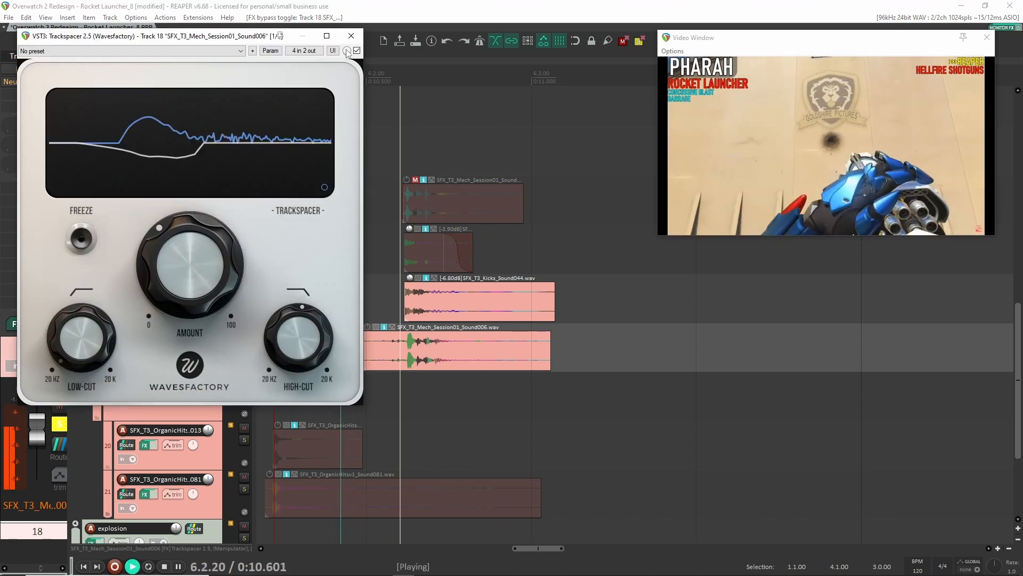
pyautogui.press('space')
pyautogui.press('Escape')
# Enable Manipulator on track 18 again and replay the item while viewing its formant and alternator settings.
pyautogui.keyDown('shift'); pyautogui.click(26, 70); pyautogui.keyUp('shift')
pyautogui.click(24, 72)
pyautogui.press('space')
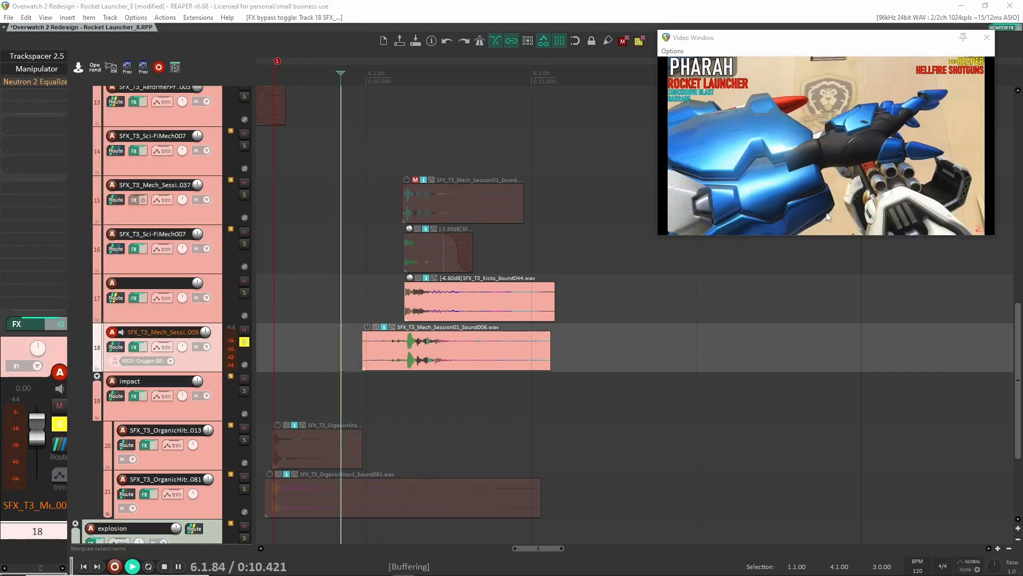
pyautogui.press('space')
pyautogui.moveTo(747, 89); pyautogui.dragTo(624, 70)
pyautogui.press('space')
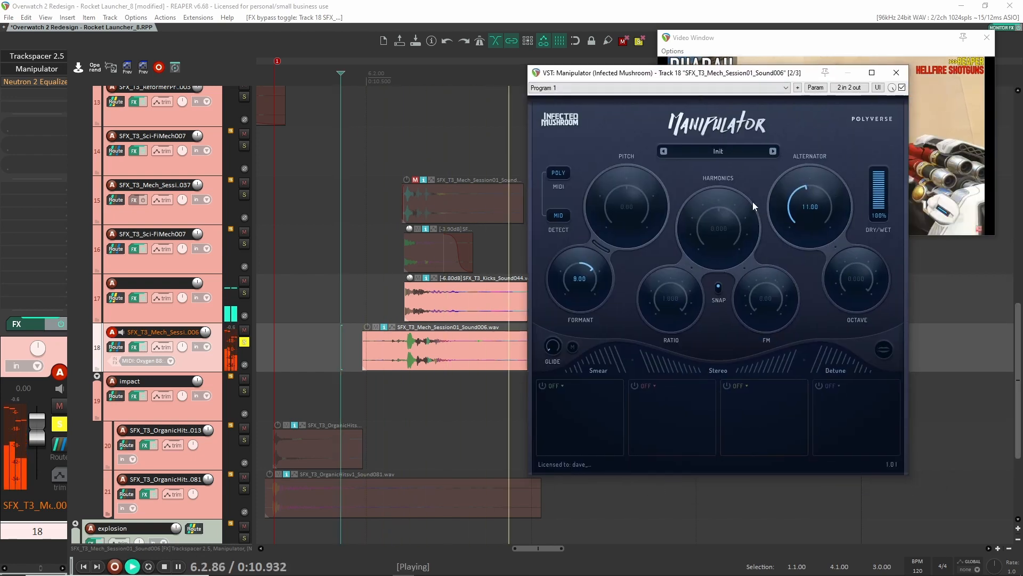
pyautogui.press('space')
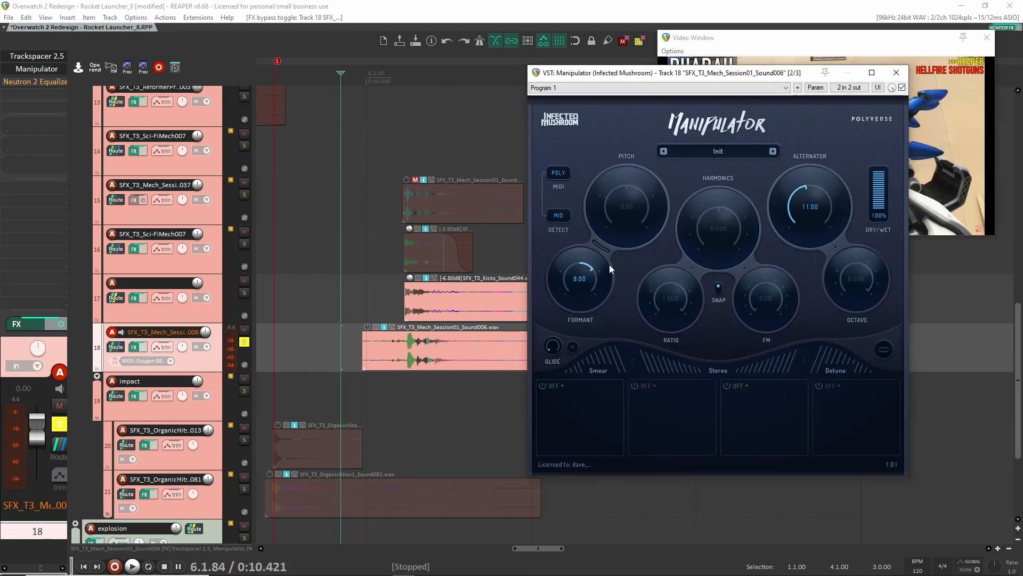
pyautogui.press('space')
pyautogui.press('space')
pyautogui.click(897, 73)
# Enable Neutron 2 Equalizer on track 18 again and replay the item while viewing its EQ curve.
pyautogui.keyDown('shift'); pyautogui.click(10, 84); pyautogui.keyUp('shift')
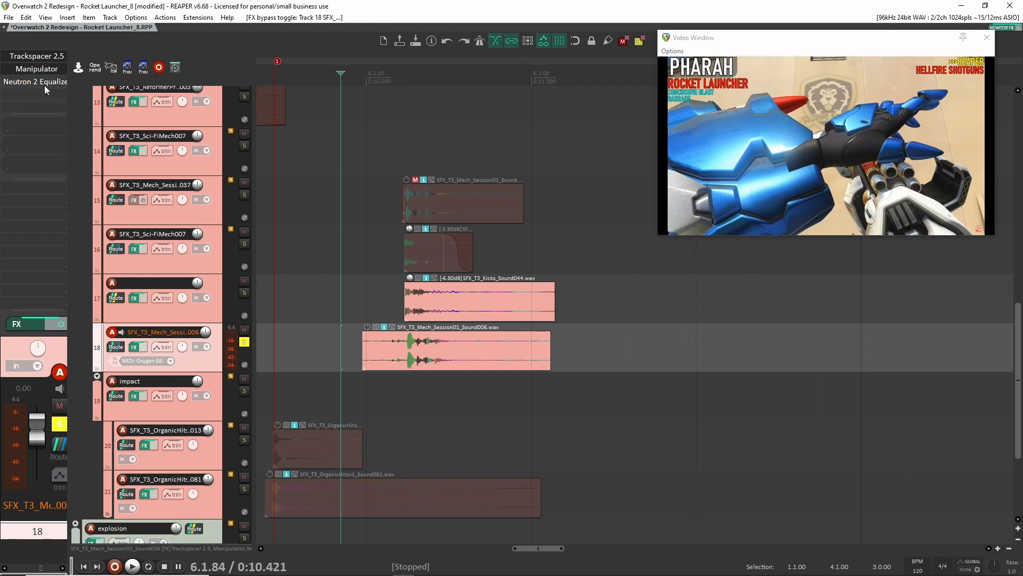
pyautogui.click(45, 88)
pyautogui.click(45, 81)
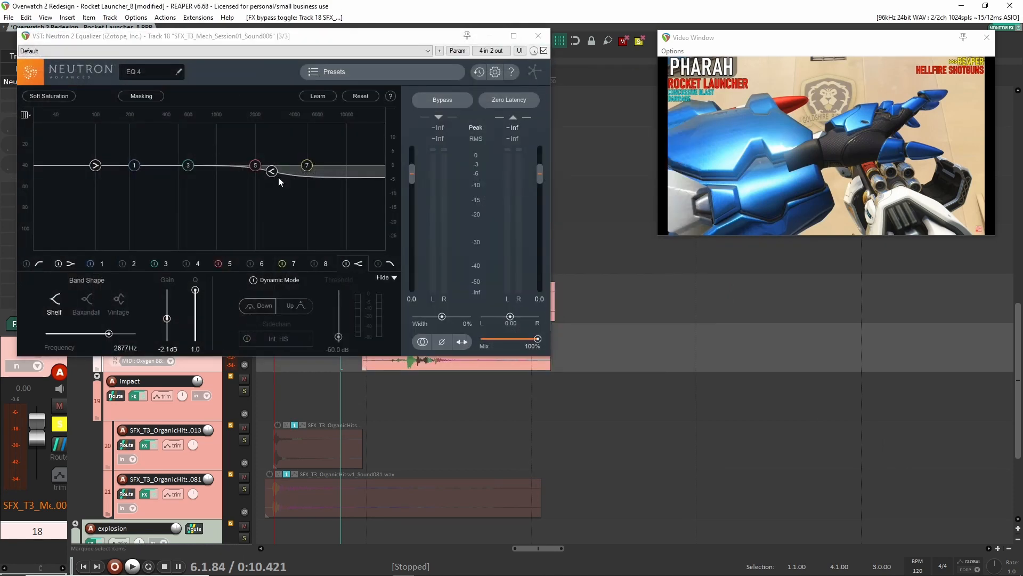
pyautogui.press('space')
pyautogui.press('space')
pyautogui.press('space')
pyautogui.press('space')
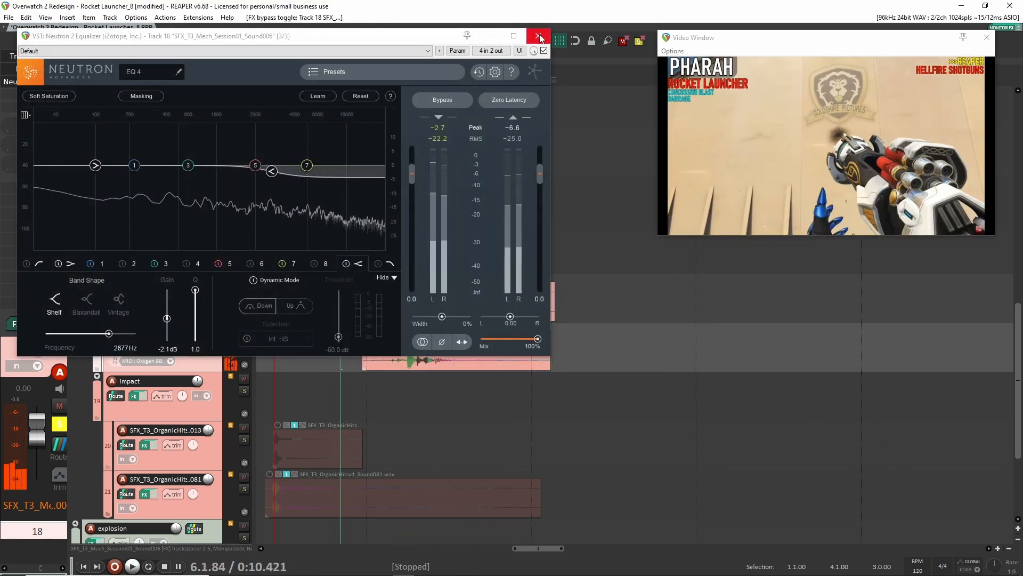
pyautogui.click(538, 37)
# Add tracks 17 and 16 to the solo and play them together with track 18.
pyautogui.click(244, 293)
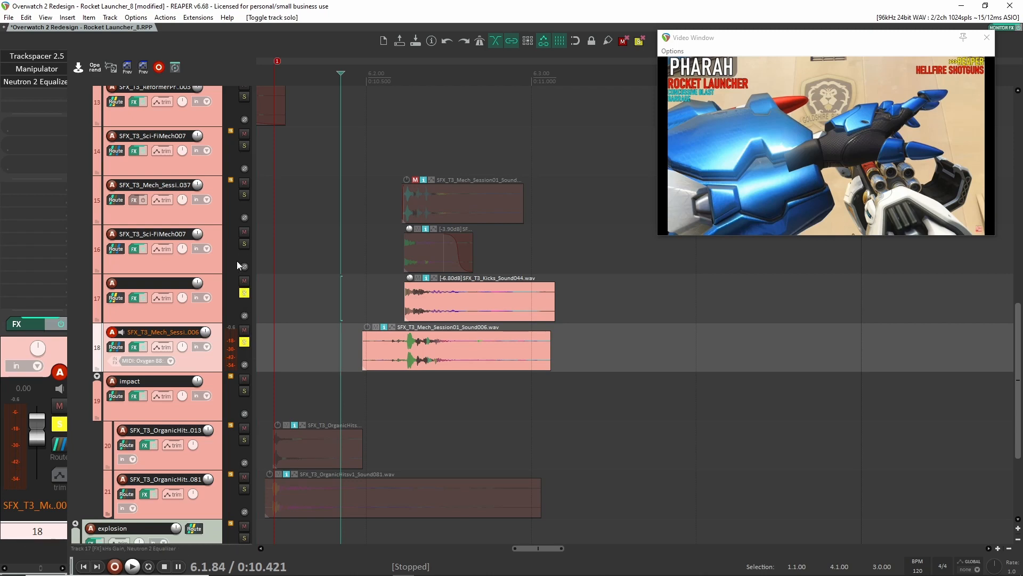
pyautogui.click(244, 244)
pyautogui.press('space')
pyautogui.press('space')
pyautogui.press('space')
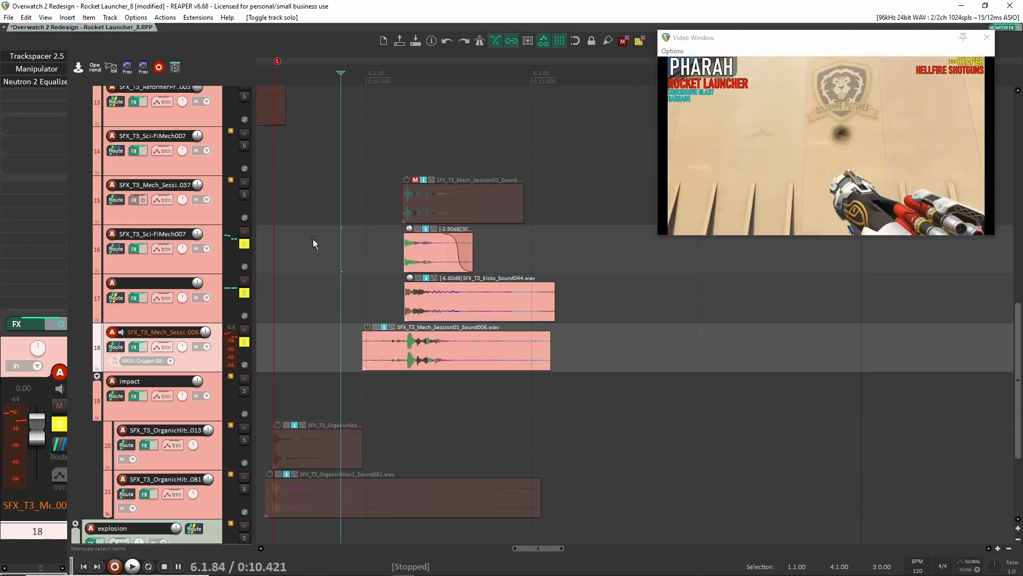
pyautogui.press('space')
pyautogui.press('space')
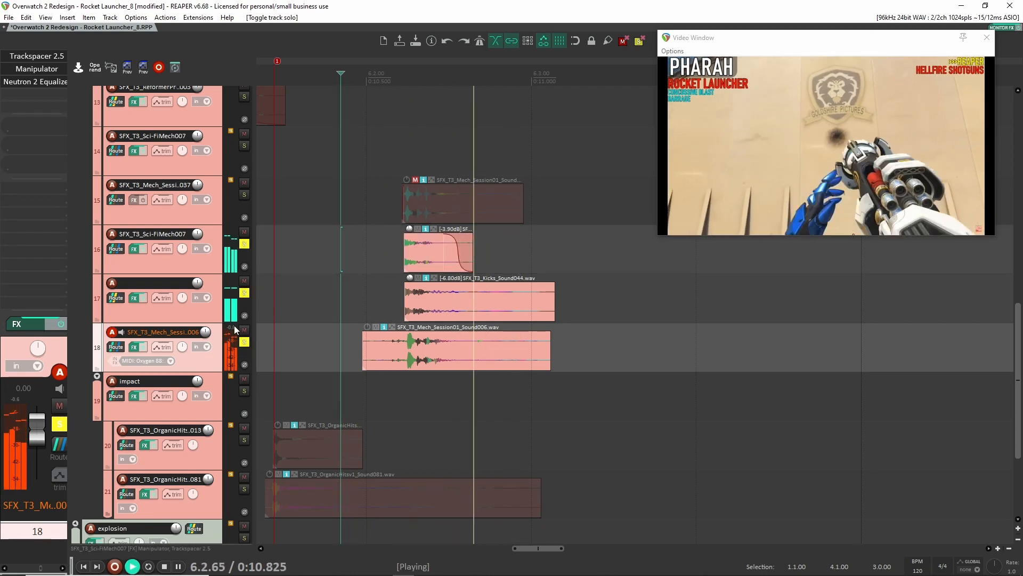
pyautogui.press('space')
# Switch the solo to the reload folder and play all its layers from 5.3.32.
pyautogui.click(244, 342)
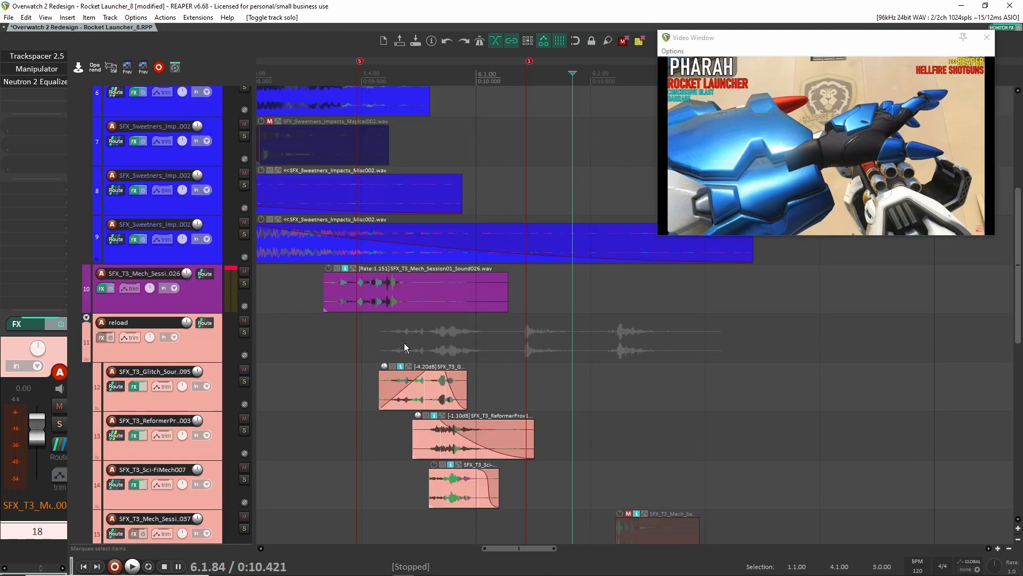
pyautogui.moveTo(350, 351); pyautogui.dragTo(393, 355)
pyautogui.click(244, 318)
pyautogui.click(392, 356)
pyautogui.click(313, 372)
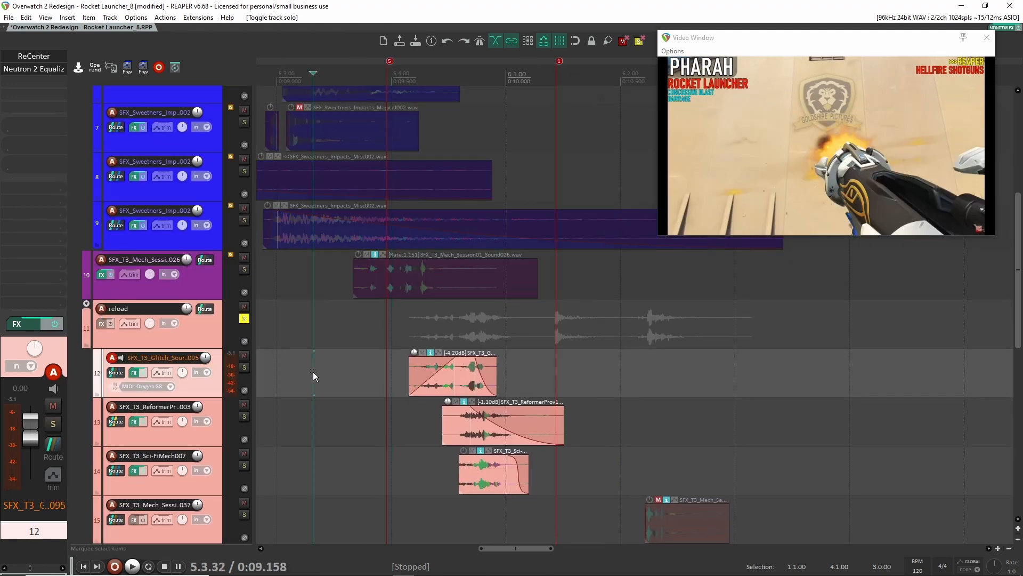
pyautogui.press('space')
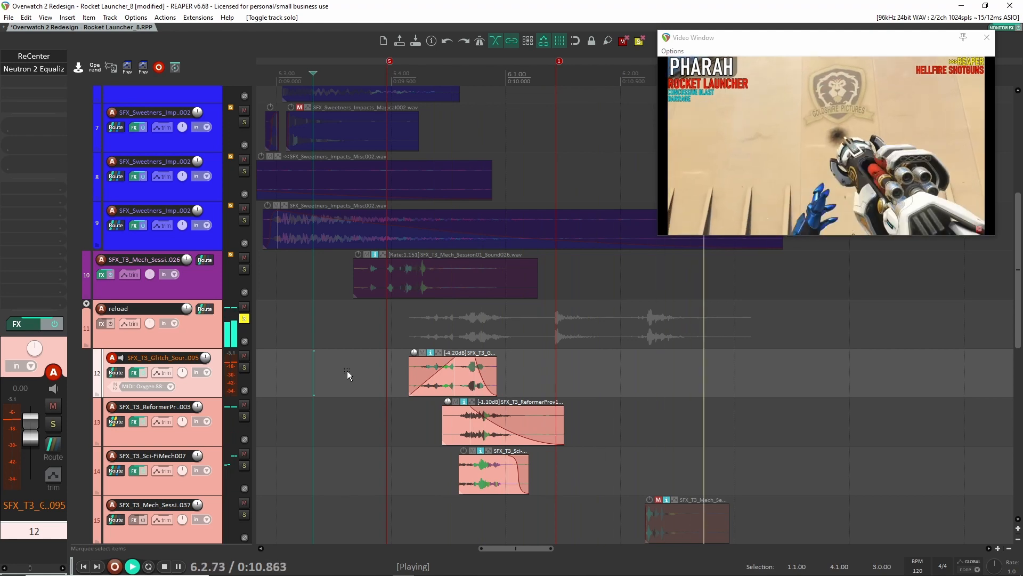
pyautogui.click(244, 318)
pyautogui.press('space')
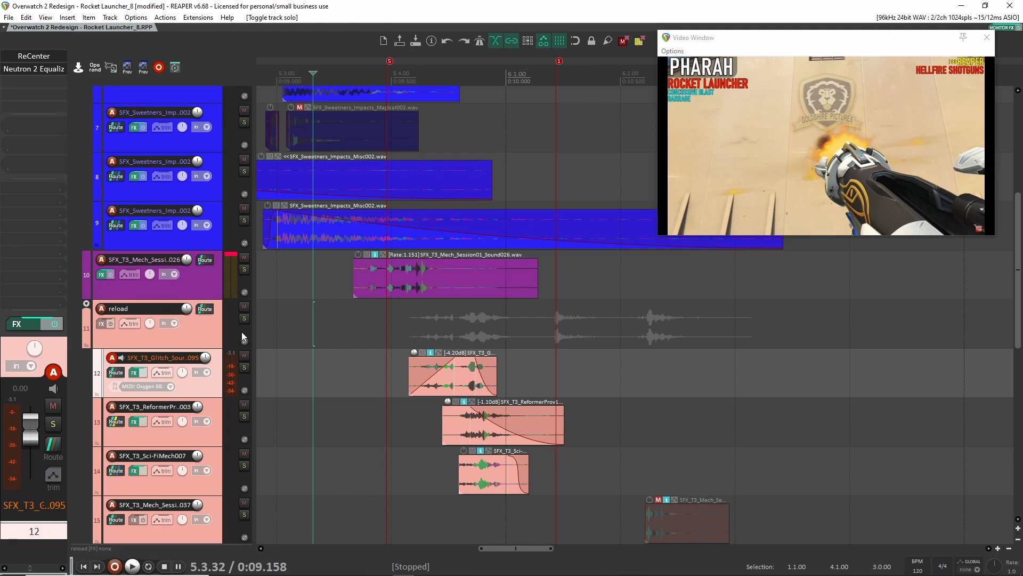
# Solo track 3 with the original Pharah Rocket Launcher_DAW.wav audio and play it from 5.3.32.
pyautogui.scroll(5, 293, 262)
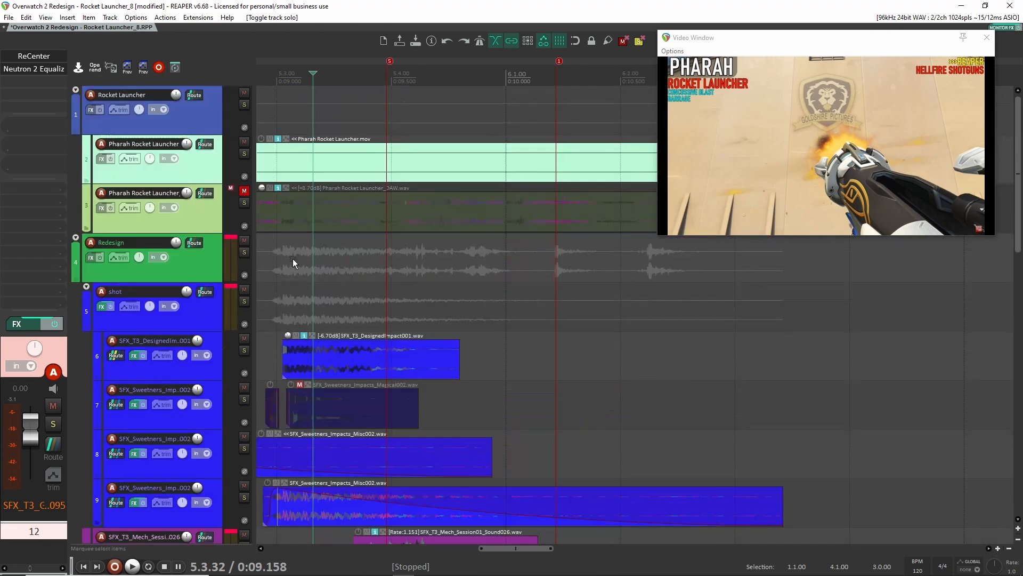
pyautogui.click(405, 207)
pyautogui.click(244, 203)
pyautogui.press('space')
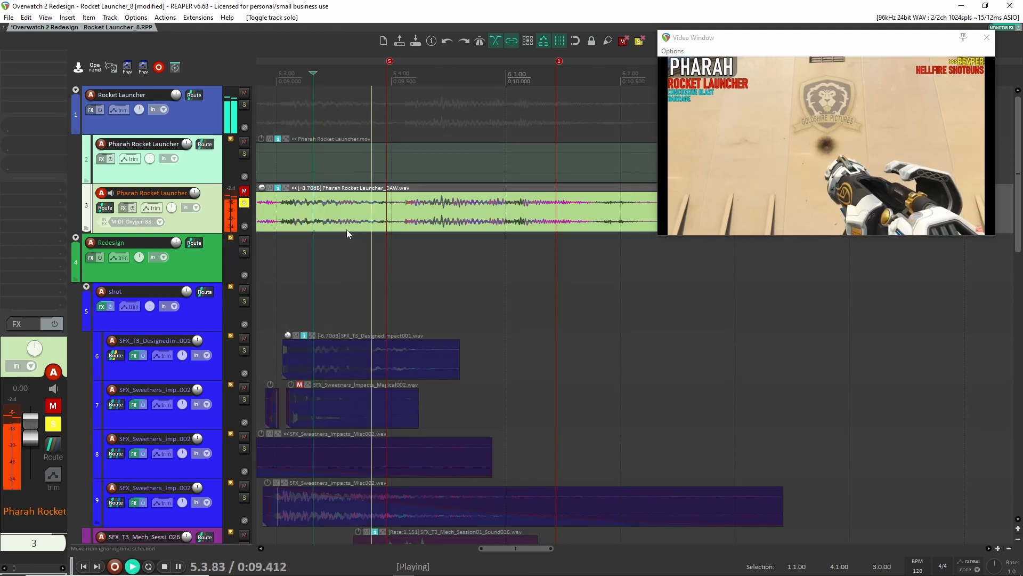
pyautogui.press('space')
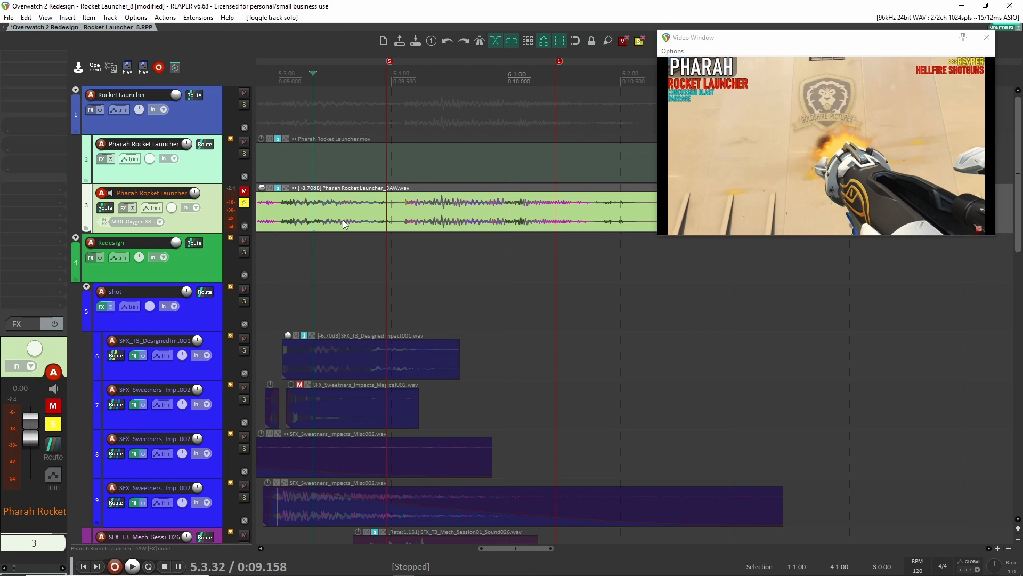
# Place the edit cursor at 5.3.56, ahead of the first reload item on track 12.
pyautogui.scroll(-5, 463, 293)
pyautogui.scroll(-2, 463, 301)
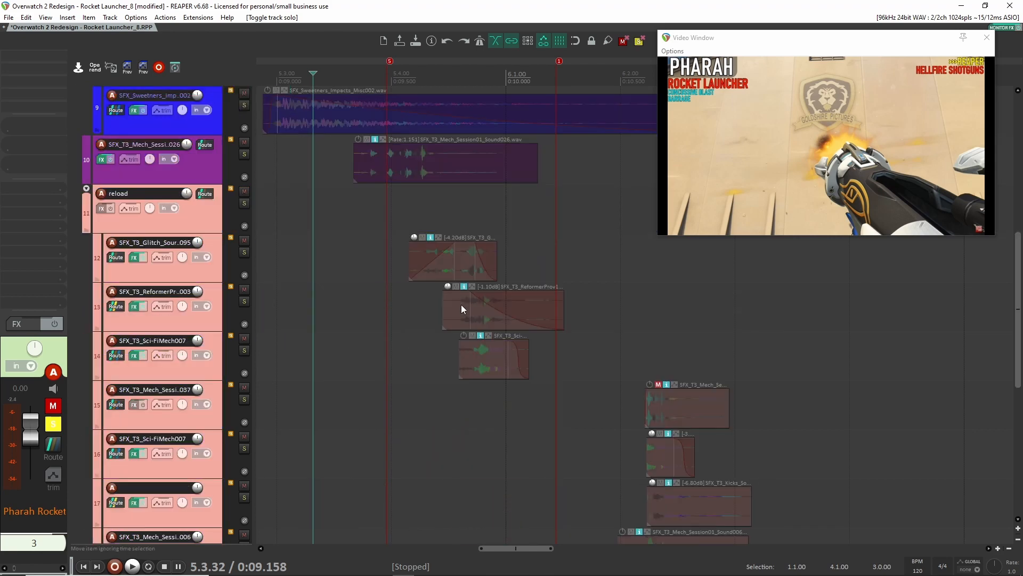
pyautogui.scroll(2, 369, 291)
pyautogui.click(367, 342)
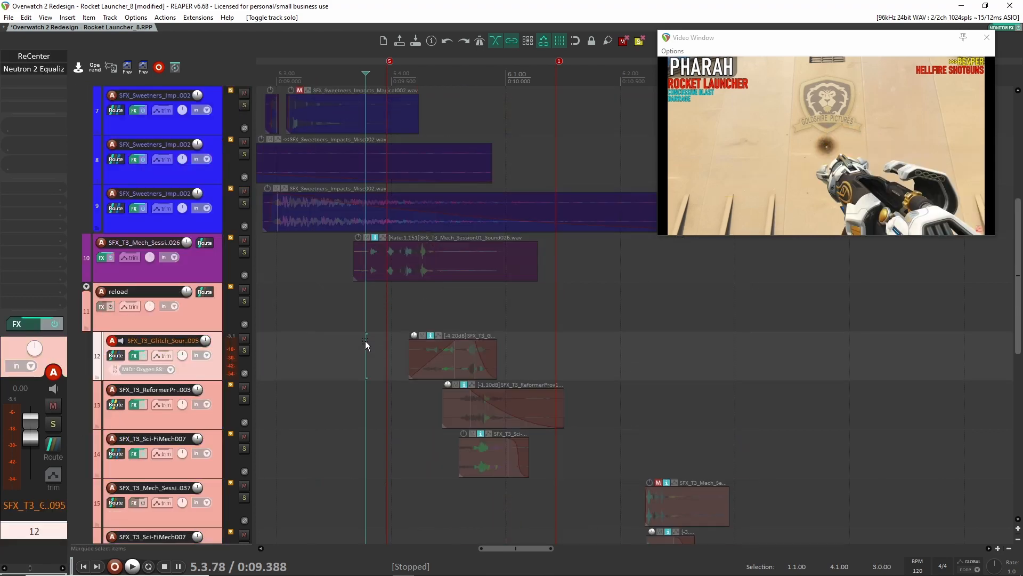
pyautogui.click(341, 362)
pyautogui.scroll(5, 343, 359)
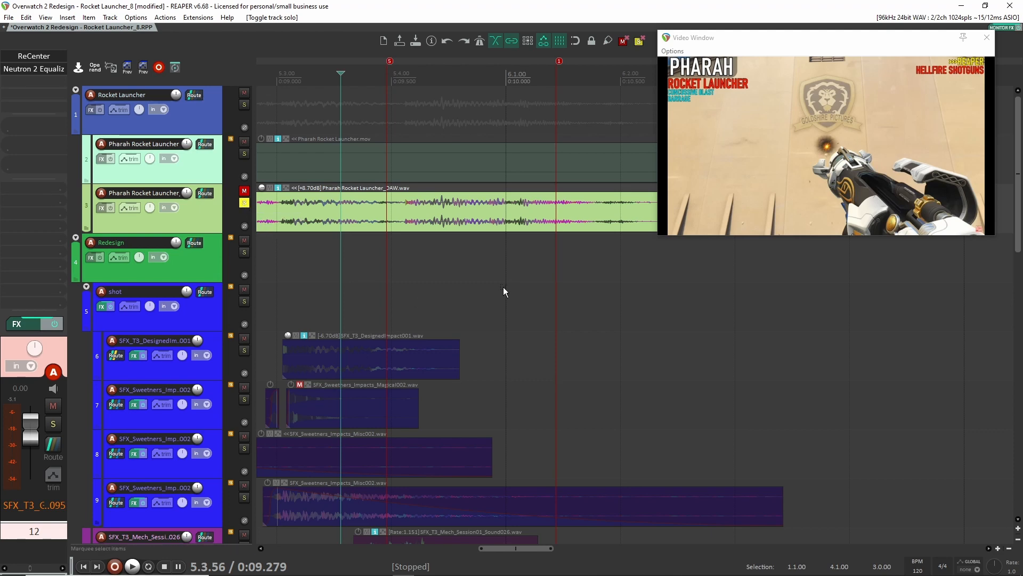
# Switch the solo from the original audio to the reload folder and play it twice from 5.3.56.
pyautogui.scroll(-3, 503, 286)
pyautogui.scroll(-7, 479, 299)
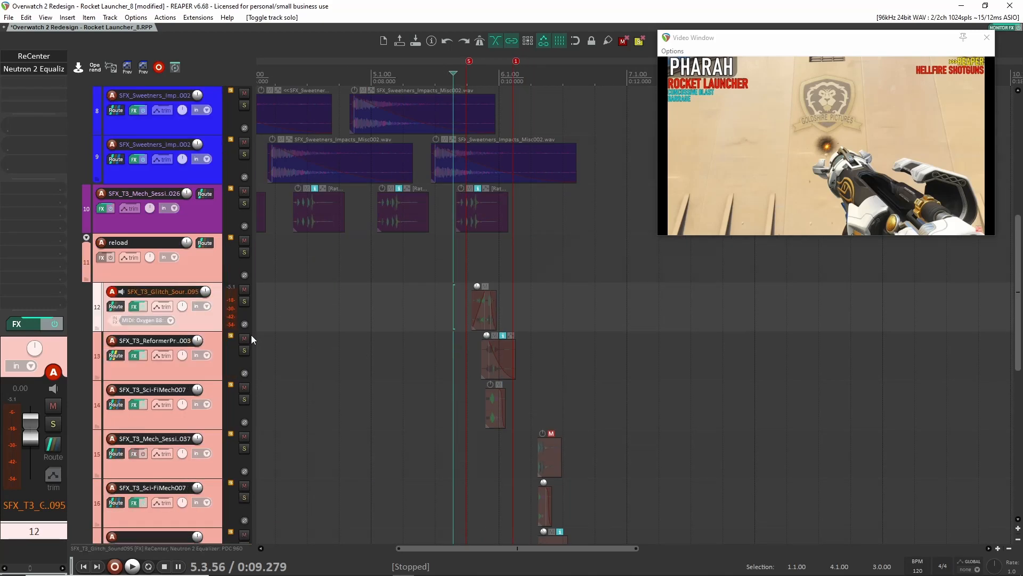
pyautogui.scroll(1, 248, 320)
pyautogui.click(244, 302)
pyautogui.press('space')
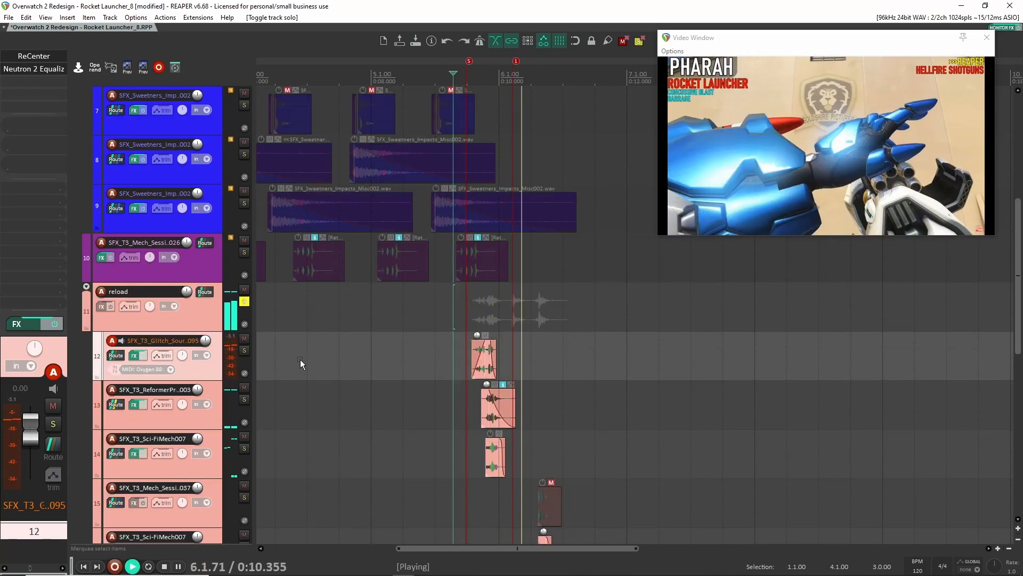
pyautogui.scroll(6, 300, 359)
pyautogui.press('space')
pyautogui.press('space')
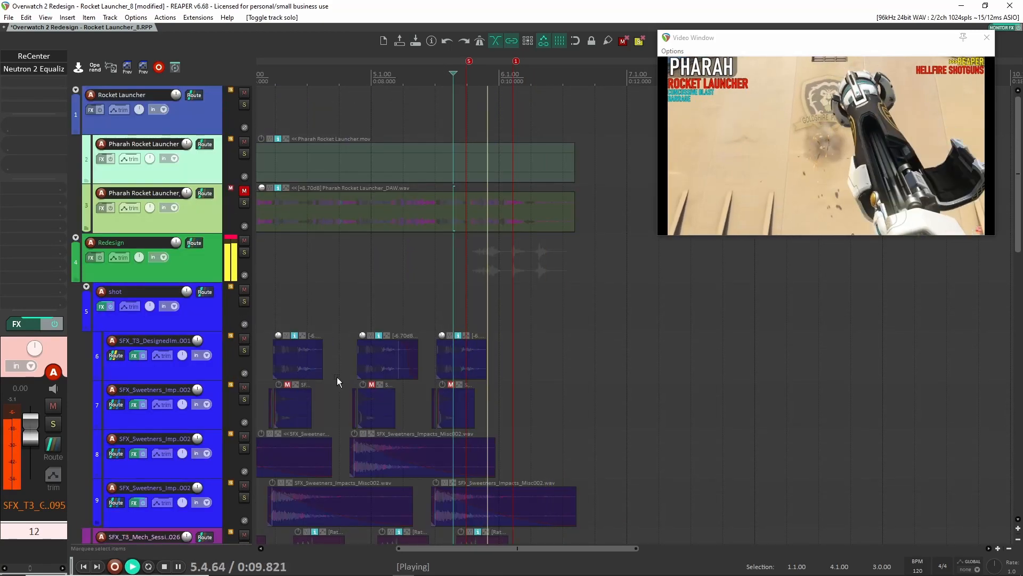
pyautogui.press('space')
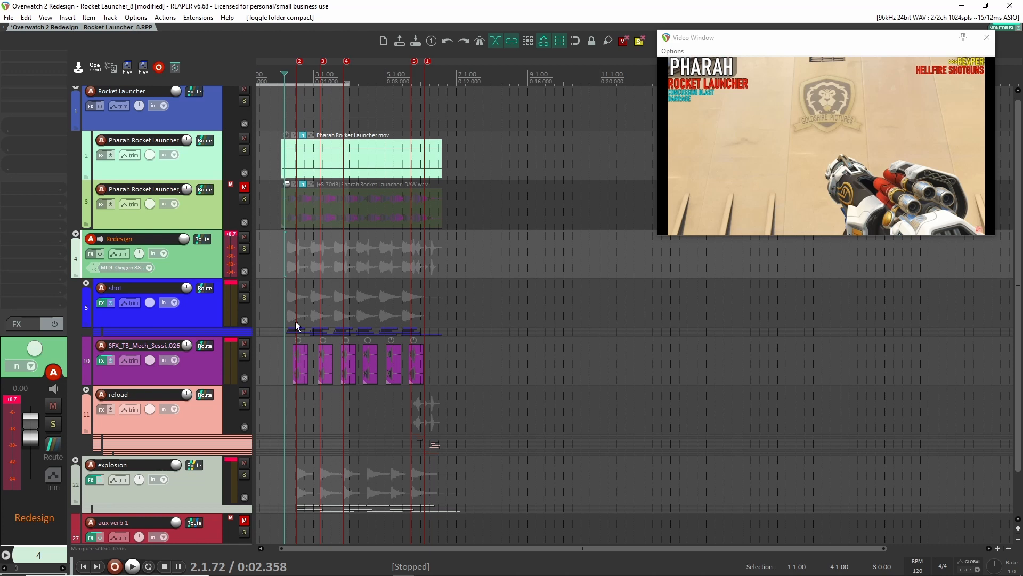
# Solo the original Pharah Rocket Launcher audio on track 3 for playback from 2.1.72.
pyautogui.click(244, 198)
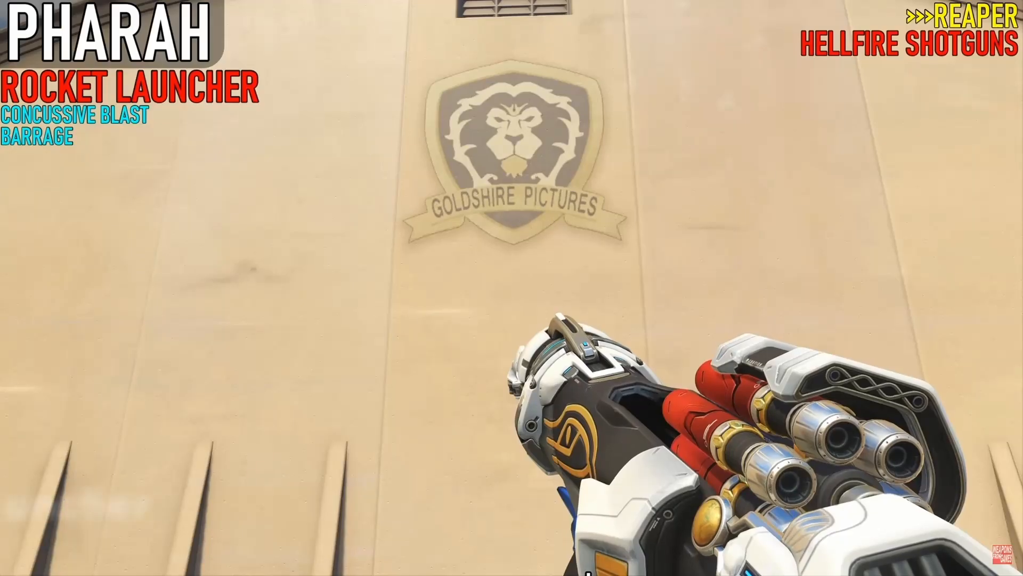